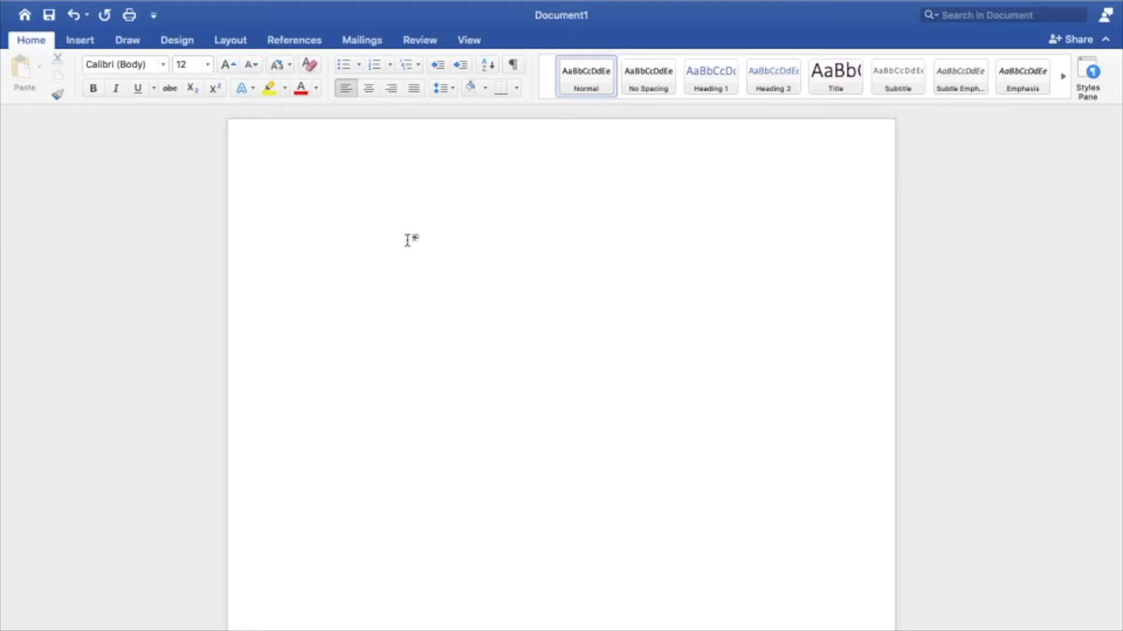
Step: Enter the title "Topic 1" at the start of the blank document and apply the Heading 1 style to it
type("Topic 1")
left_click_drag(349, 204, 302, 204)
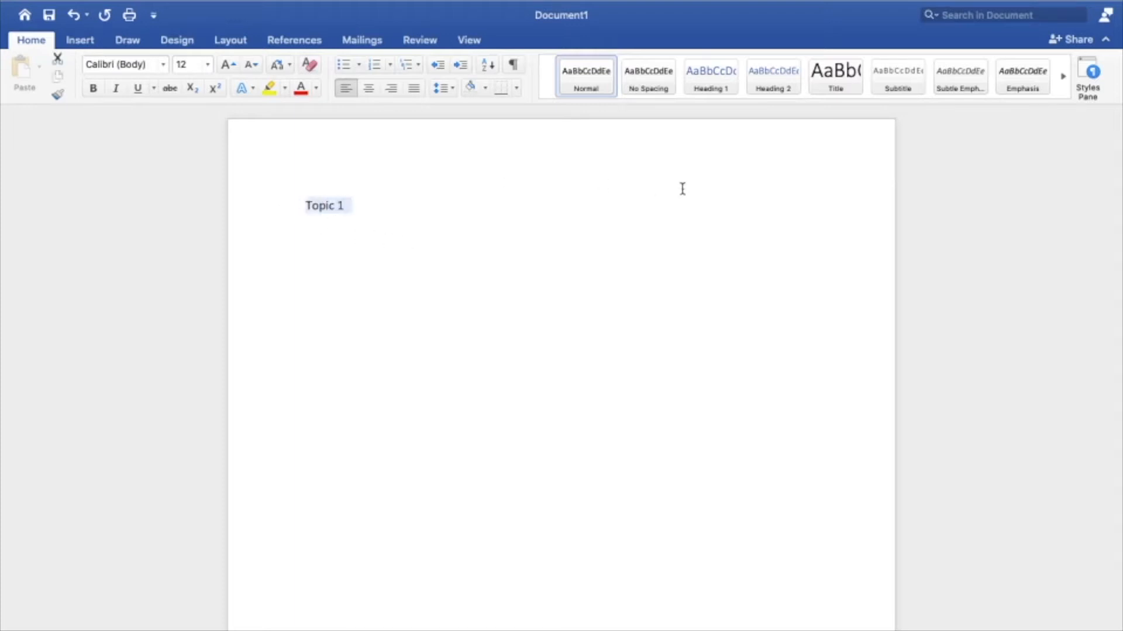
left_click(711, 81)
Step: Make the "Topic 1" heading bold and centred, with a font size of 22
left_click(97, 92)
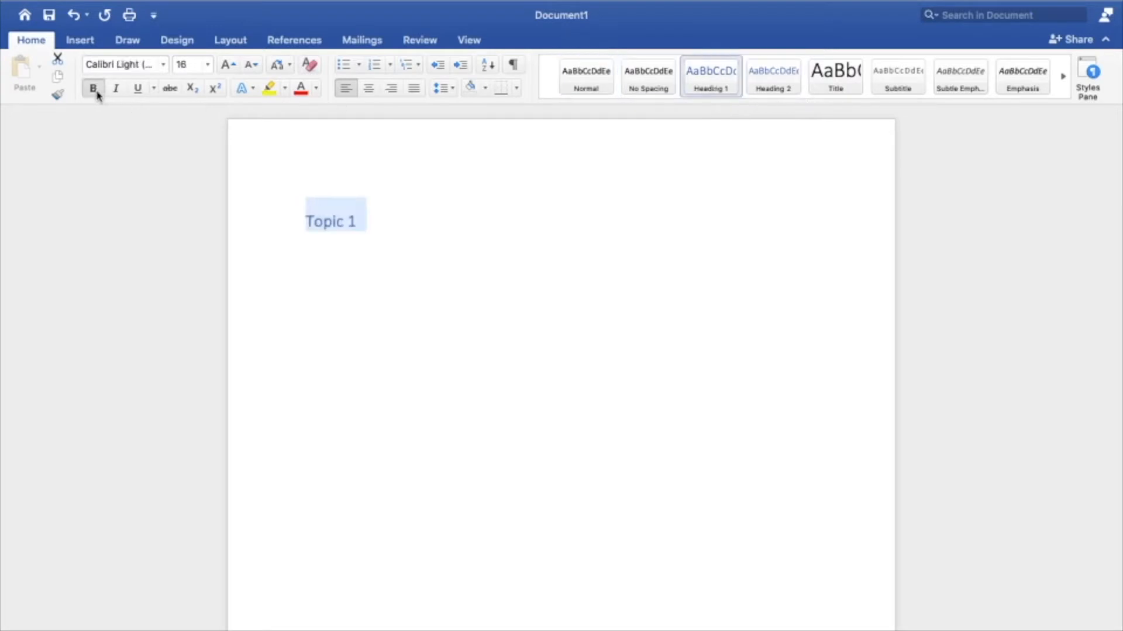
left_click(229, 65)
left_click(229, 65)
left_click(228, 64)
left_click(369, 89)
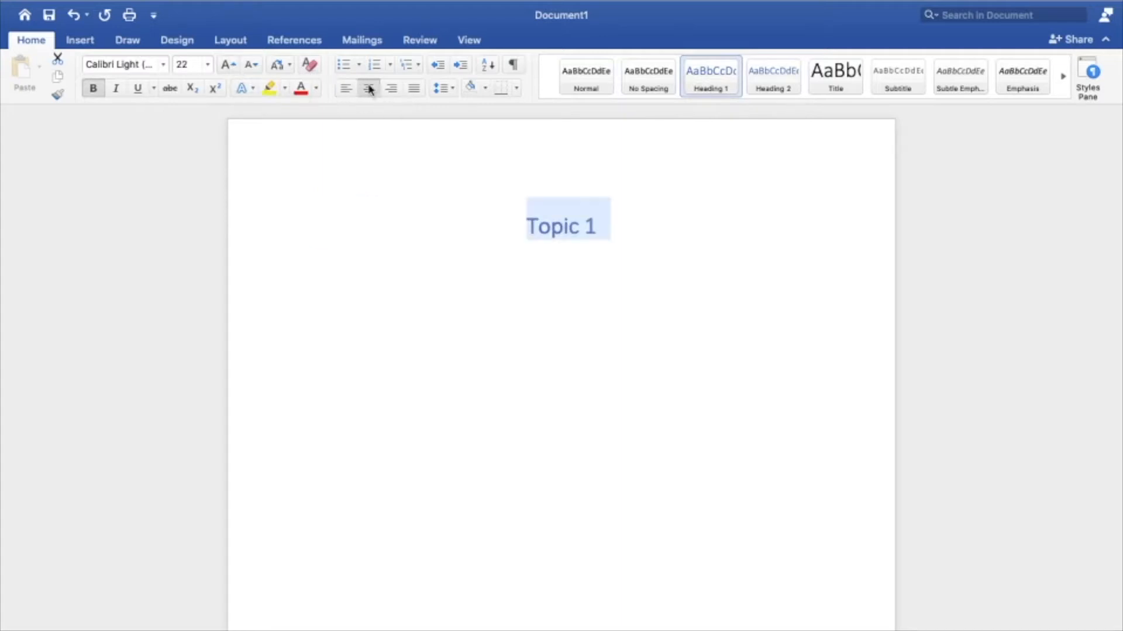
Step: Set the font of the "Topic 1" heading to Apple Chancery
left_click(164, 65)
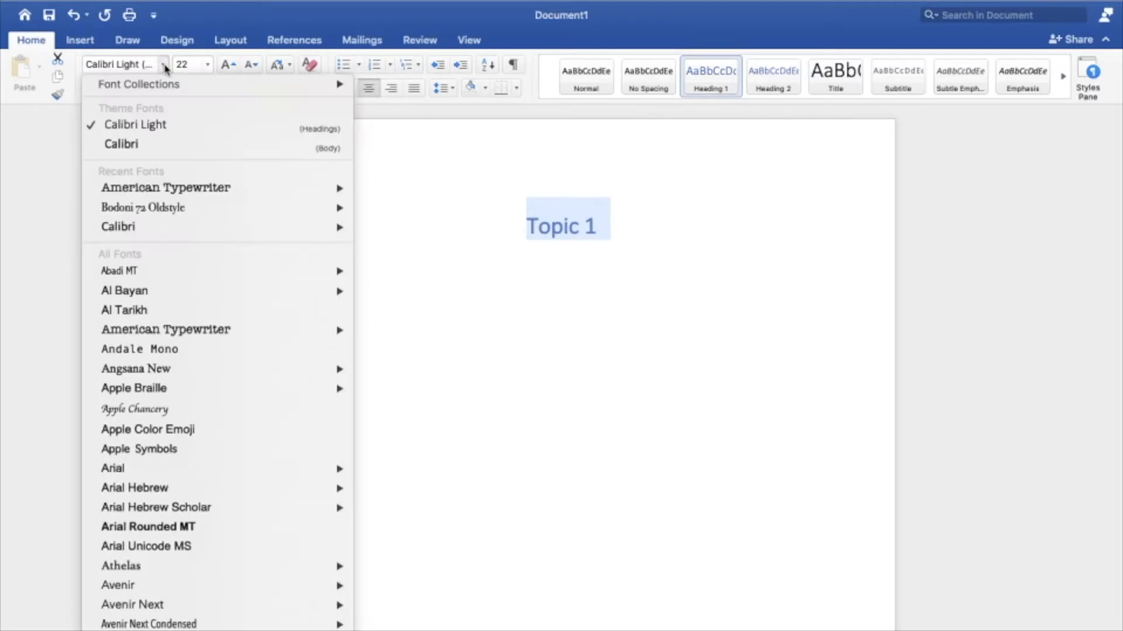
mouse_move(290, 400)
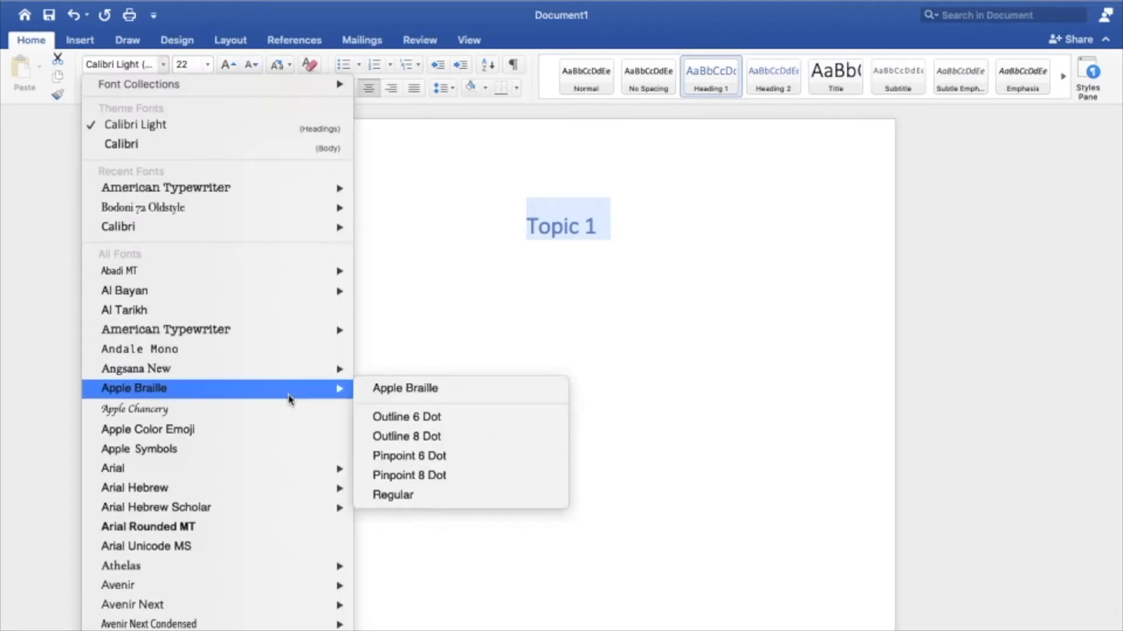
left_click(290, 409)
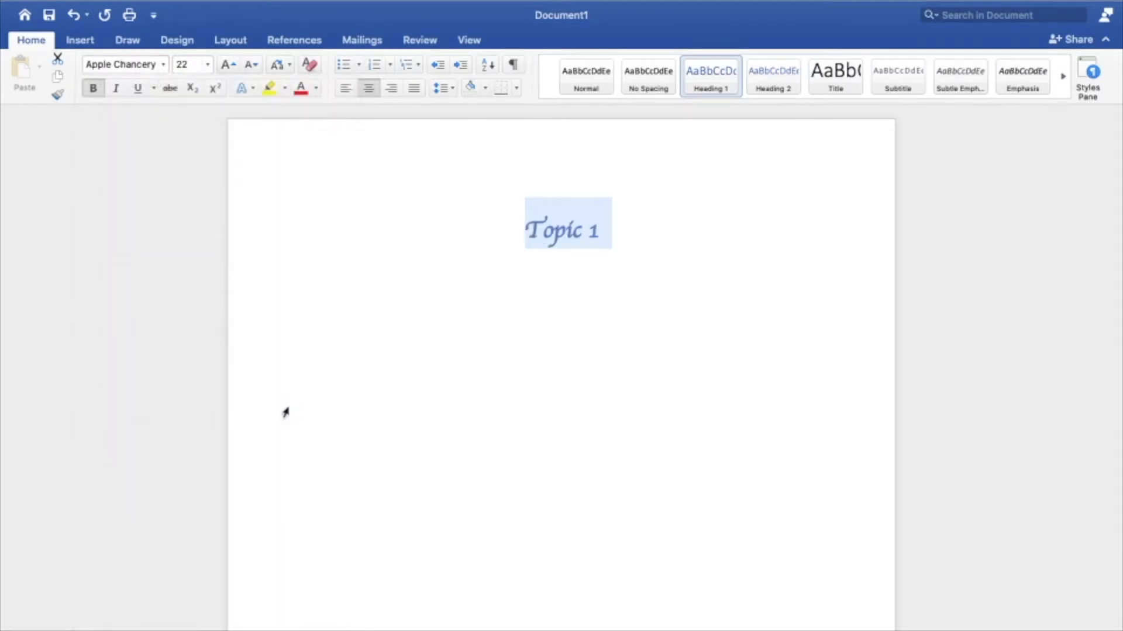
Step: Generate ten paragraphs of two sentences each below the heading with the formula =rand(10,2)
left_click(599, 313)
key("Return")
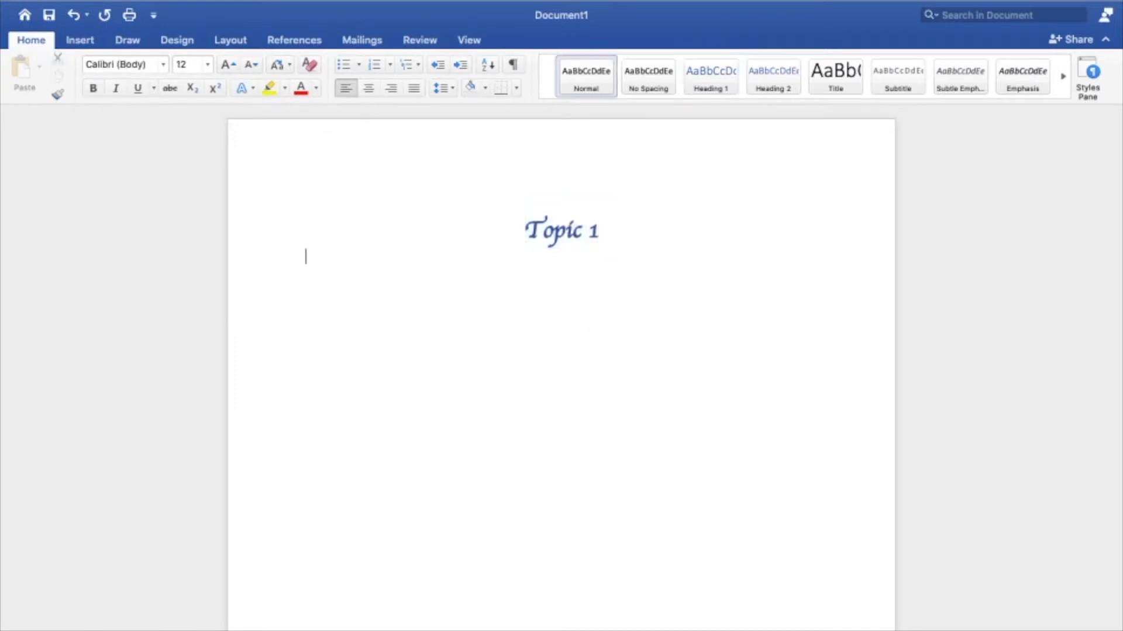
type("=rand(10,2)")
key("Return")
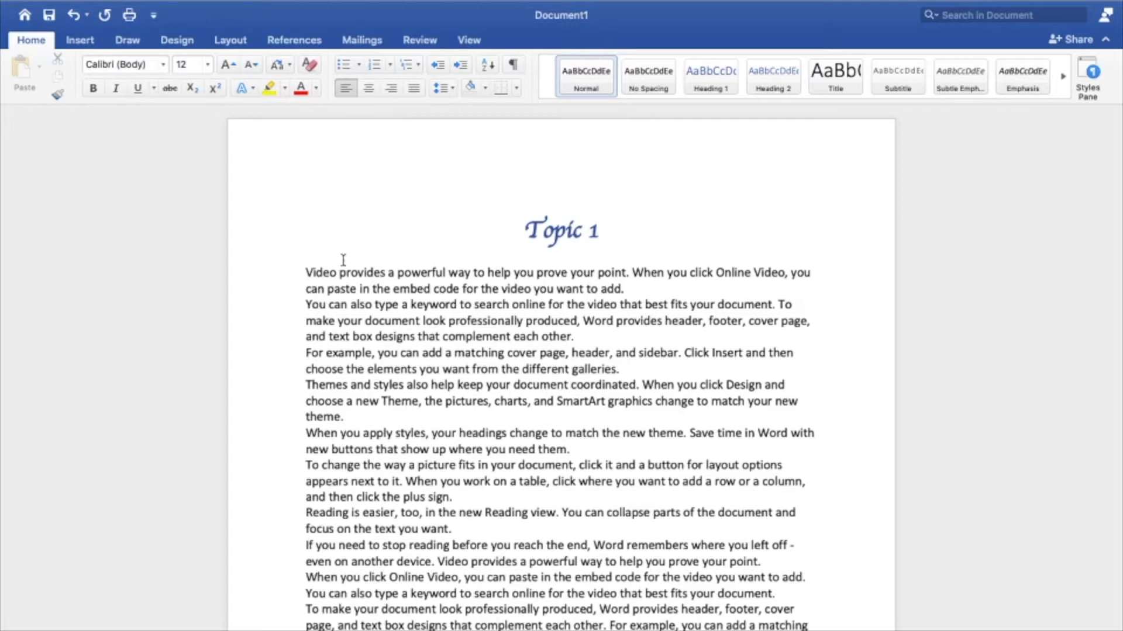
Step: Set the paragraph spacing of all the generated body text to 6 pt before and 6 pt after
left_click_drag(304, 268, 505, 613)
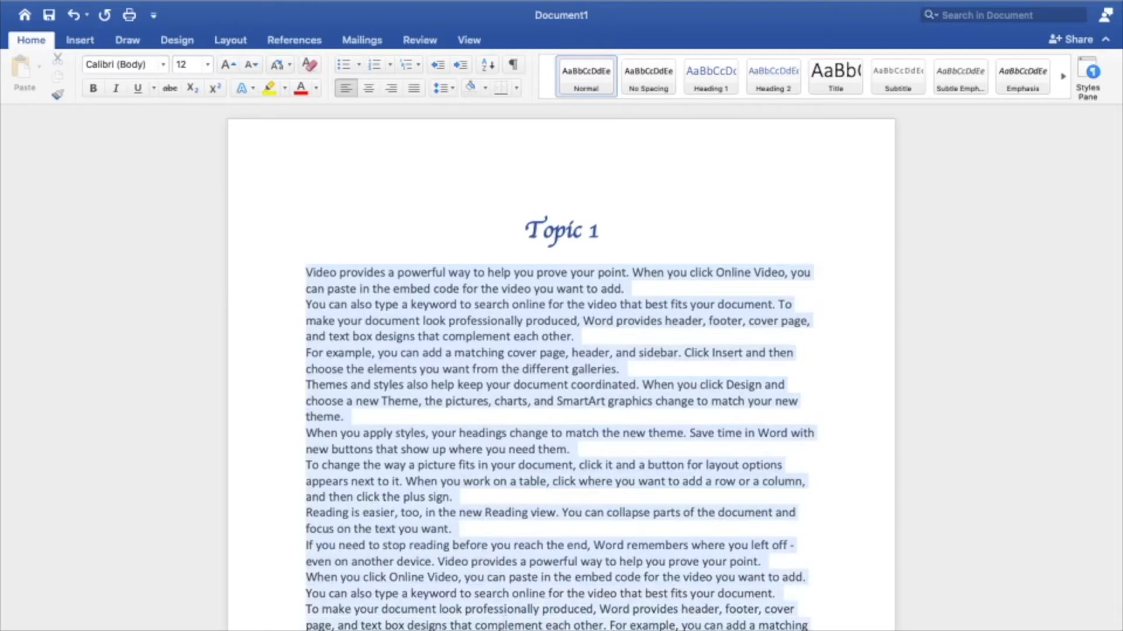
left_click(451, 89)
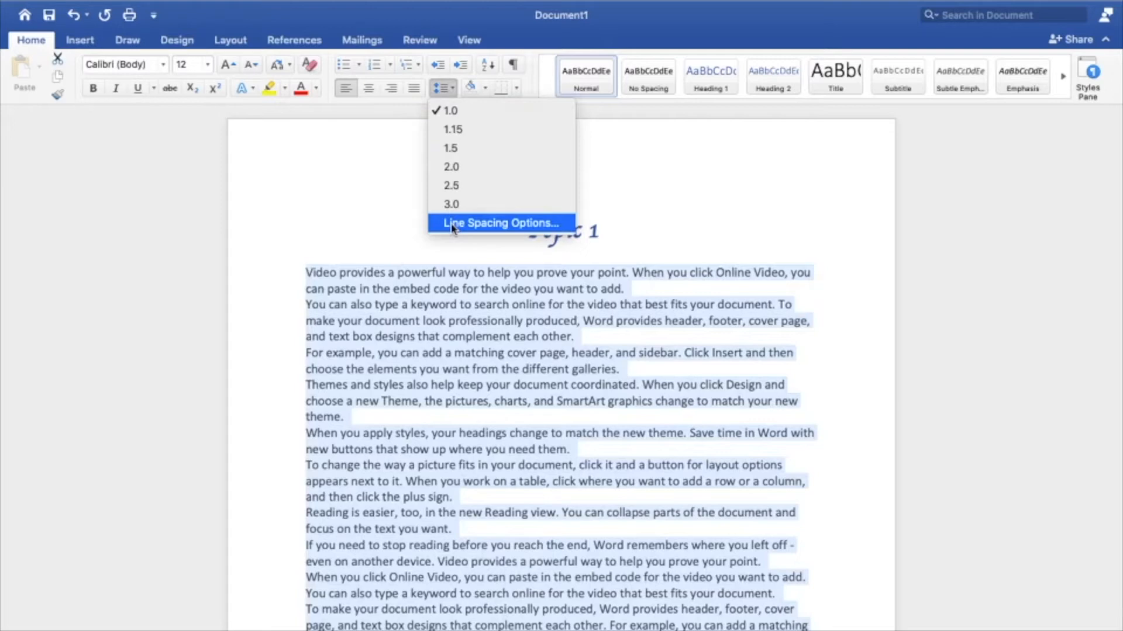
left_click(452, 227)
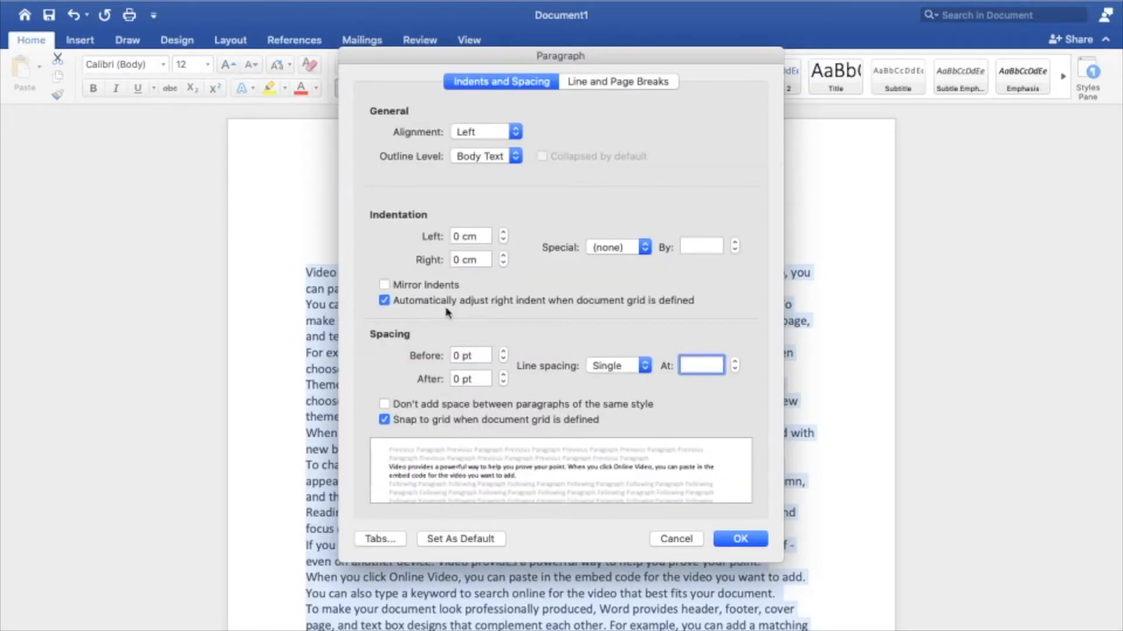
left_click(502, 352)
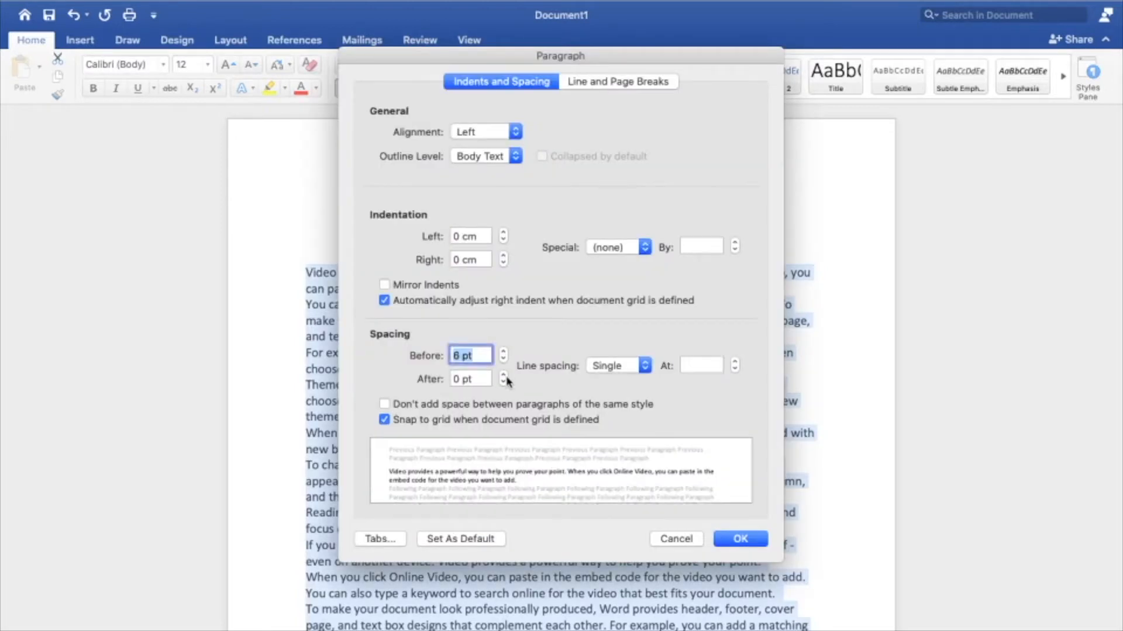
left_click(503, 376)
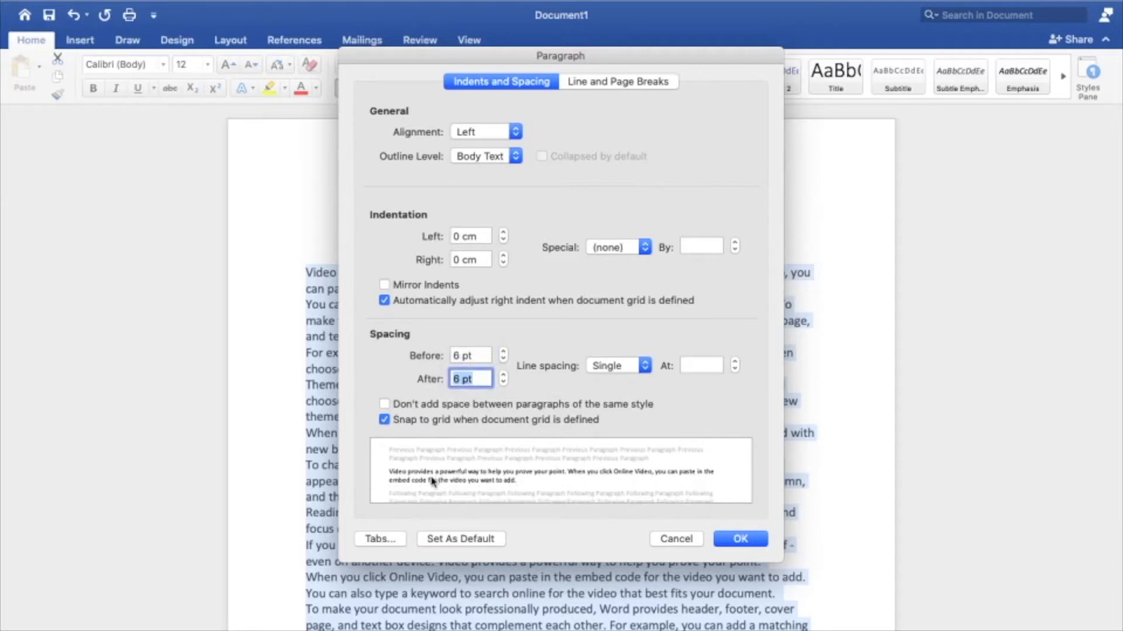
left_click(737, 539)
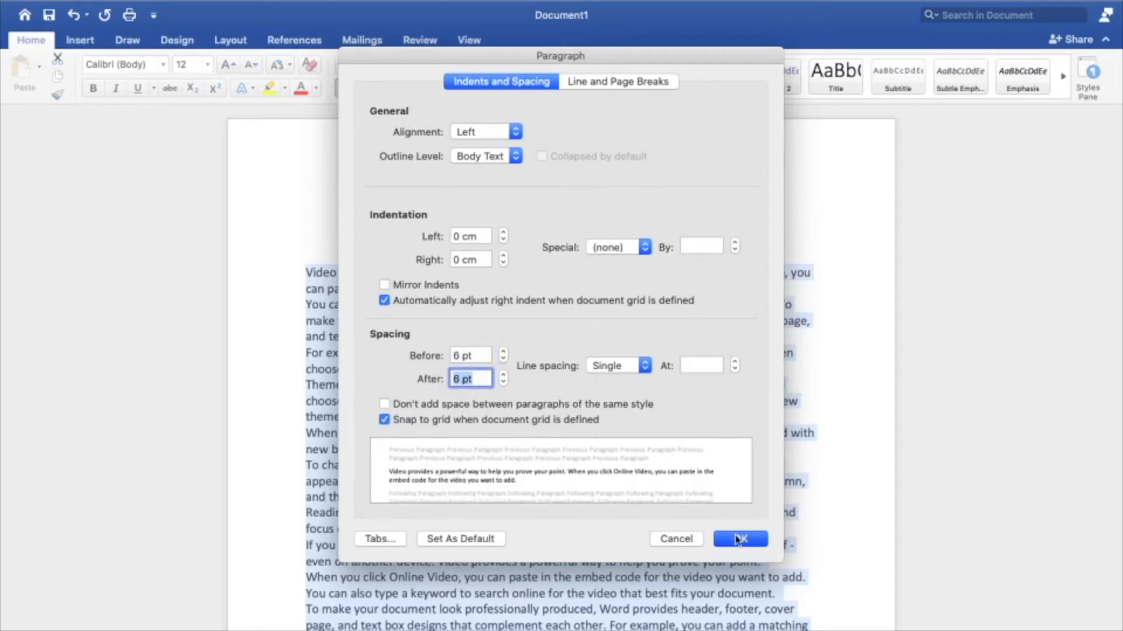
left_click(626, 296)
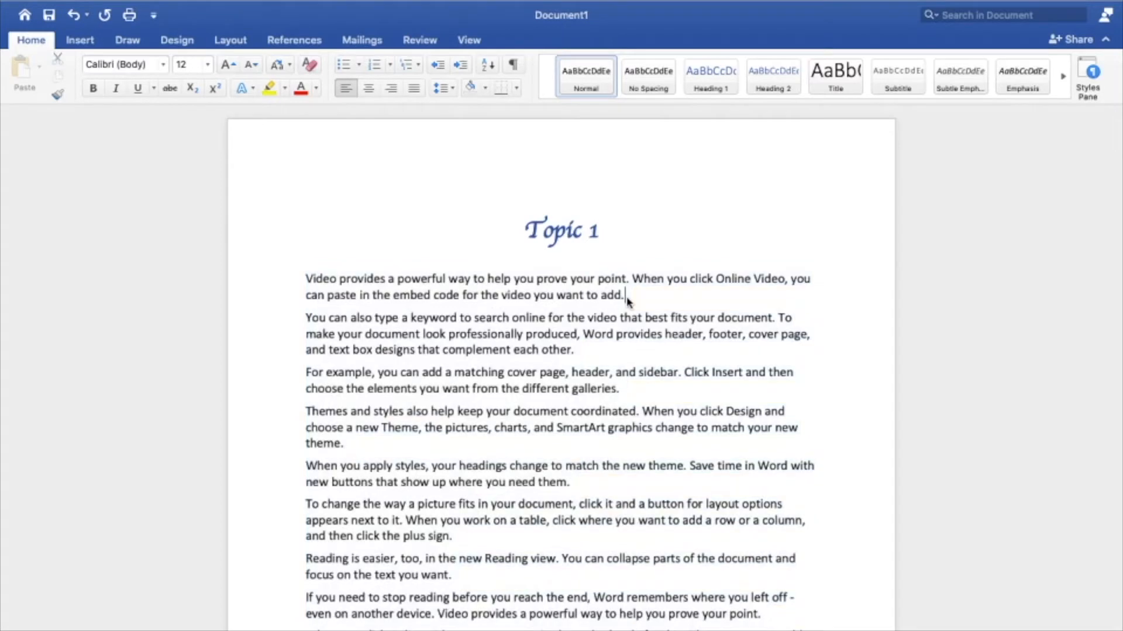
Step: Examine the generated body text paragraph by paragraph, highlighting each one through to the last to count them
left_click_drag(303, 279, 630, 297)
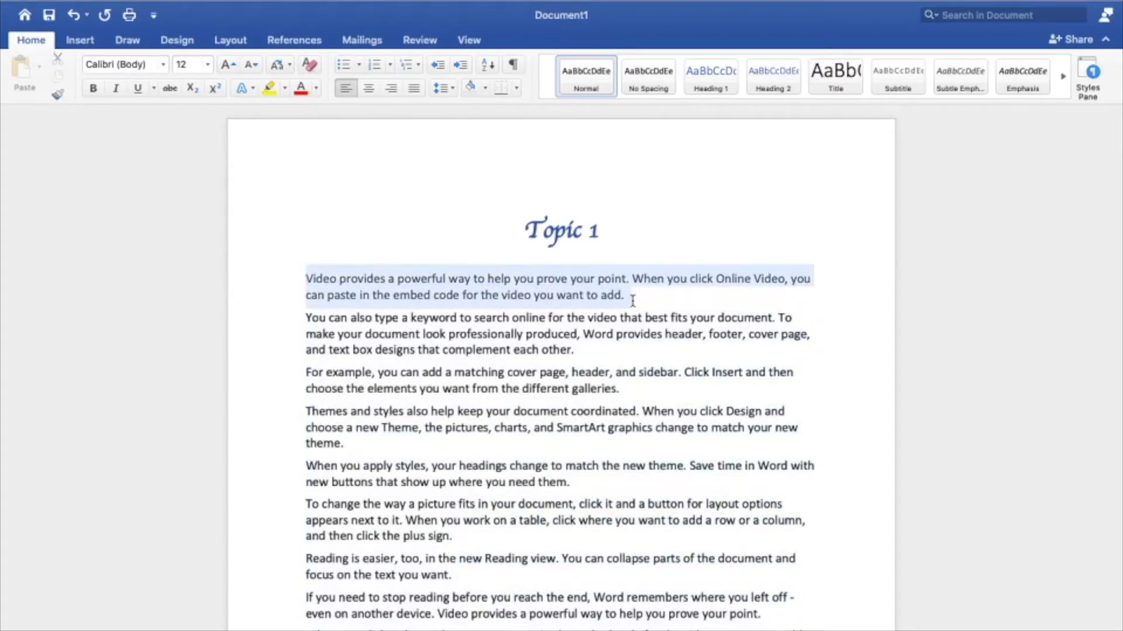
left_click_drag(307, 321, 584, 368)
left_click(343, 411)
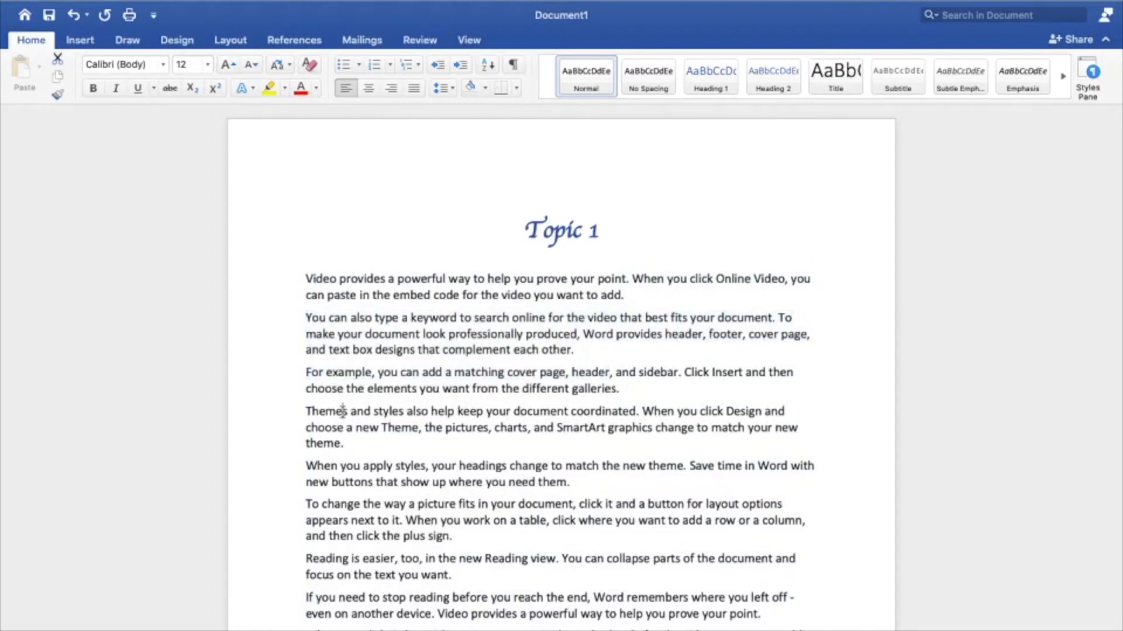
left_click_drag(302, 316, 577, 354)
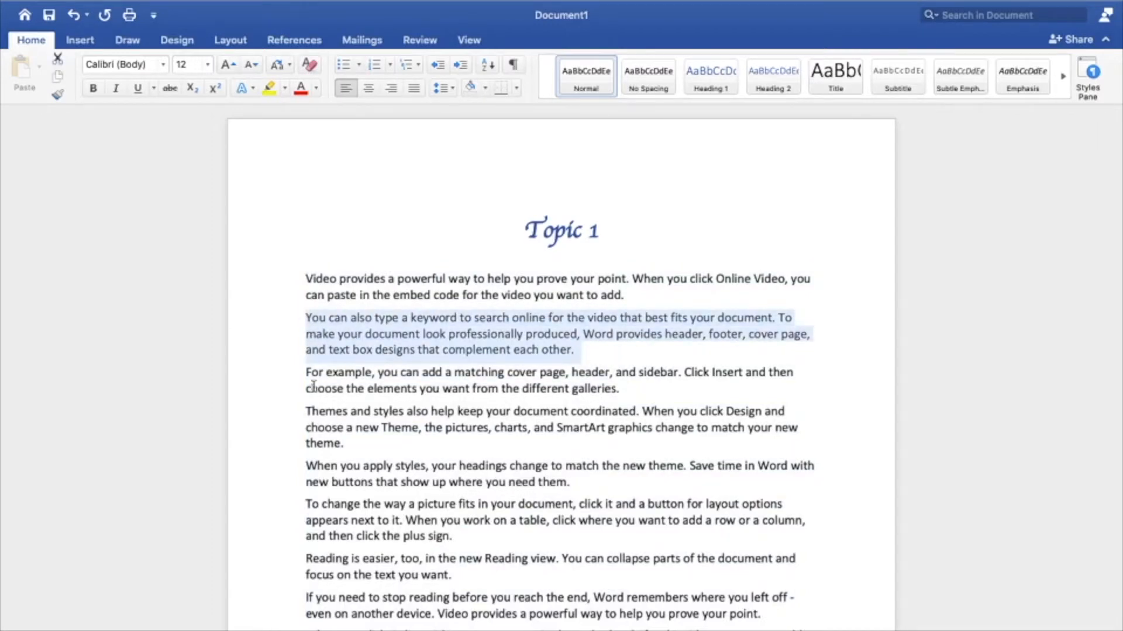
left_click_drag(304, 372, 616, 388)
left_click_drag(301, 415, 576, 484)
left_click_drag(305, 506, 485, 536)
scroll(485, 536, "down", 5)
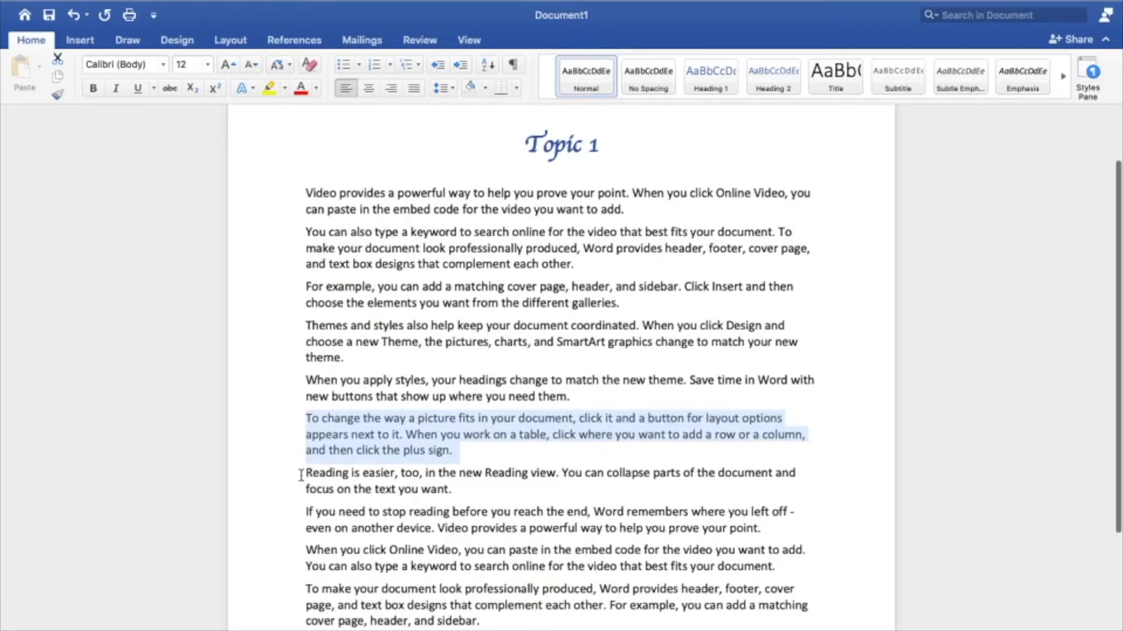
left_click_drag(305, 472, 491, 491)
scroll(371, 476, "down", 5)
left_click_drag(305, 422, 783, 453)
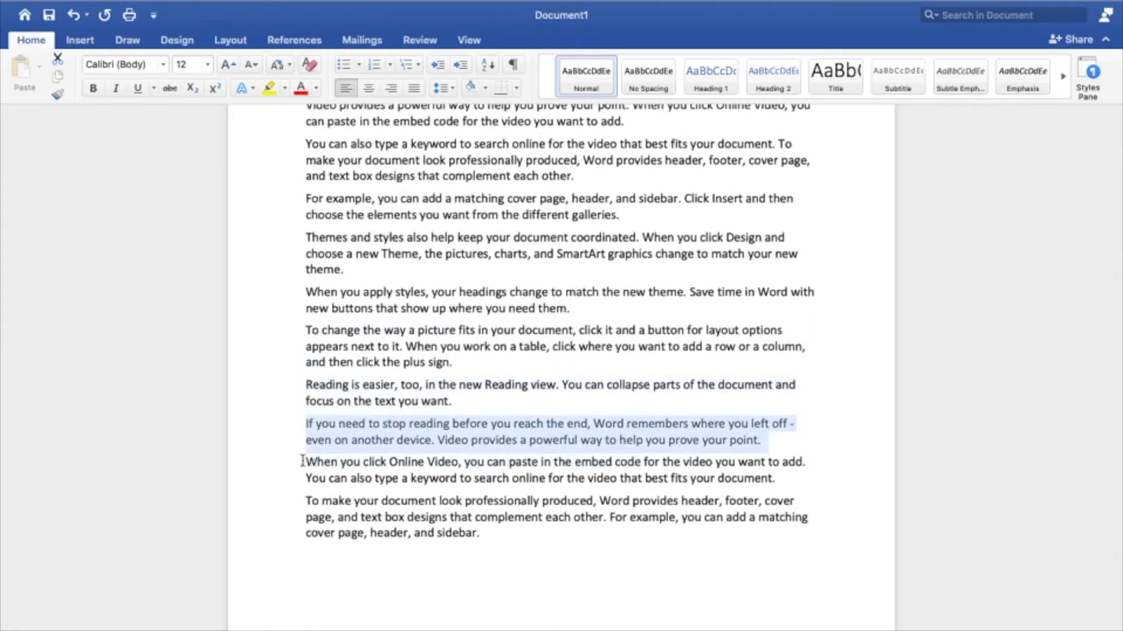
left_click_drag(305, 462, 860, 484)
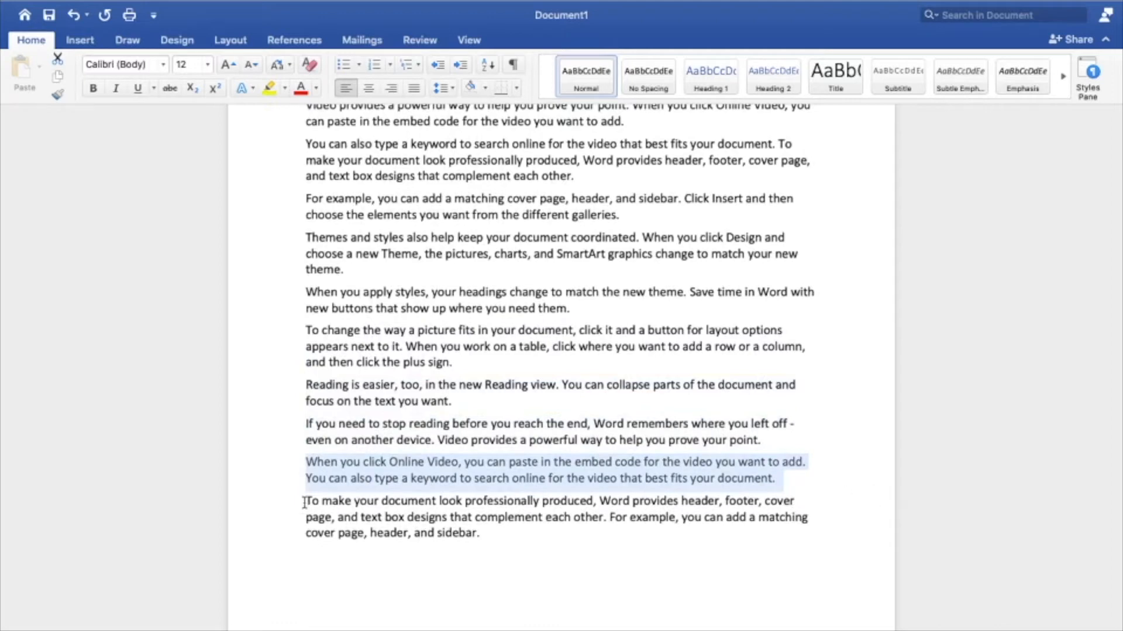
left_click_drag(307, 502, 534, 564)
scroll(536, 565, "up", 5)
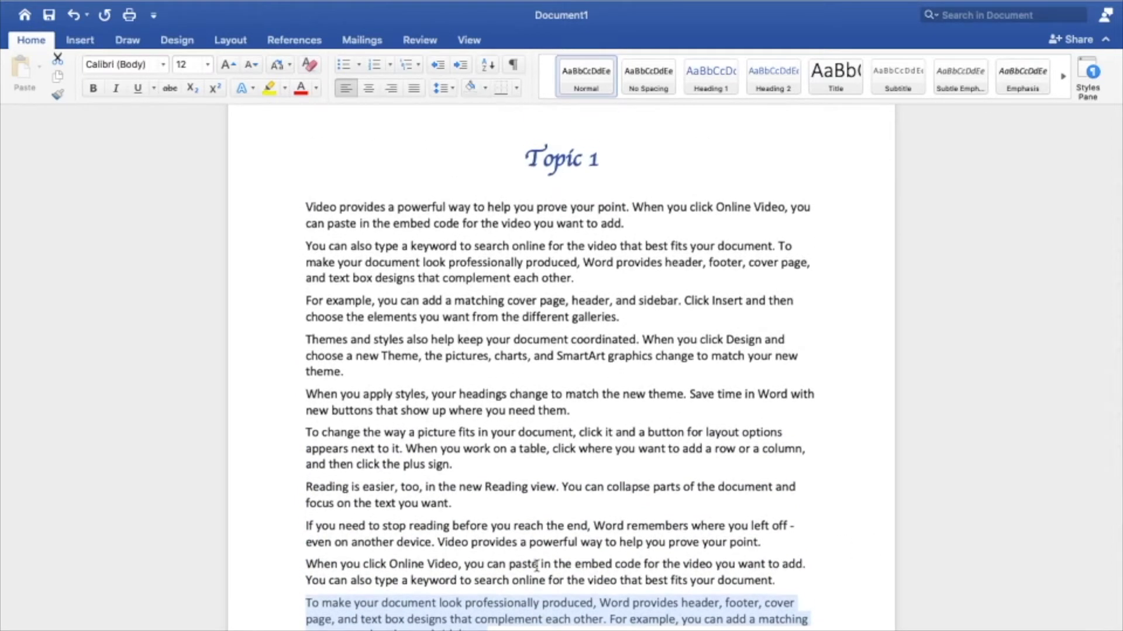
Step: Undo the paragraph spacing and the text generation, back to the =rand(10,2) formula
key("ctrl+z")
key("ctrl+z")
key("ctrl+z")
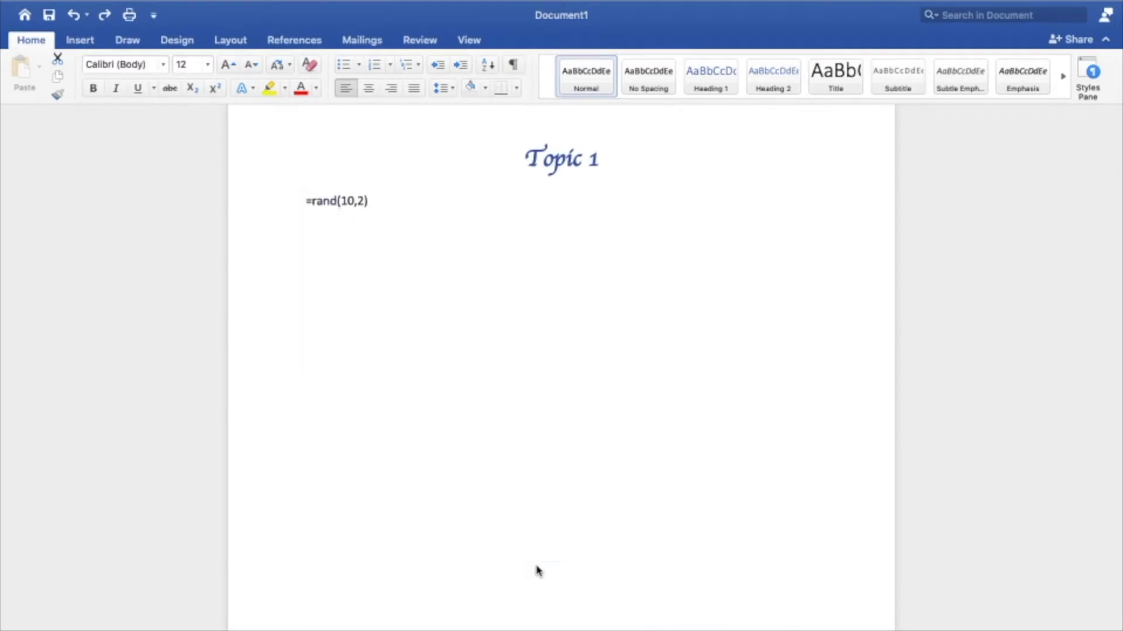
Step: Change the formula to =rand(100,3) and generate 100 paragraphs of three sentences each
left_click(354, 201)
type("0")
left_click(370, 201)
key("BackSpace")
type("3")
key("Return")
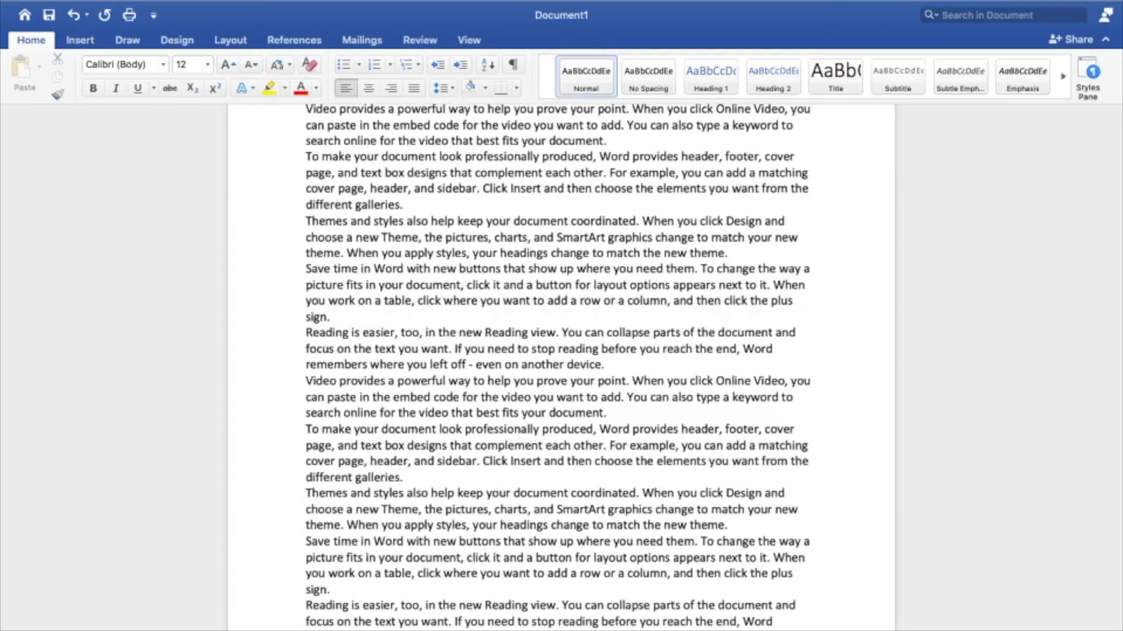
Step: Select the generated body text from the start of the first paragraph into the second paragraph
scroll(420, 411, "down", 15)
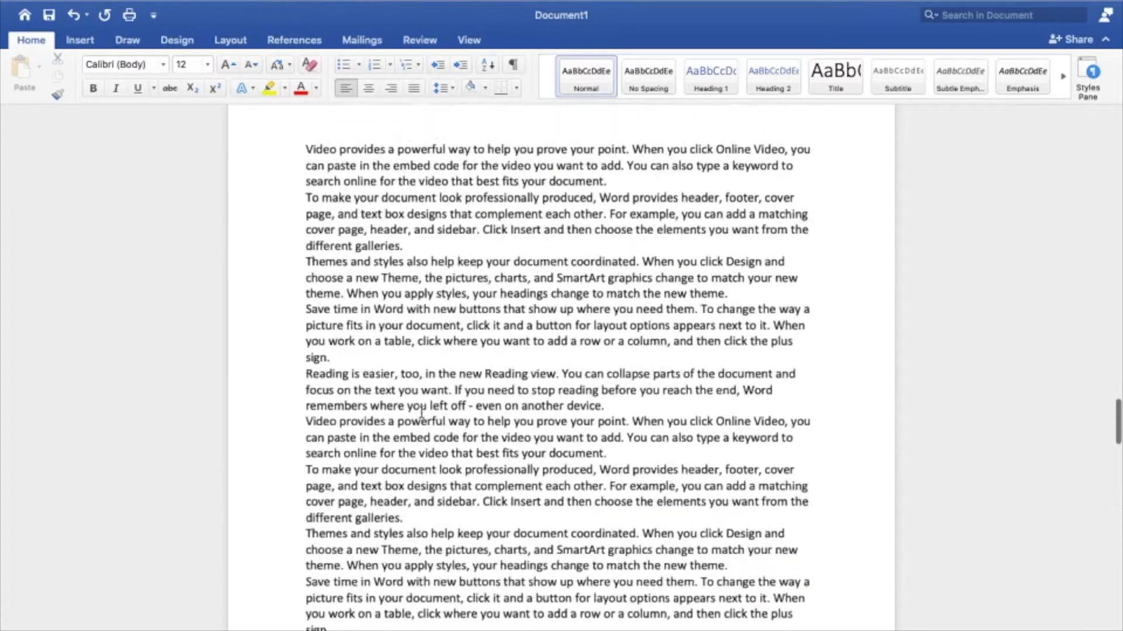
scroll(421, 411, "up", 15)
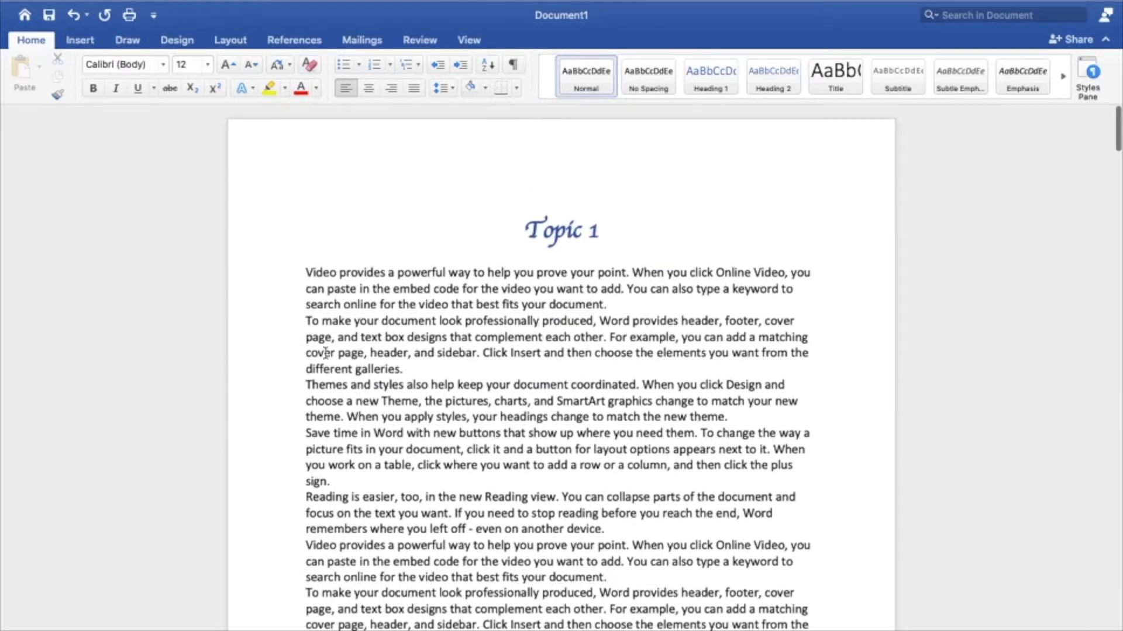
left_click(304, 270)
key("shift+Down")
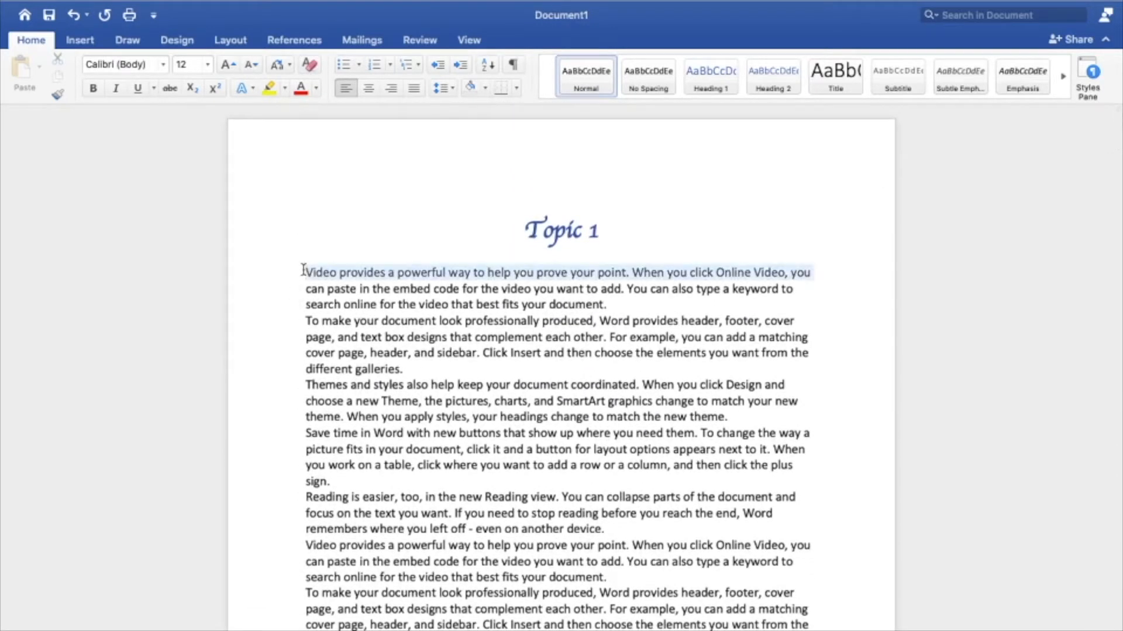
key("shift+Down")
key("shift+Down")
key("shift+Down")
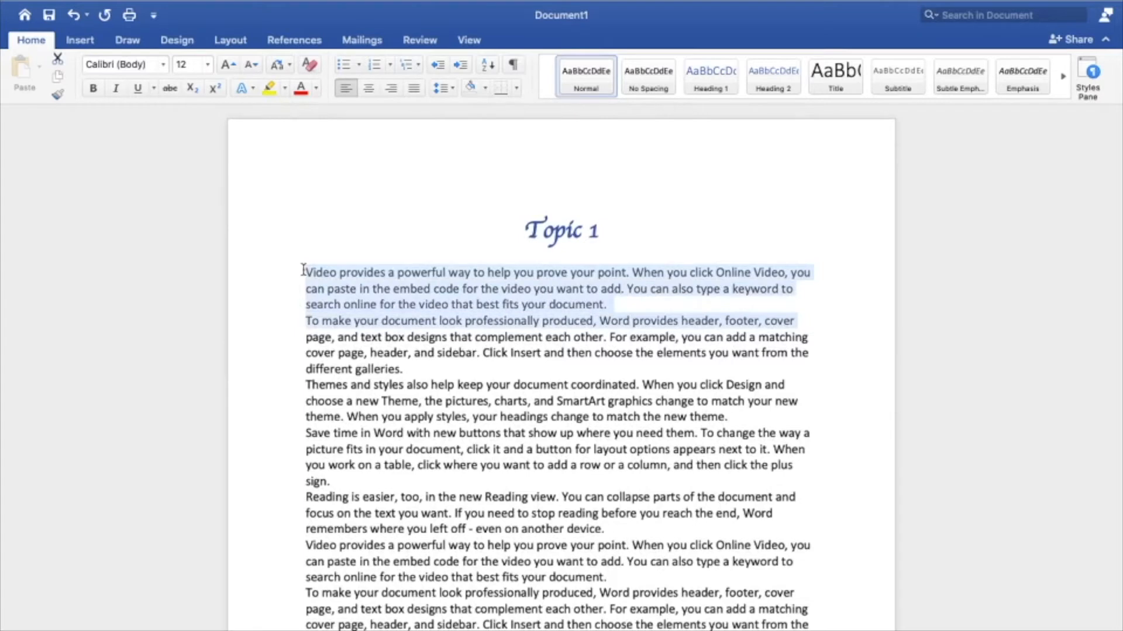
key("ctrl+shift+Down")
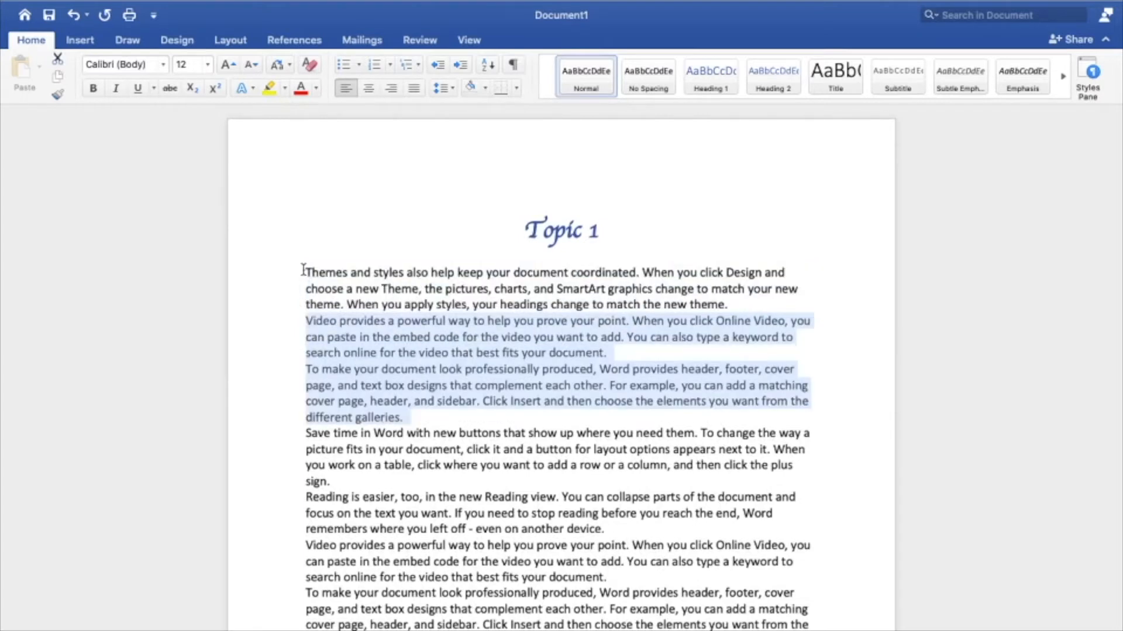
key("ctrl+z")
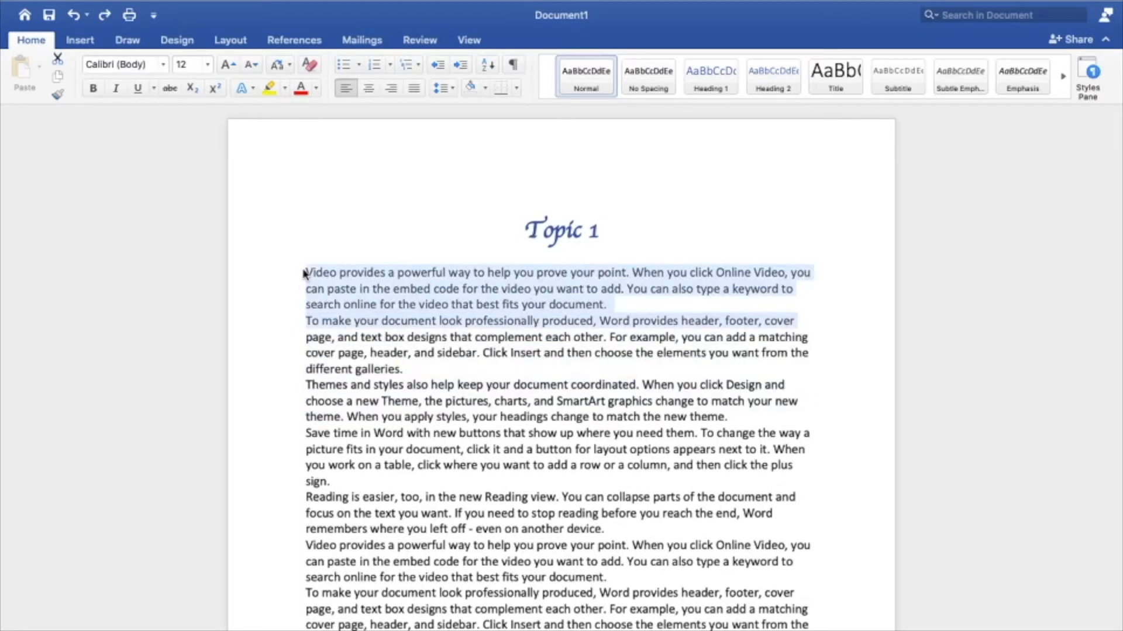
Step: Extend the selection from the second paragraph through all the remaining body text to the end of the document
key("shift+Down")
key("shift+Down")
key("shift+Down")
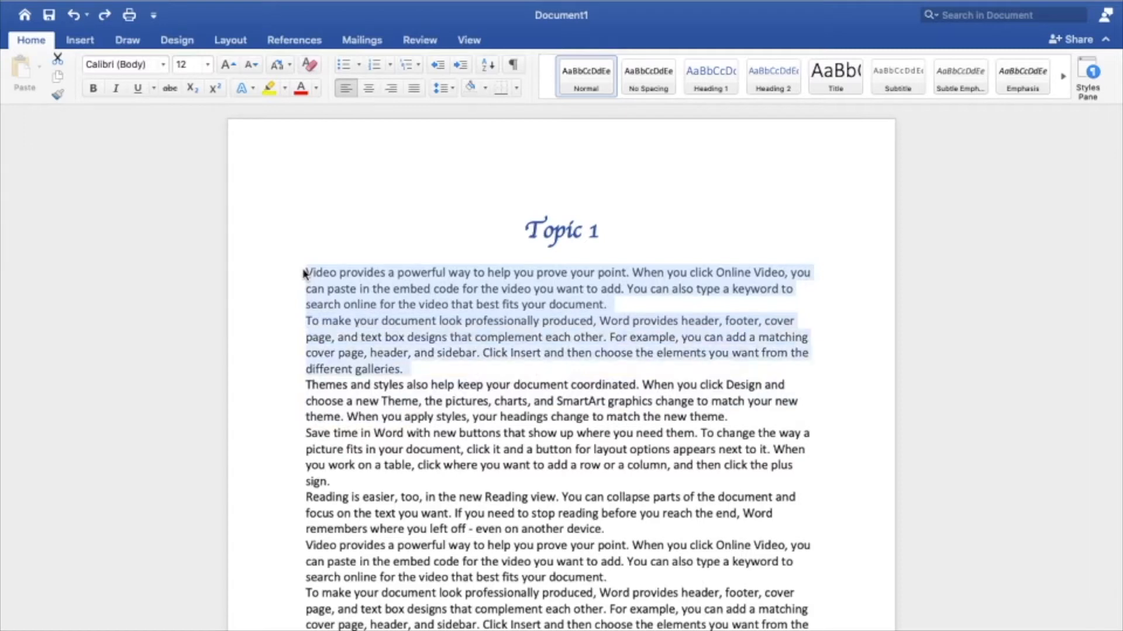
key("shift+Down")
key("shift+Down")
key("shift+Down")
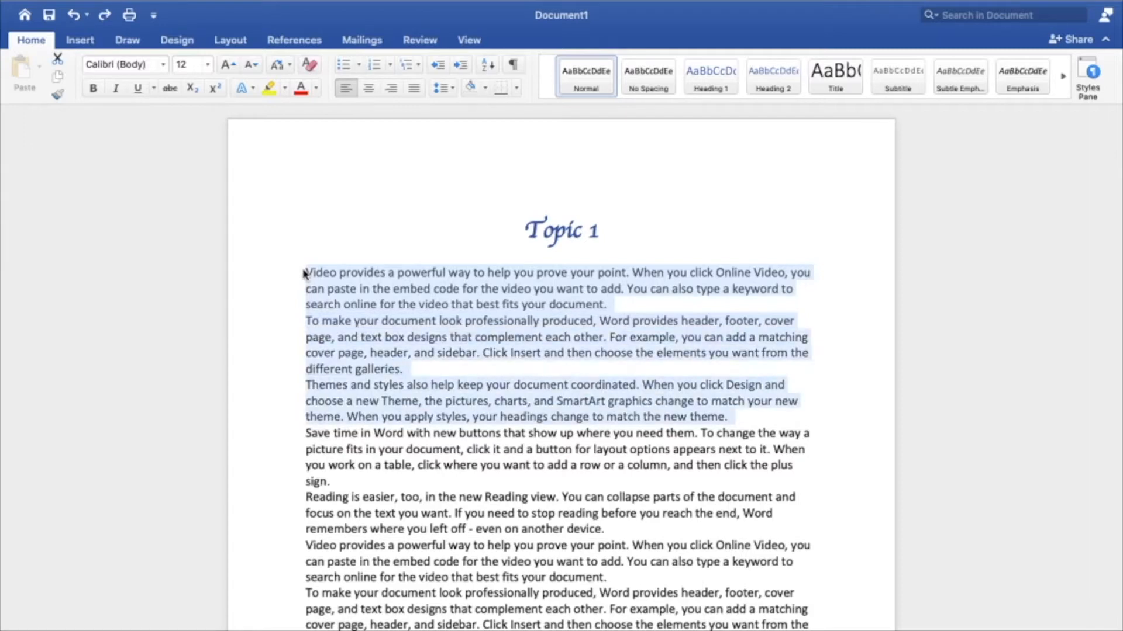
key("shift+Down")
key("shift+Down")
key("shift+Down")
key("shift+Down")
key("shift+Down")
key("shift+Down")
key("shift+Down")
key("shift+Down")
key("shift+Down")
key("shift+Down")
key("shift+Down")
key("shift+Down")
key("shift+Down")
key("shift+Down")
key("shift+Down")
key("shift+Down")
key("shift+Down")
key("shift+Down")
key("shift+Down")
key("shift+Down")
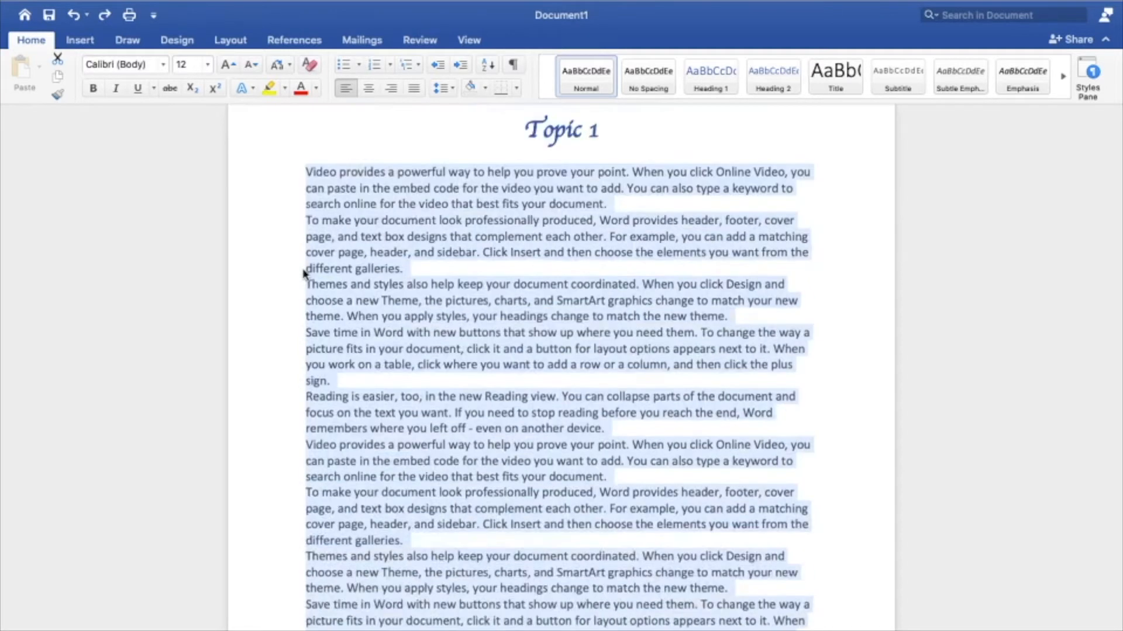
key("shift+super+Down")
key("shift+super+Down")
key("shift+super+Down")
key("shift+super+Down")
key("shift+super+Down")
key("shift+super+Down")
key("shift+super+Down")
key("shift+super+Down")
key("shift+super+Down")
key("shift+super+Down")
key("shift+super+Down")
key("shift+super+Down")
key("shift+super+Down")
key("shift+super+Down")
key("shift+super+Down")
key("shift+super+Down")
key("shift+super+Down")
key("shift+super+Down")
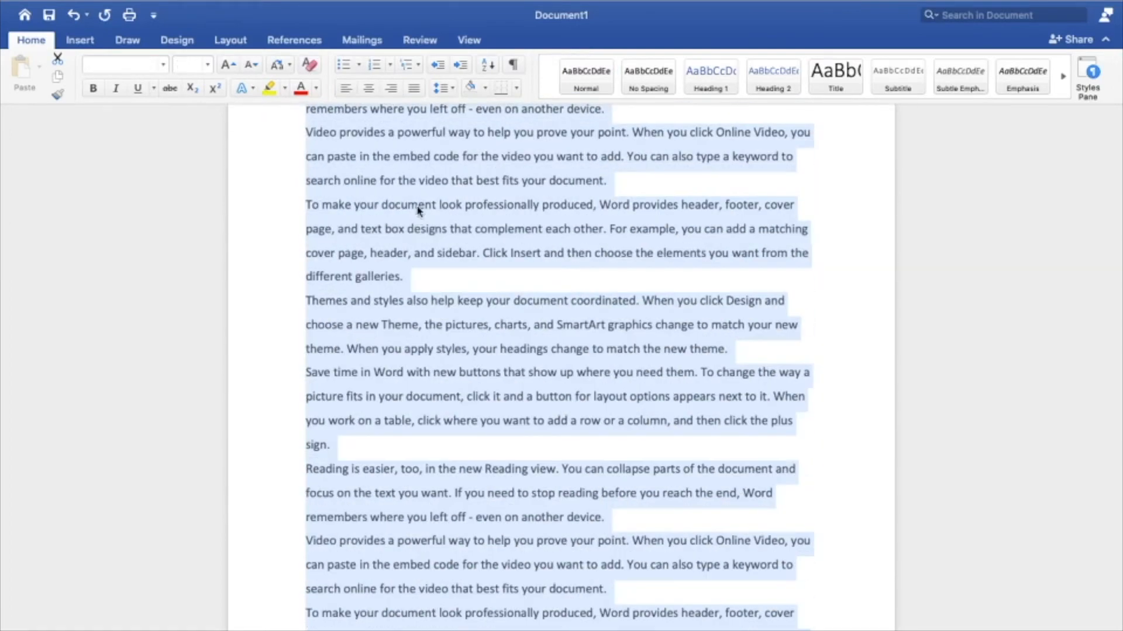
Step: Give the selected body text single line spacing with 6 pt before and 6 pt after each paragraph
left_click(443, 88)
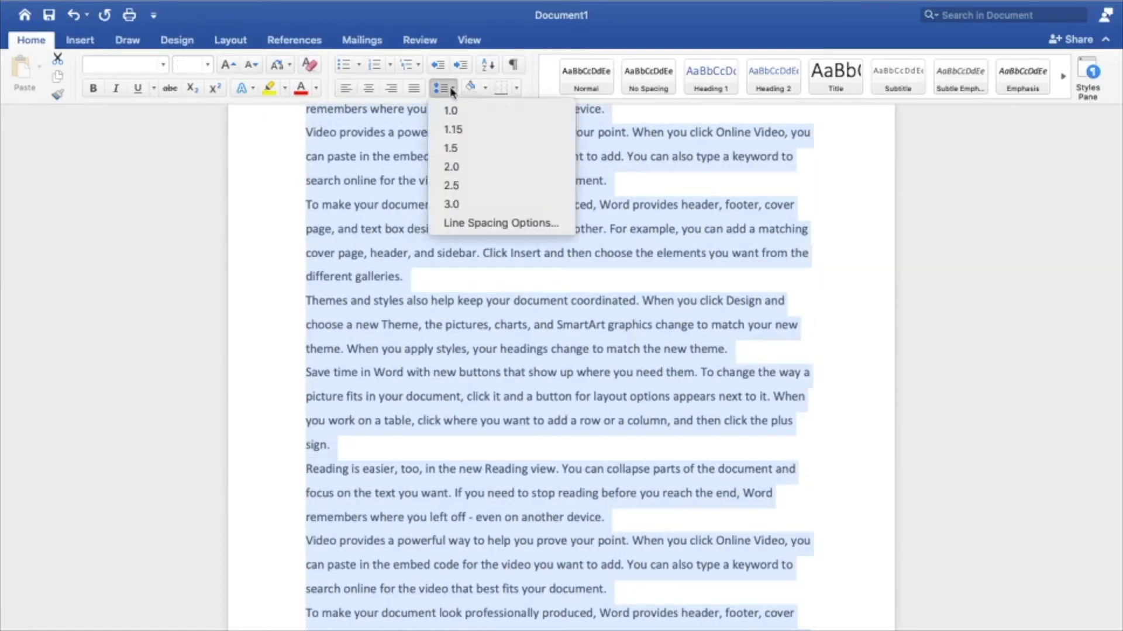
left_click(459, 226)
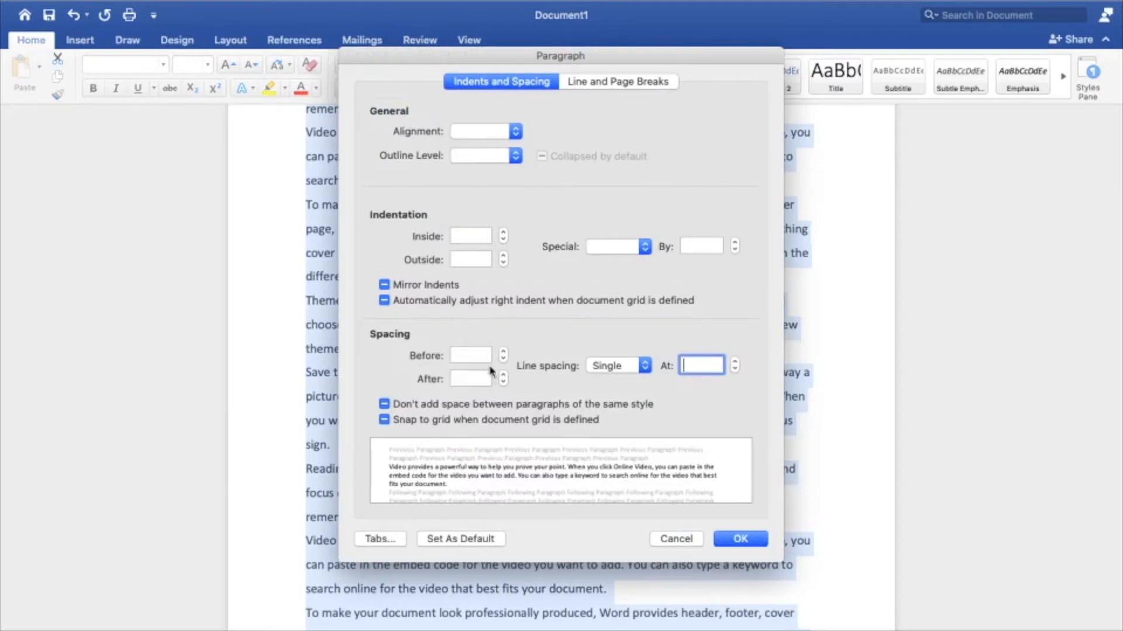
left_click(504, 352)
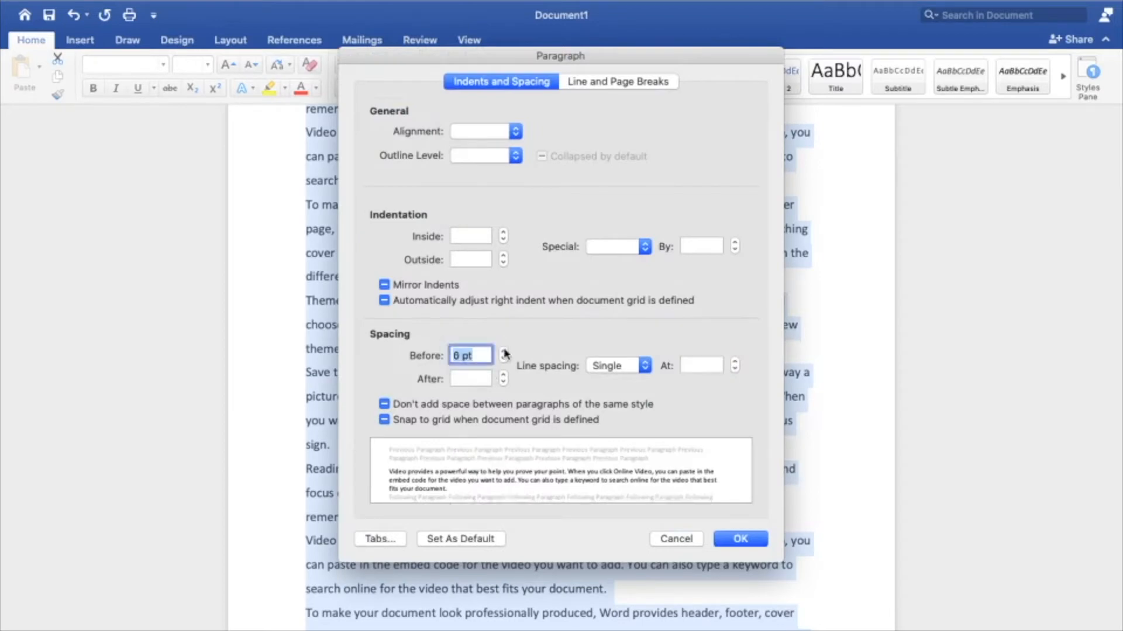
left_click(504, 375)
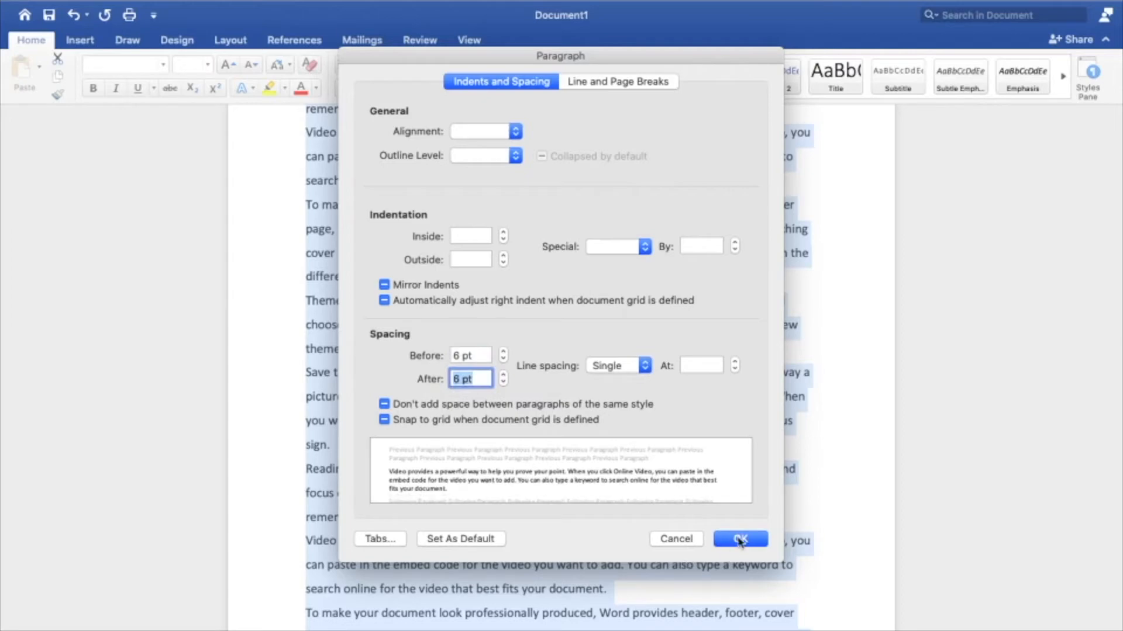
left_click(740, 539)
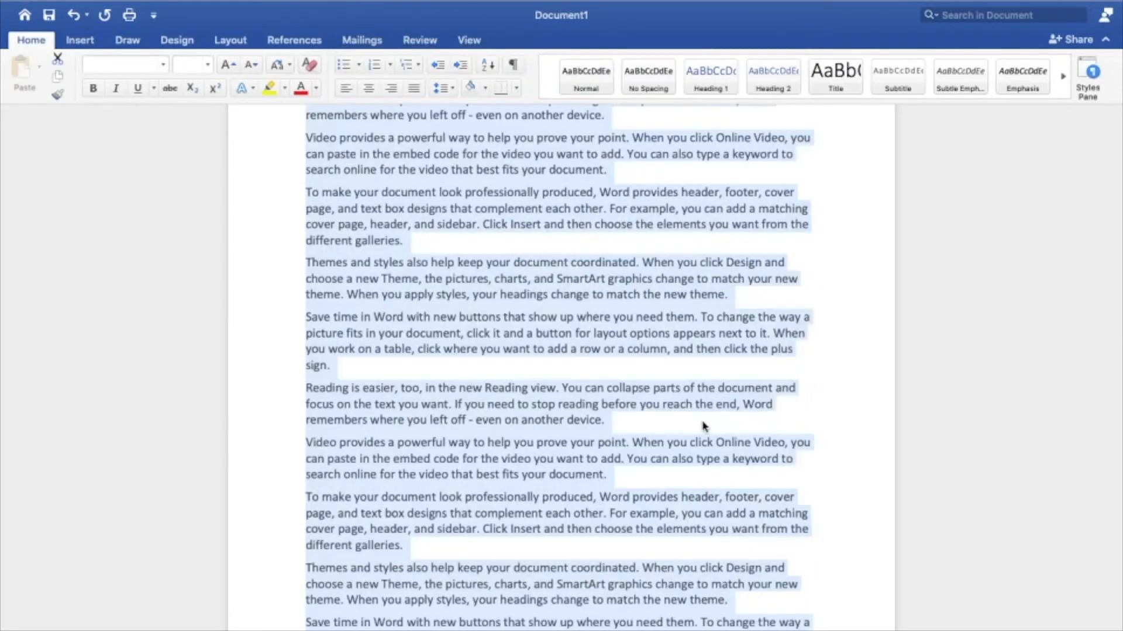
scroll(707, 428, "down", 10)
scroll(707, 427, "up", 15)
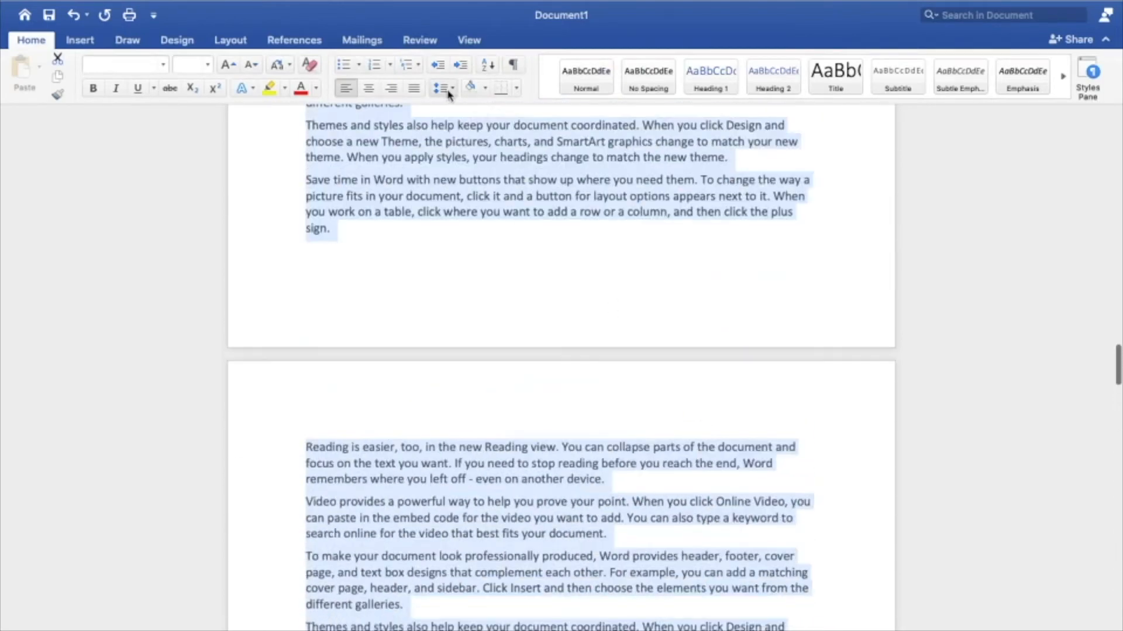
Step: Set the selected body text to 1.5 line spacing with 12 pt before and 12 pt after each paragraph
left_click(448, 91)
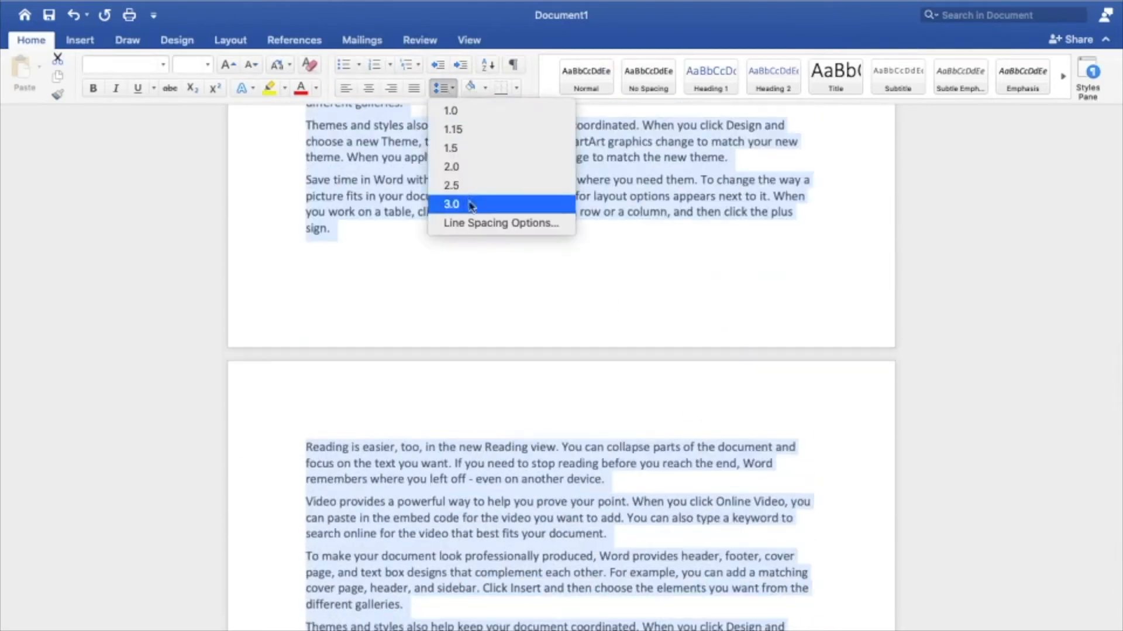
key("Return")
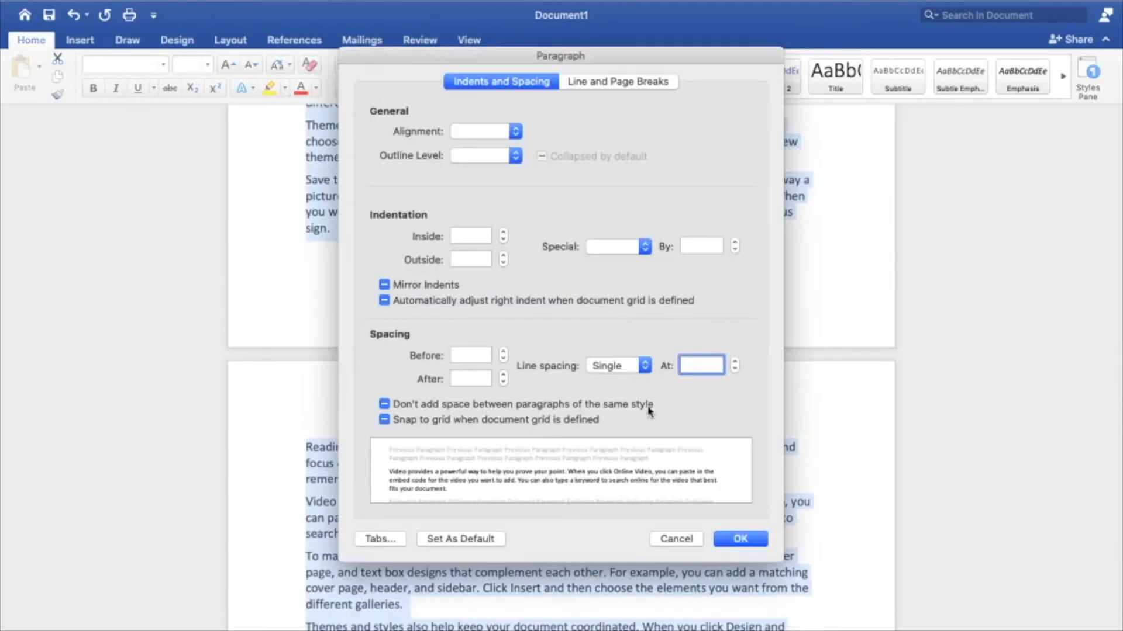
left_click(647, 366)
left_click(636, 384)
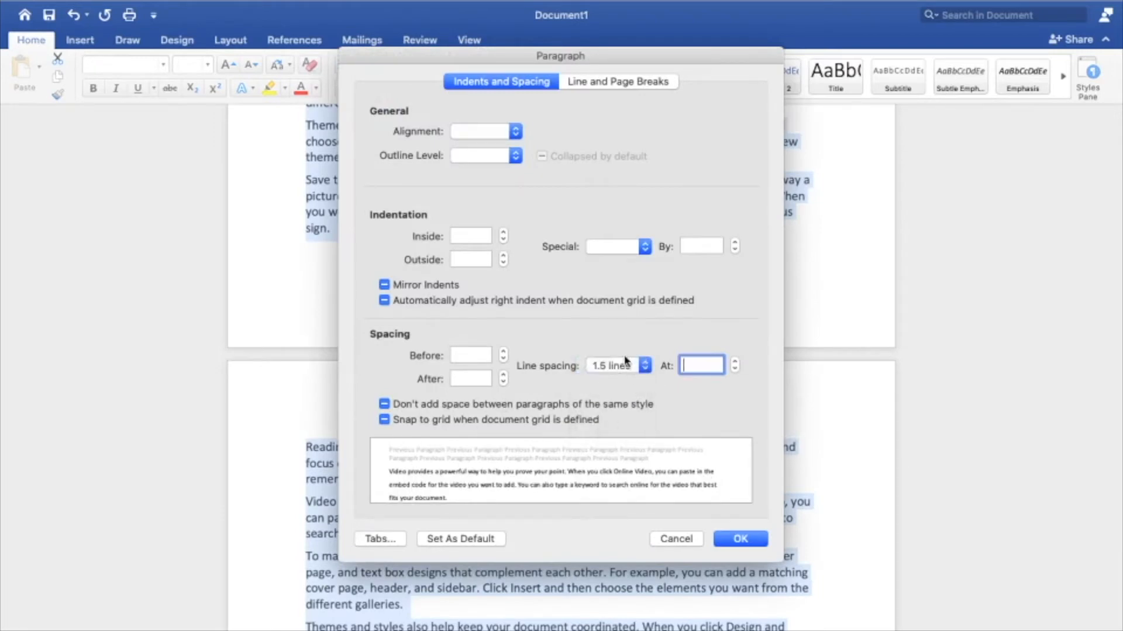
left_click(502, 354)
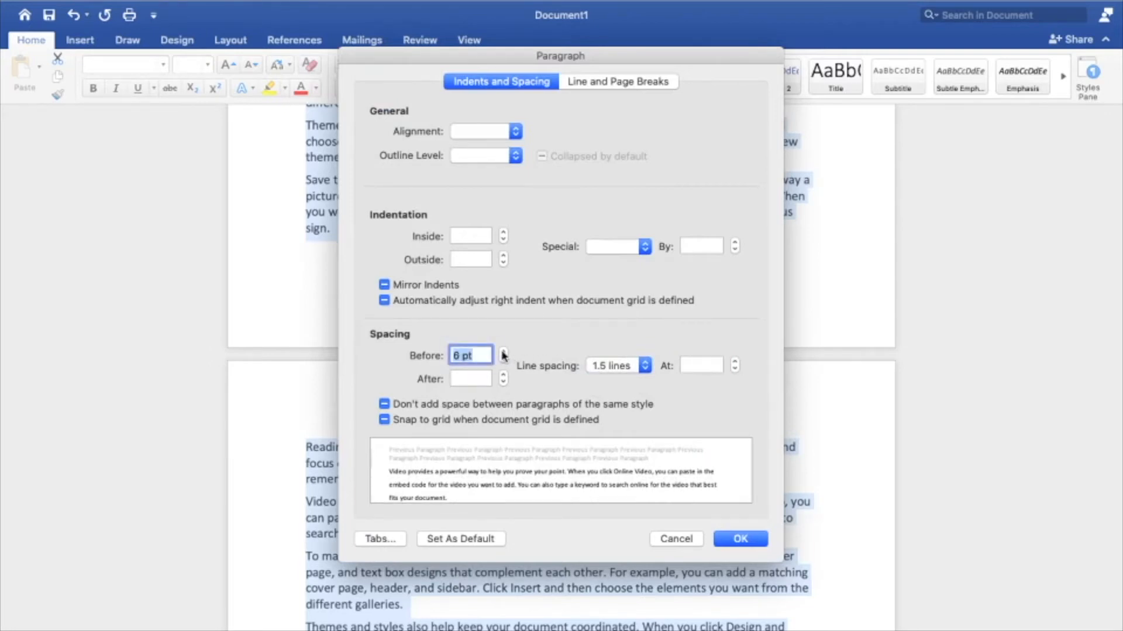
left_click(502, 352)
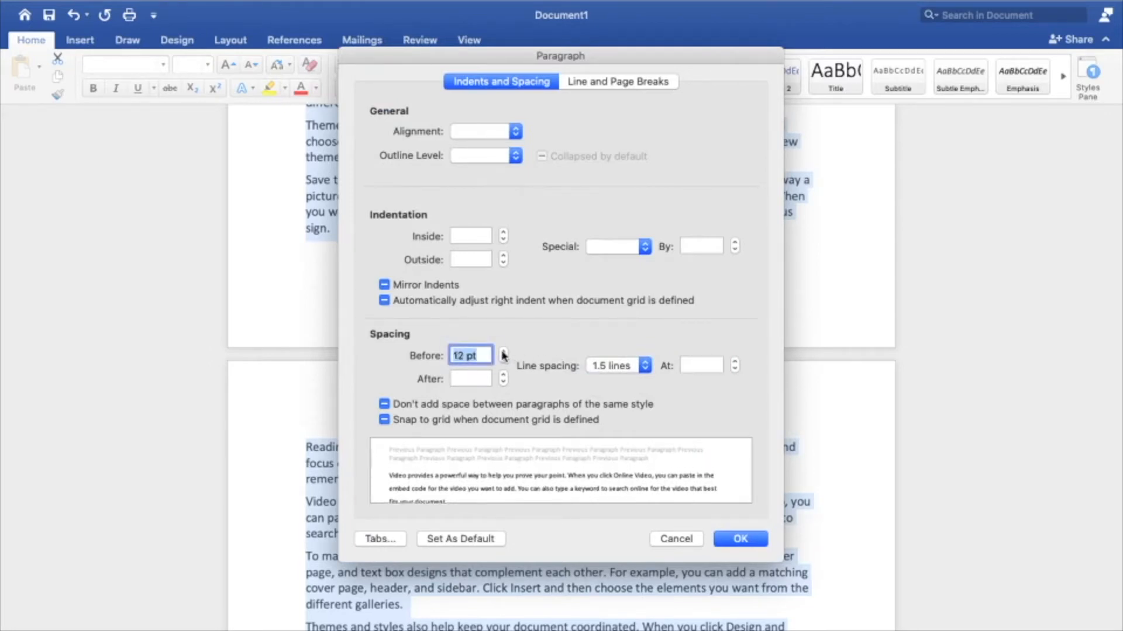
left_click(503, 376)
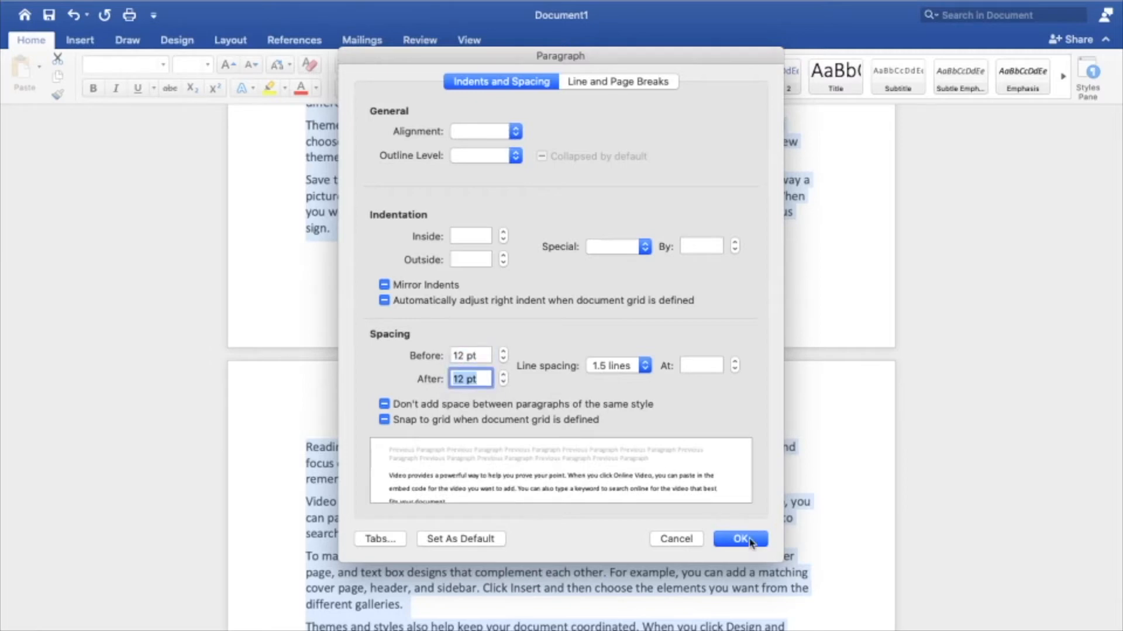
left_click(750, 543)
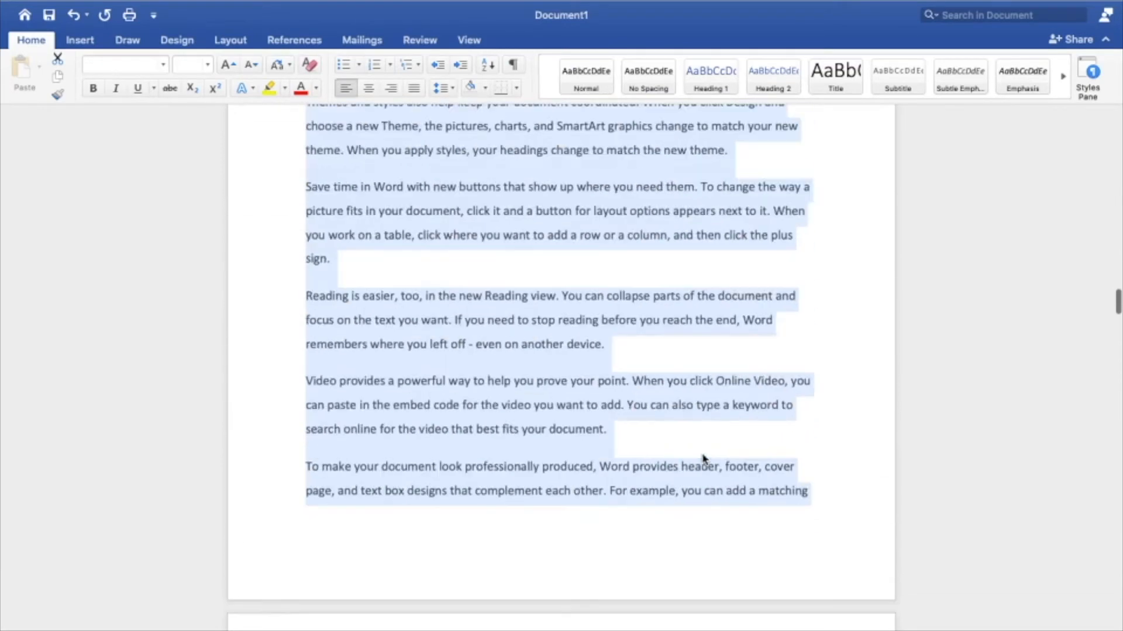
Step: Examine the new spacing from the first page through the rest of the document, using the page thumbnails as well
scroll(704, 460, "up", 10)
left_click(597, 392)
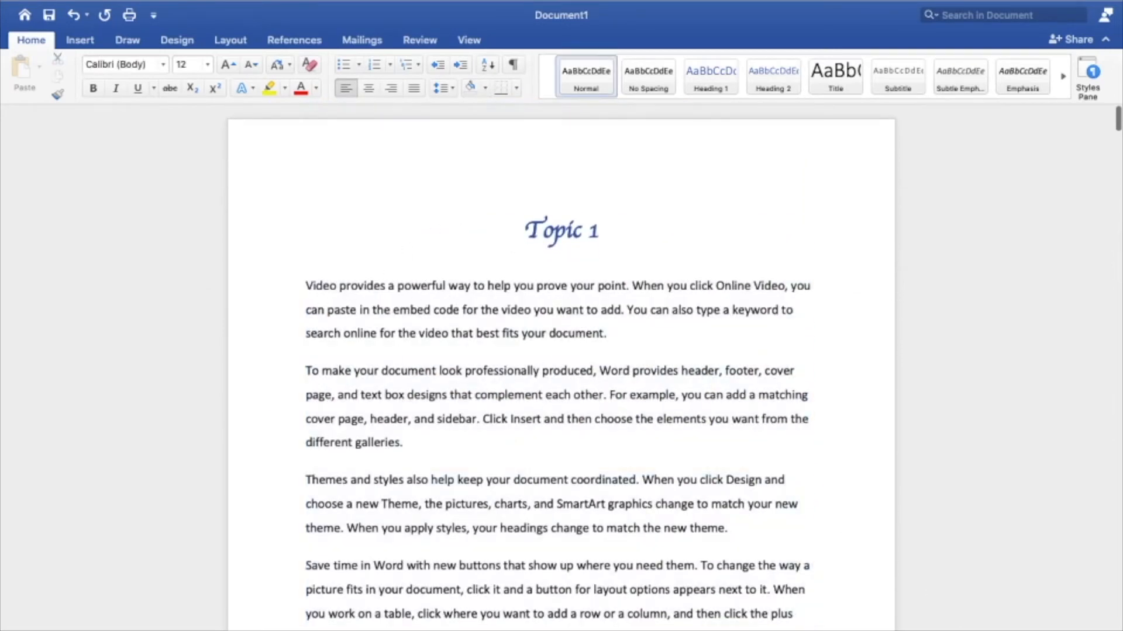
scroll(671, 491, "down", 12)
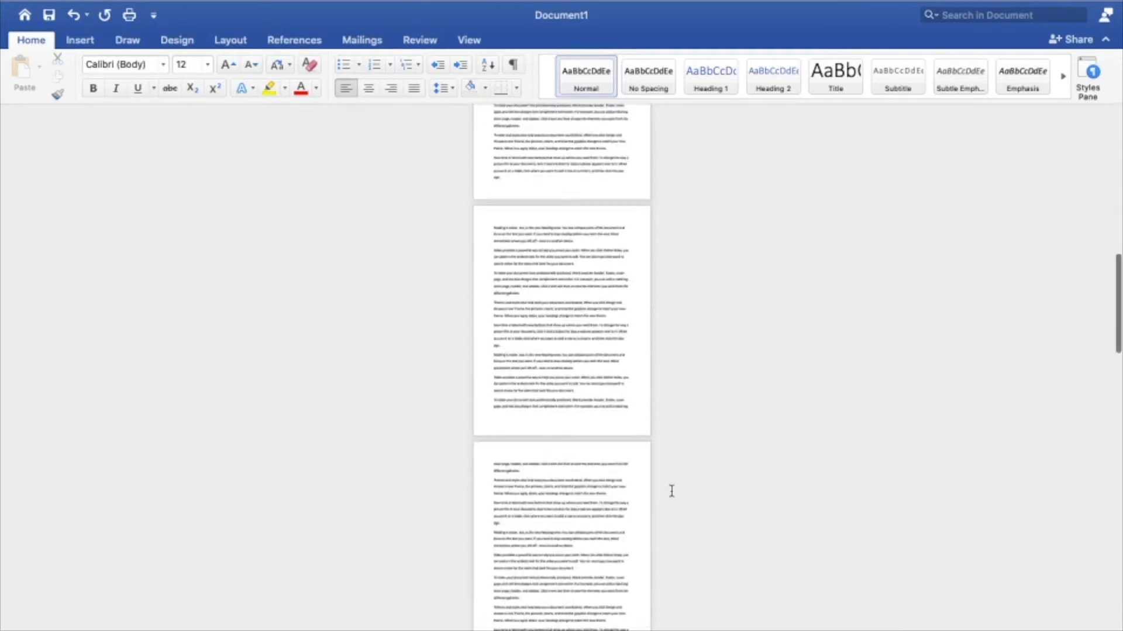
scroll(671, 491, "down", 2)
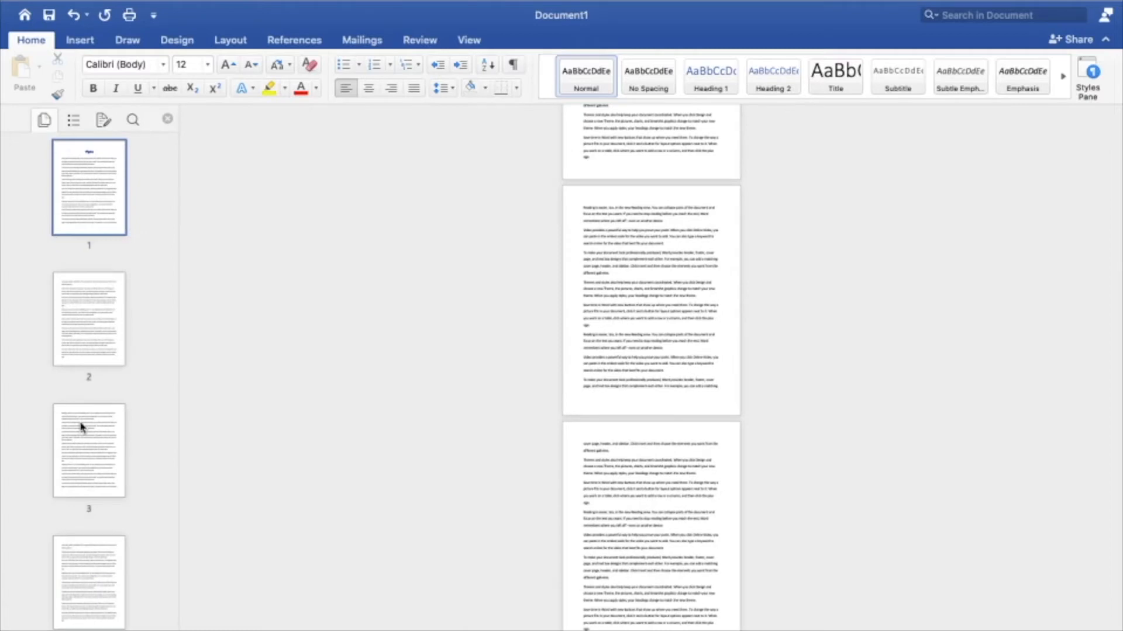
scroll(80, 426, "down", 20)
scroll(80, 427, "up", 20)
scroll(701, 431, "up", 10)
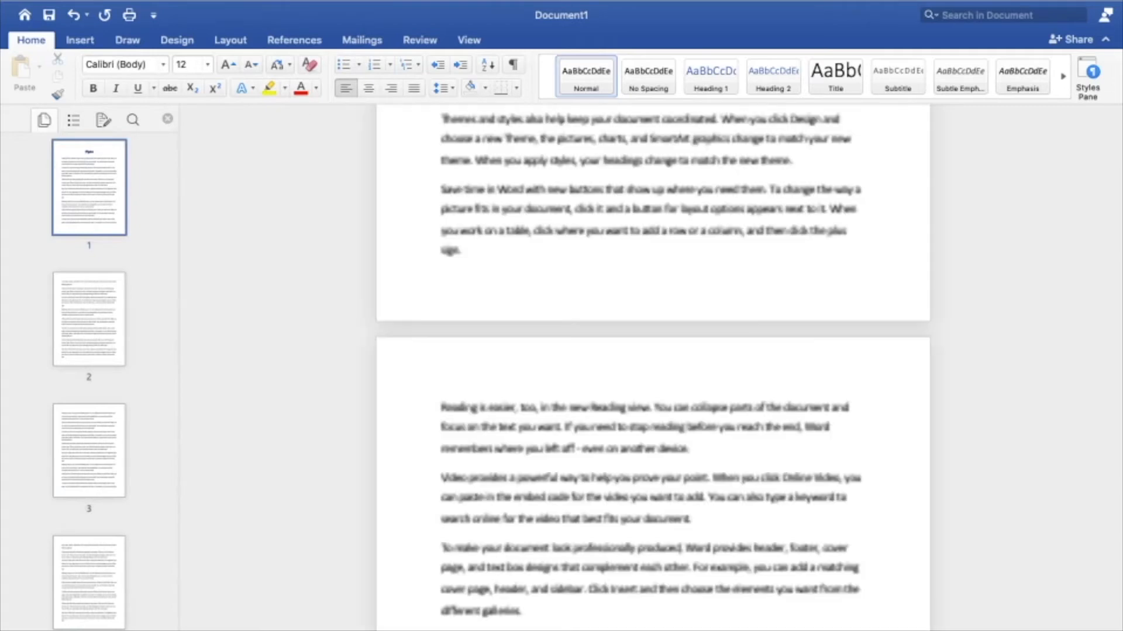
left_click(167, 118)
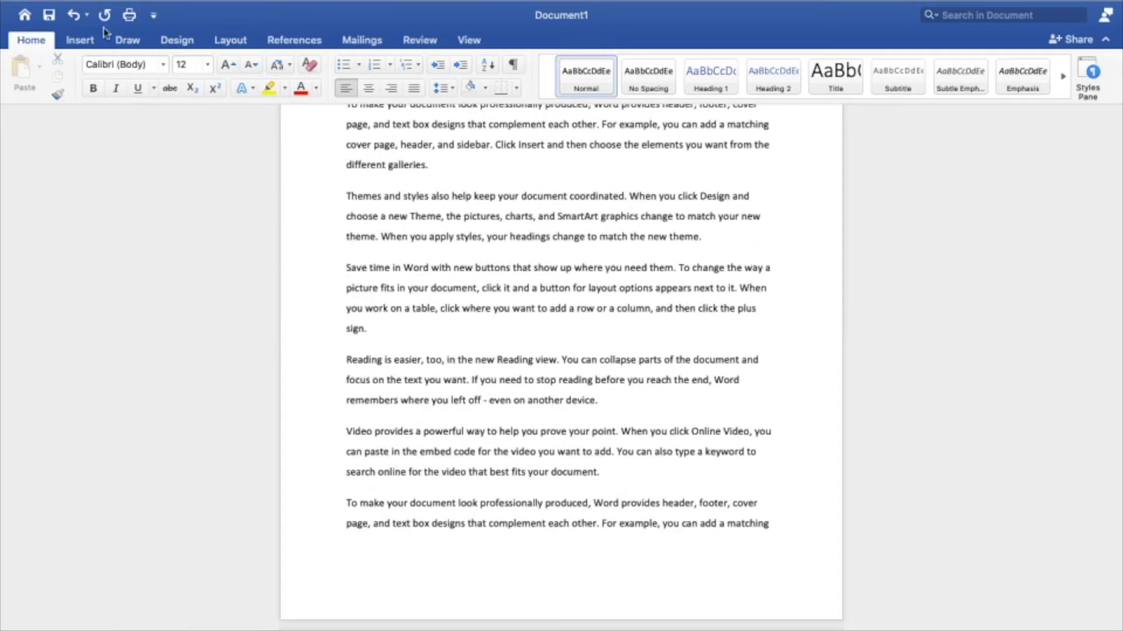
Step: Save the document as Topic 1.docx in the yt ms word tutorials folder and create a new blank document
left_click(49, 16)
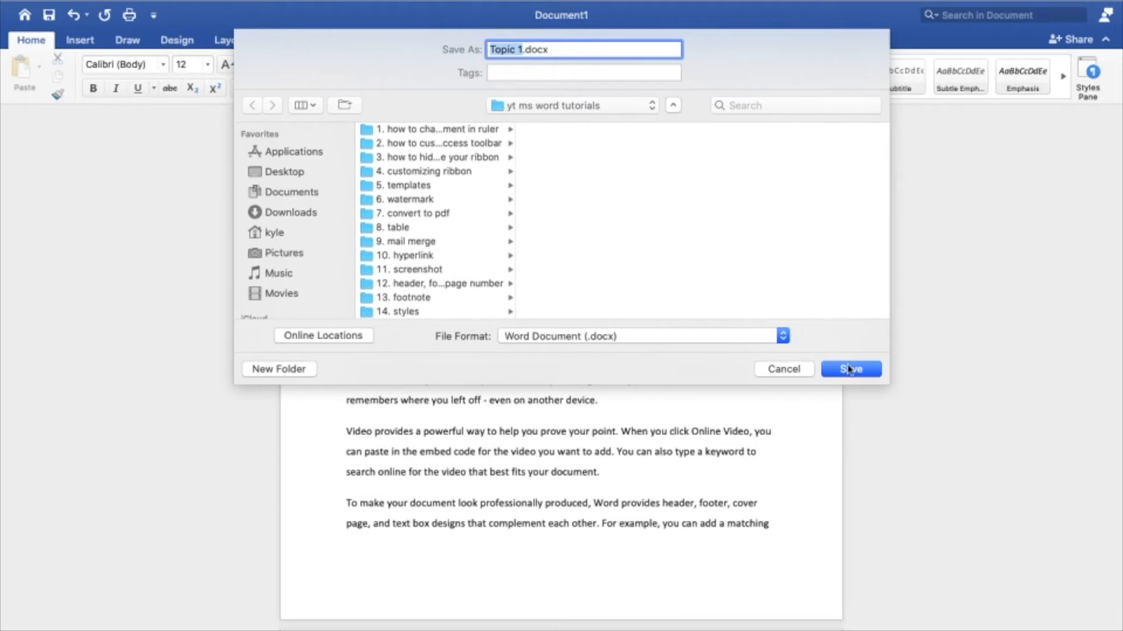
left_click(851, 370)
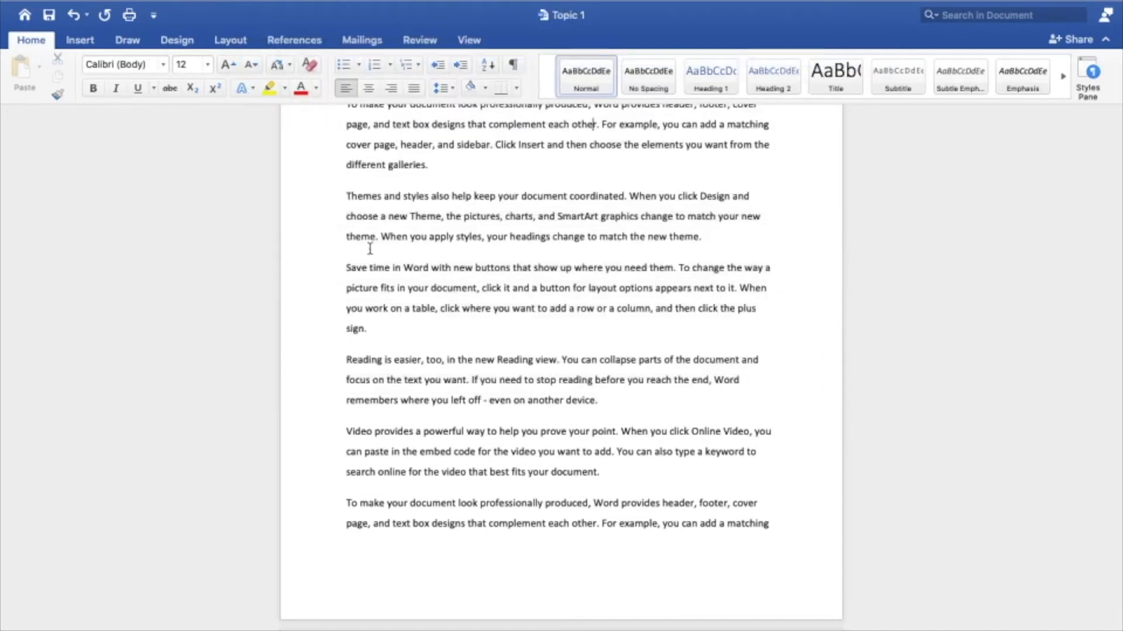
key("super+n")
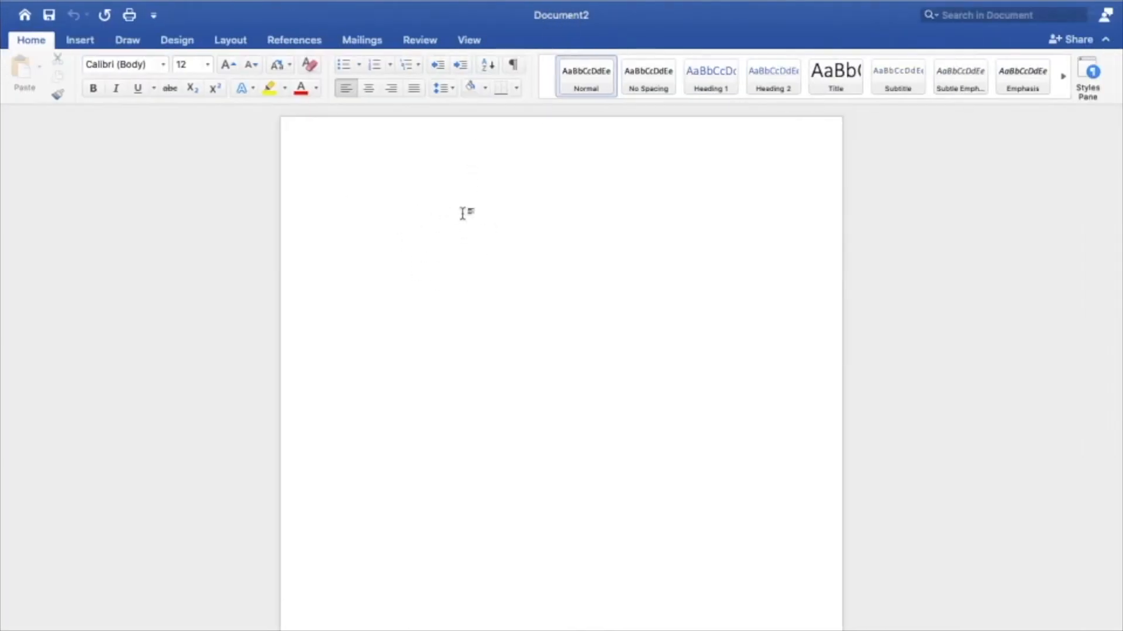
Step: Enter the title "Topic 2" and format it as a bold Heading 1 at 24 pt
type("Top")
key("super+shift+Left")
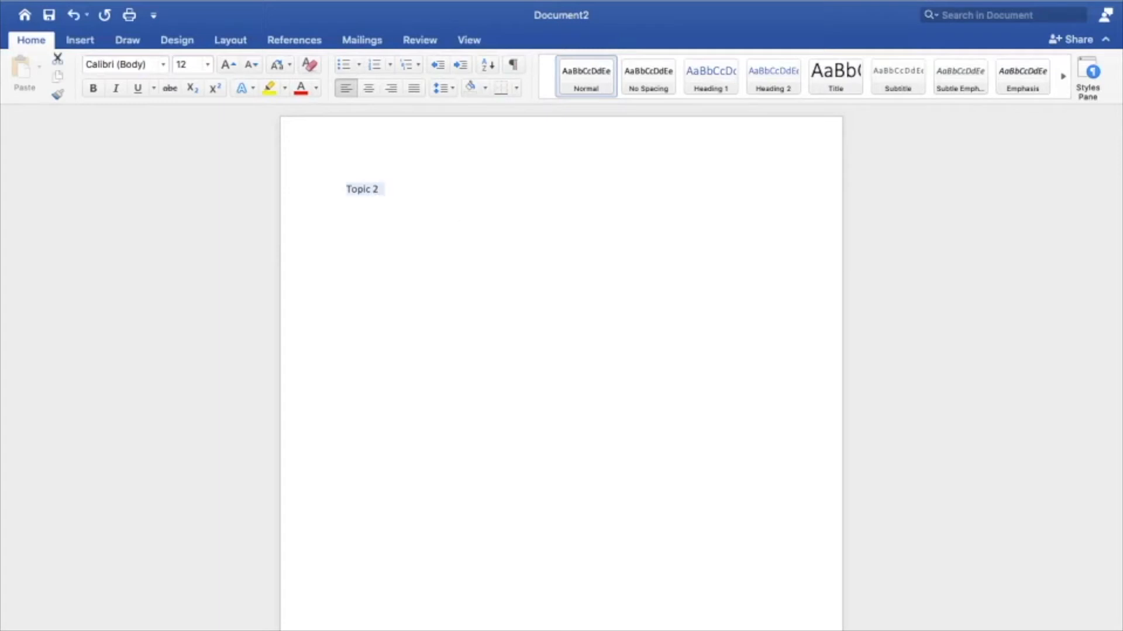
left_click(711, 76)
left_click(93, 88)
left_click(228, 64)
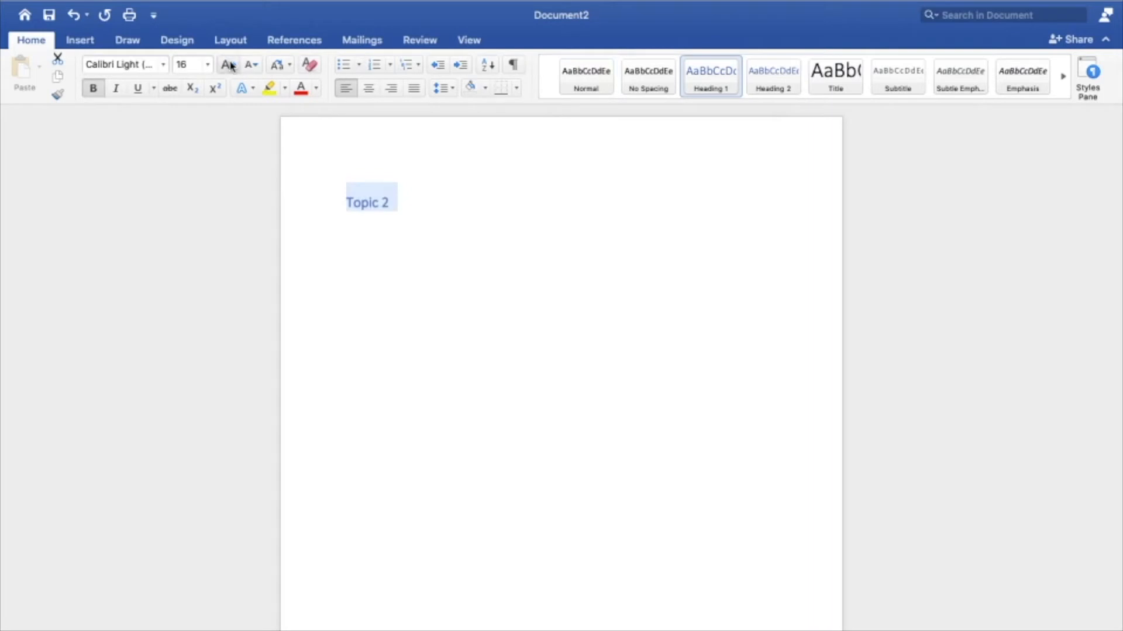
left_click(228, 64)
left_click(227, 64)
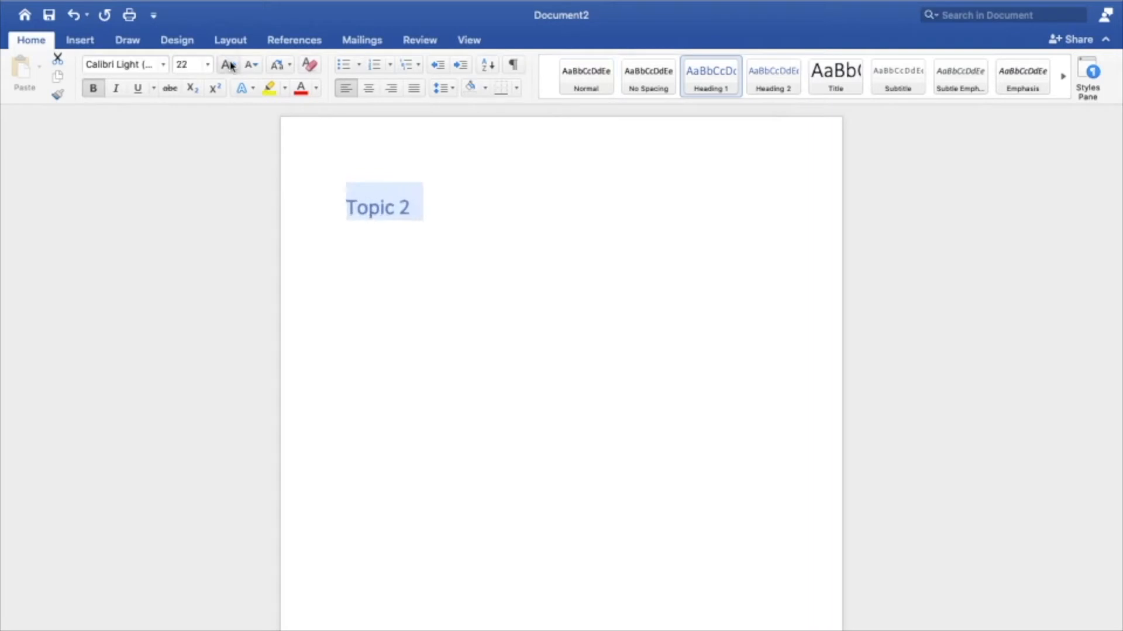
Step: Center the Topic 2 heading and set its font to Apple Chancery
left_click(367, 88)
left_click(165, 65)
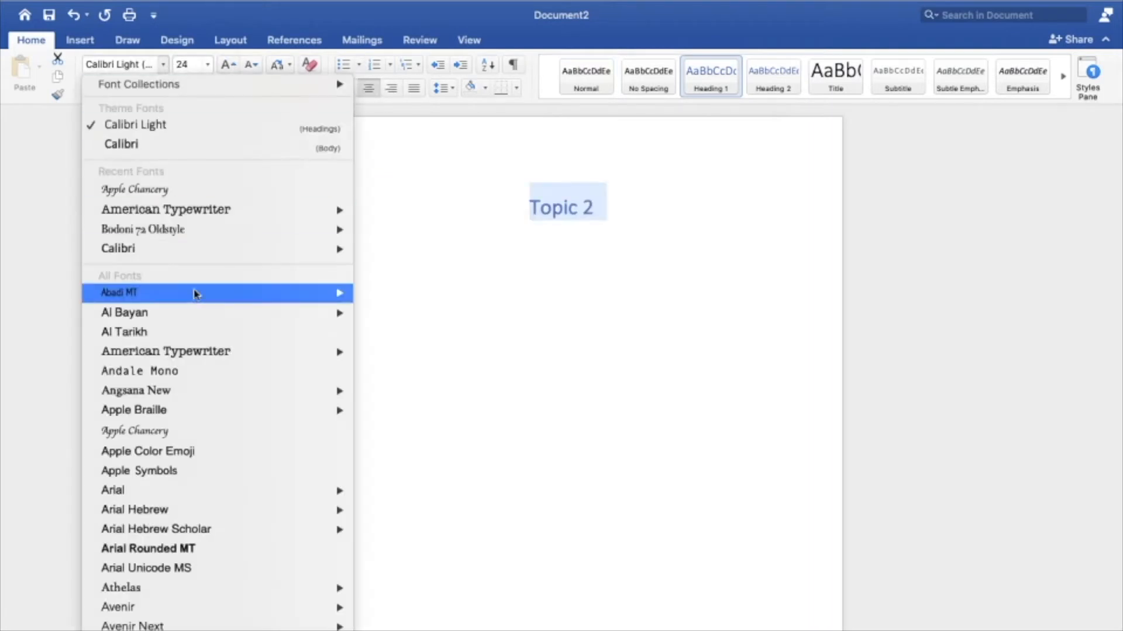
left_click(256, 192)
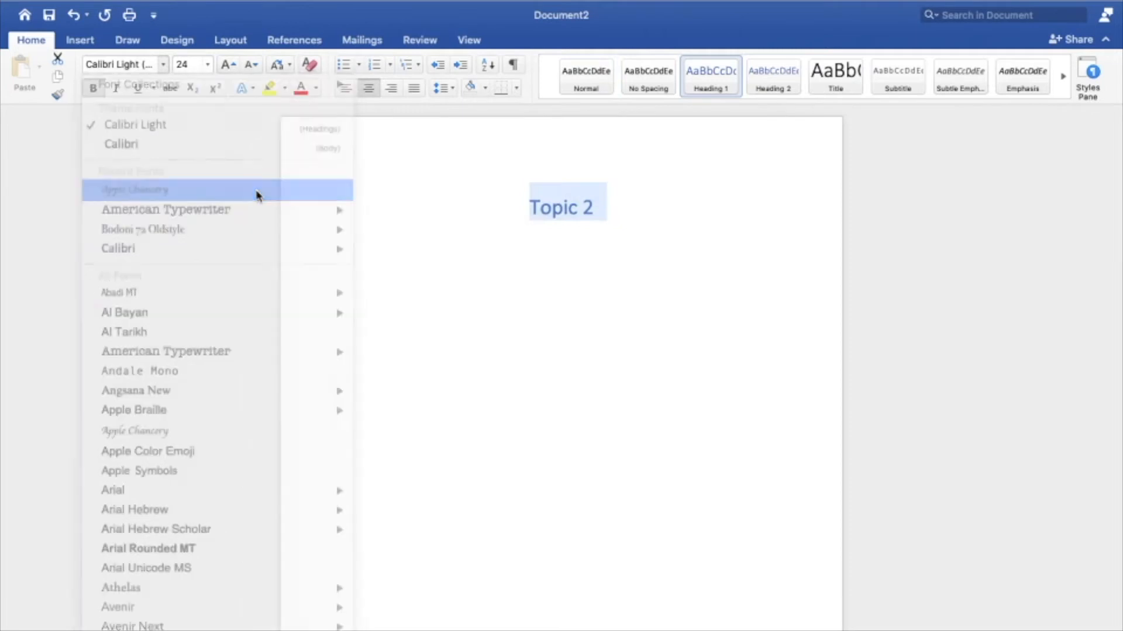
left_click(431, 284)
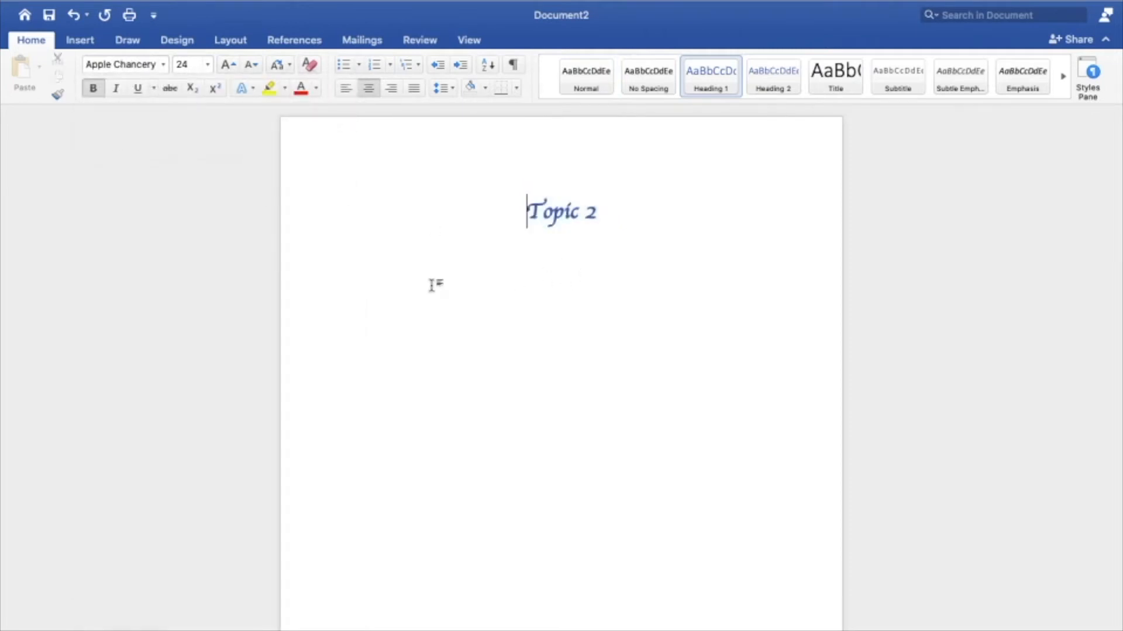
Step: Start a body paragraph below the Topic 2 heading and clear its inherited formatting
left_click(350, 274)
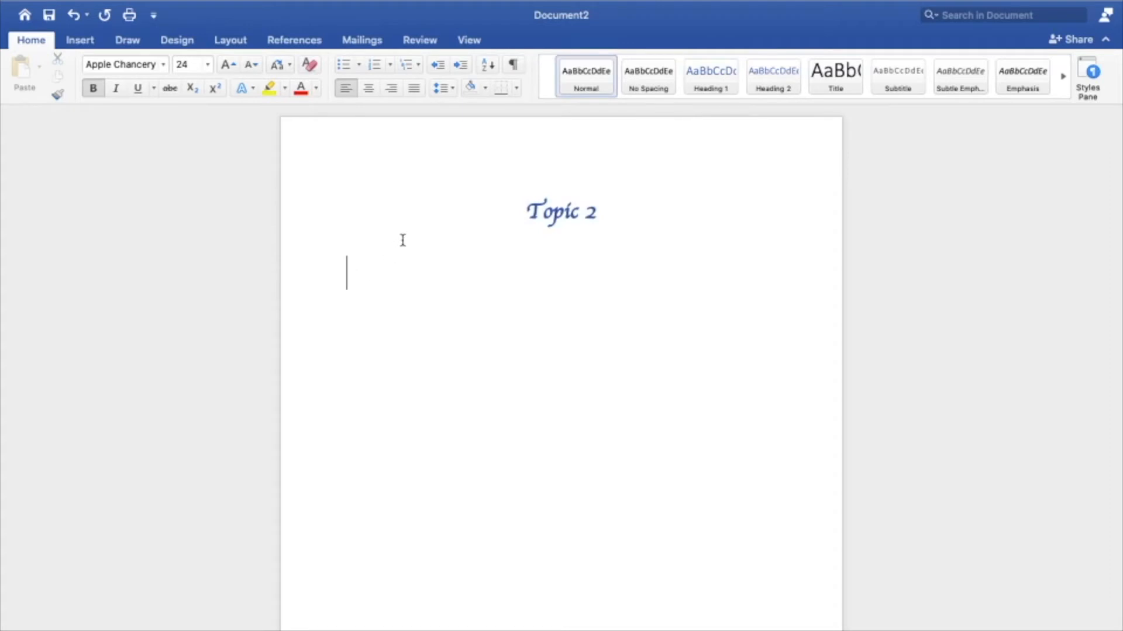
left_click(252, 70)
left_click(310, 65)
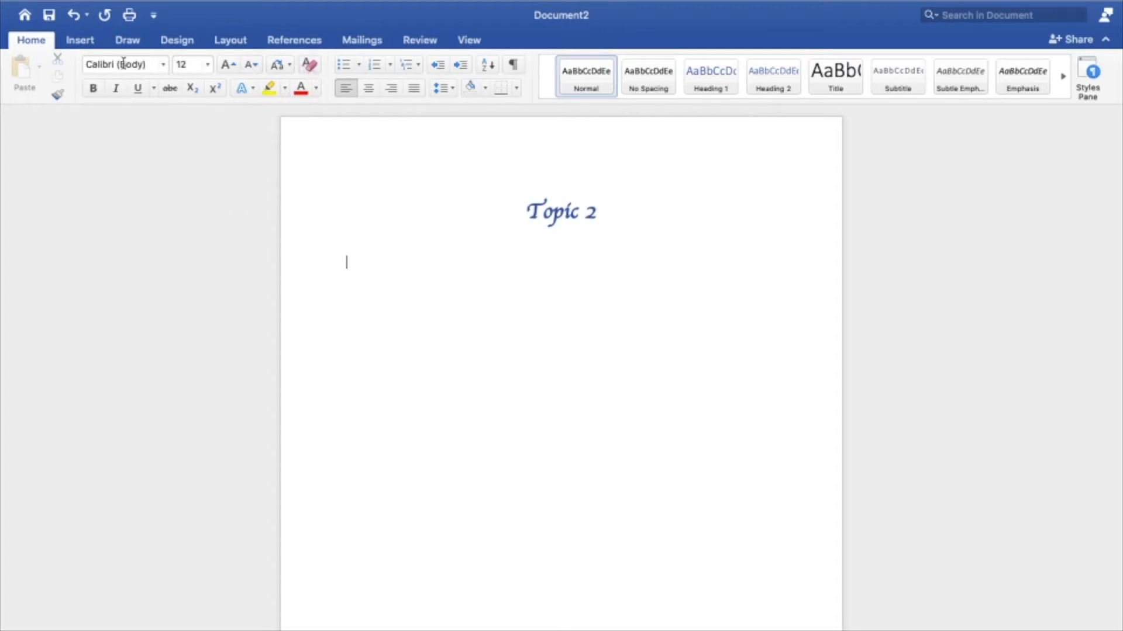
Step: Generate sample body text below the Topic 2 heading with the rand formula, using two sentences per paragraph
type("-")
type("rand(200,2")
key("Return")
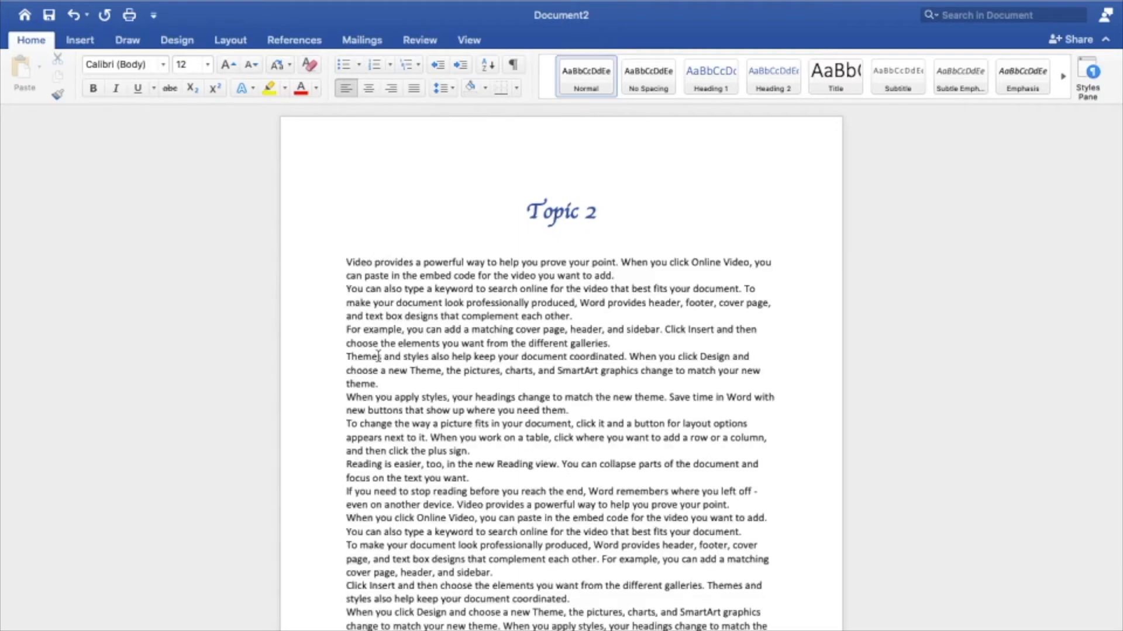
scroll(378, 356, "down", 7)
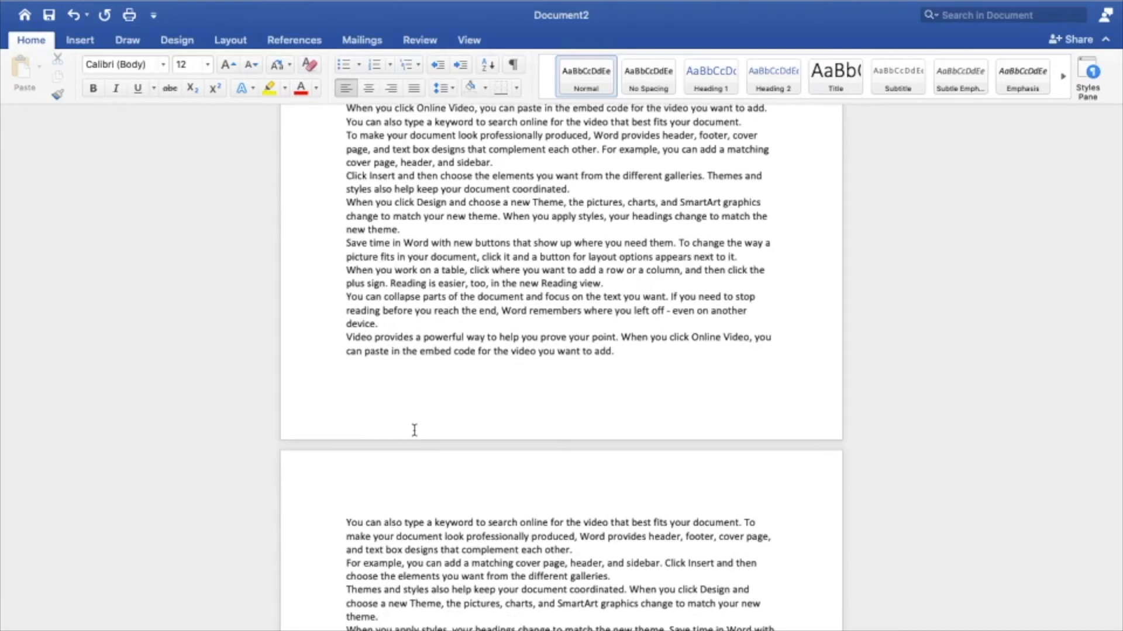
Step: Set the whole Topic 2 document to 1.5 line spacing, with 6 pt before and 0 pt after each paragraph
key("super+a")
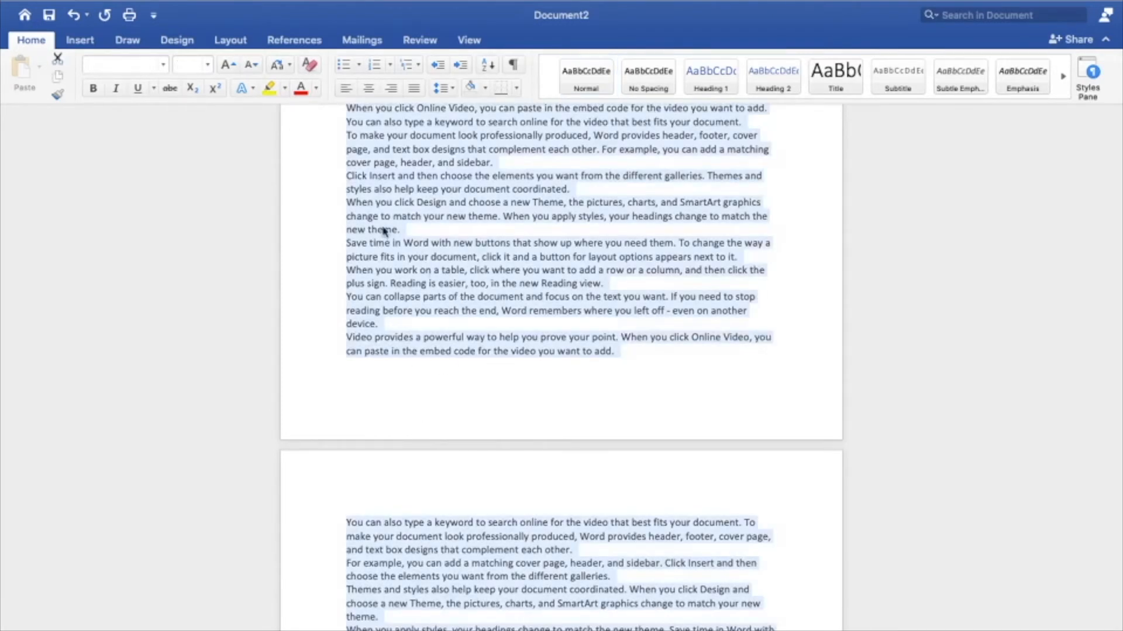
left_click(442, 87)
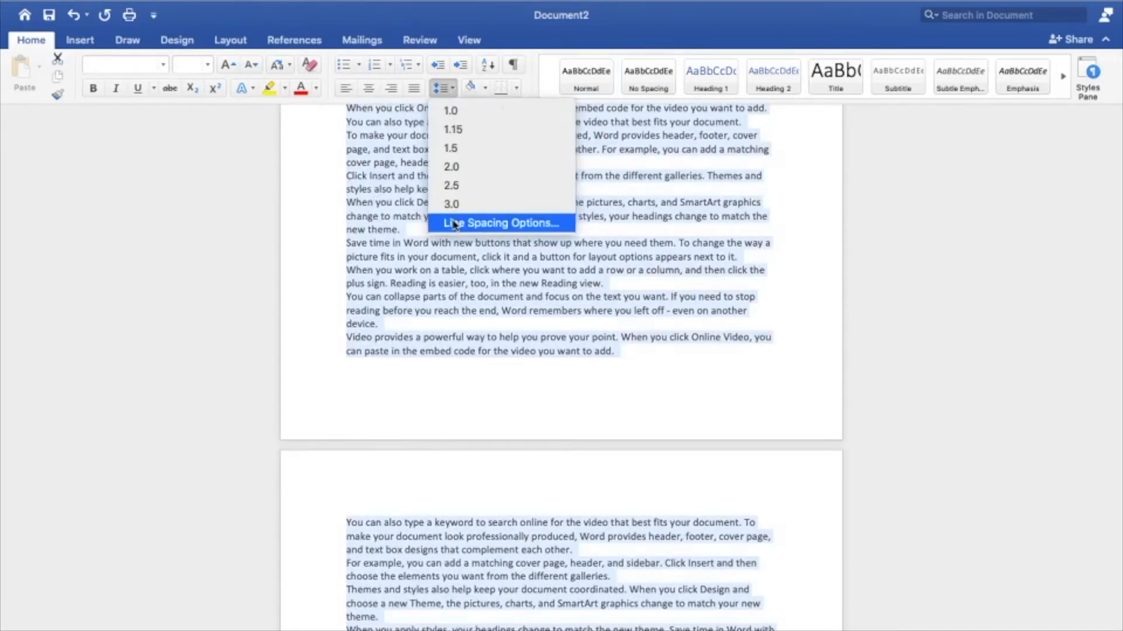
left_click(454, 223)
left_click(617, 365)
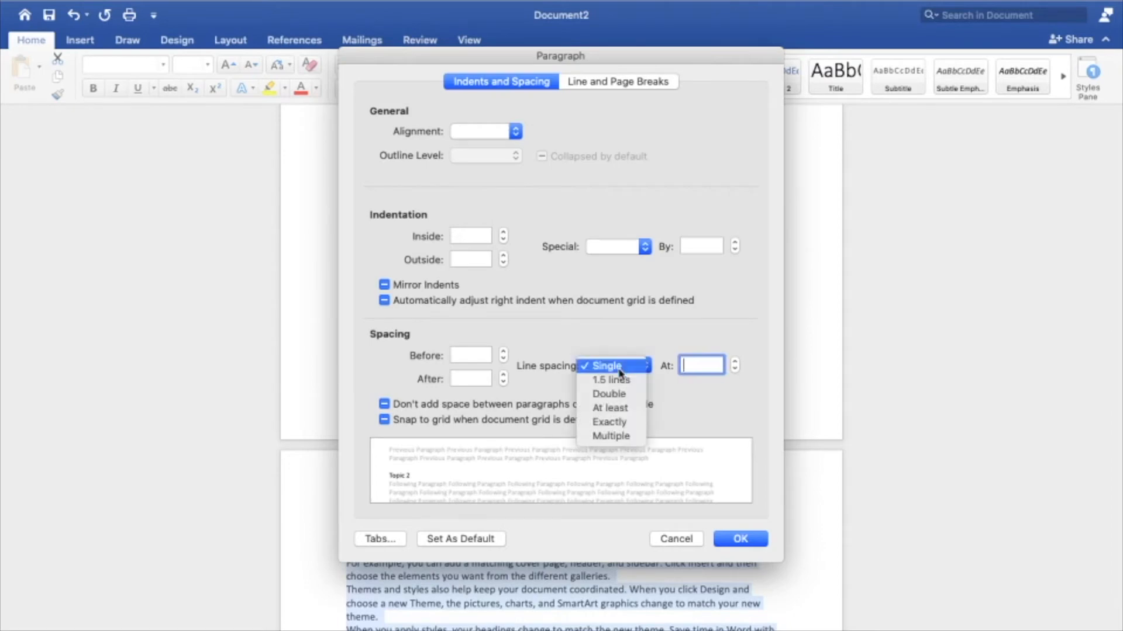
left_click(619, 380)
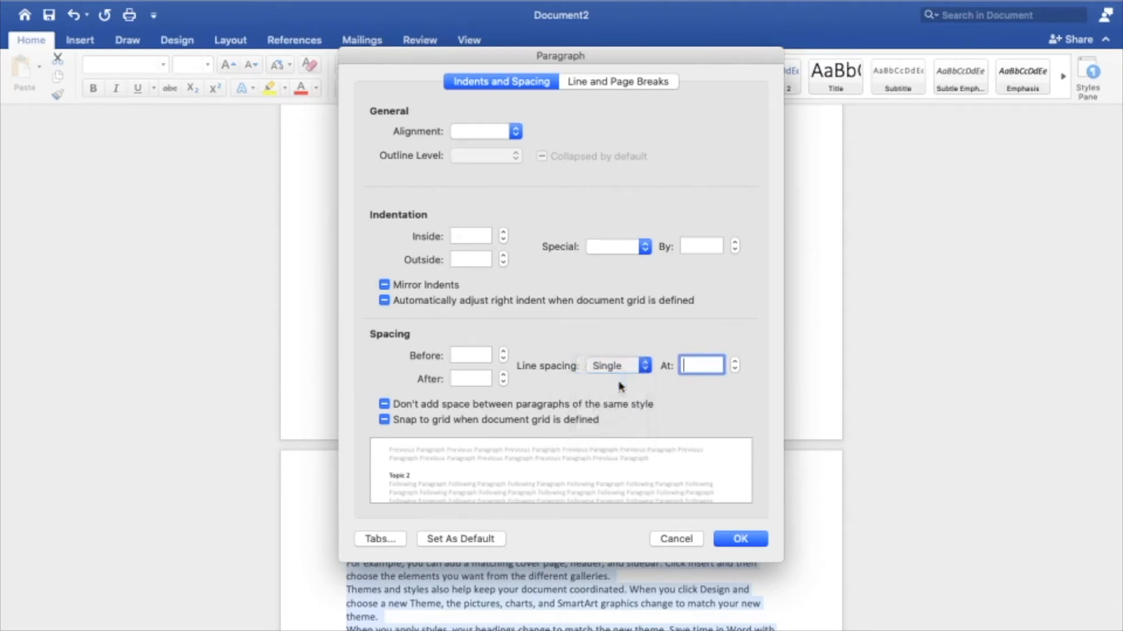
left_click(503, 352)
left_click(504, 353)
left_click(502, 376)
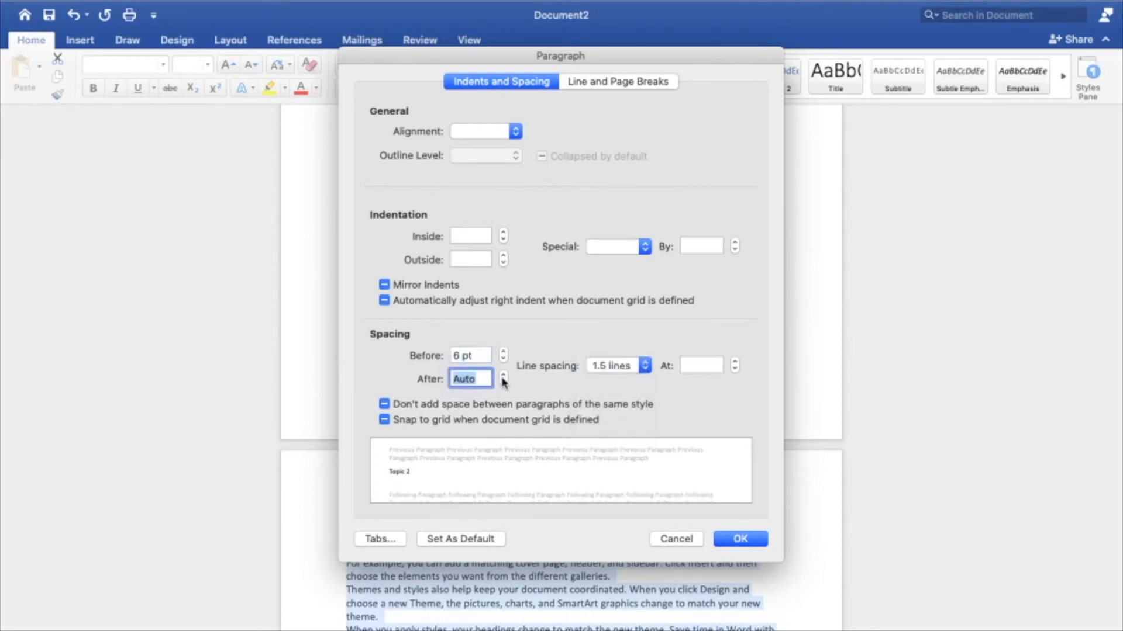
left_click(502, 375)
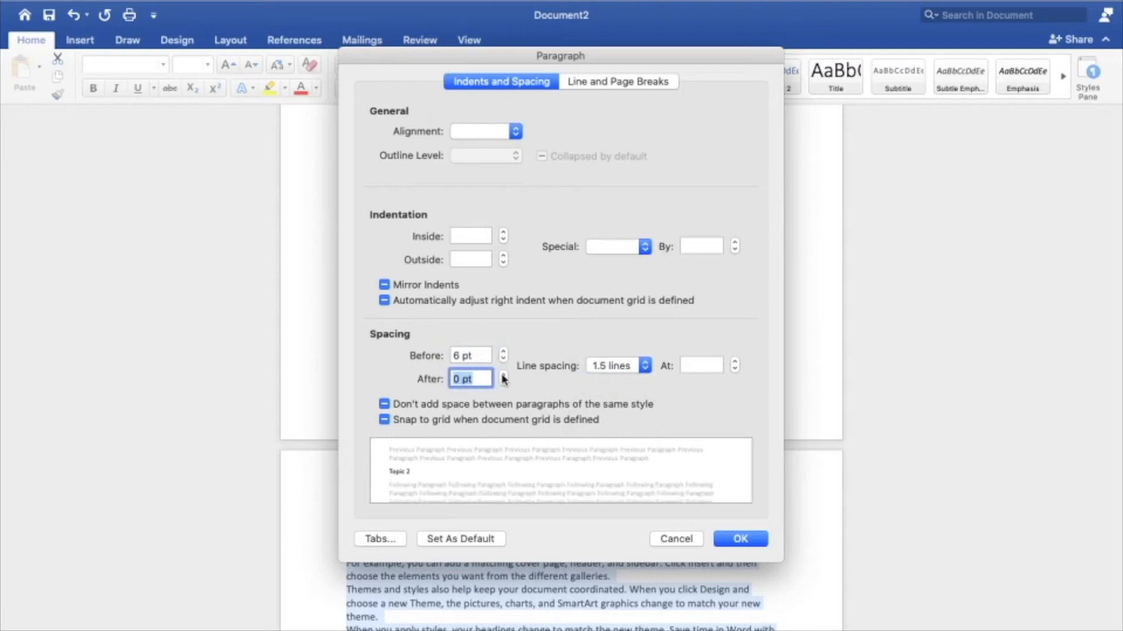
left_click(740, 538)
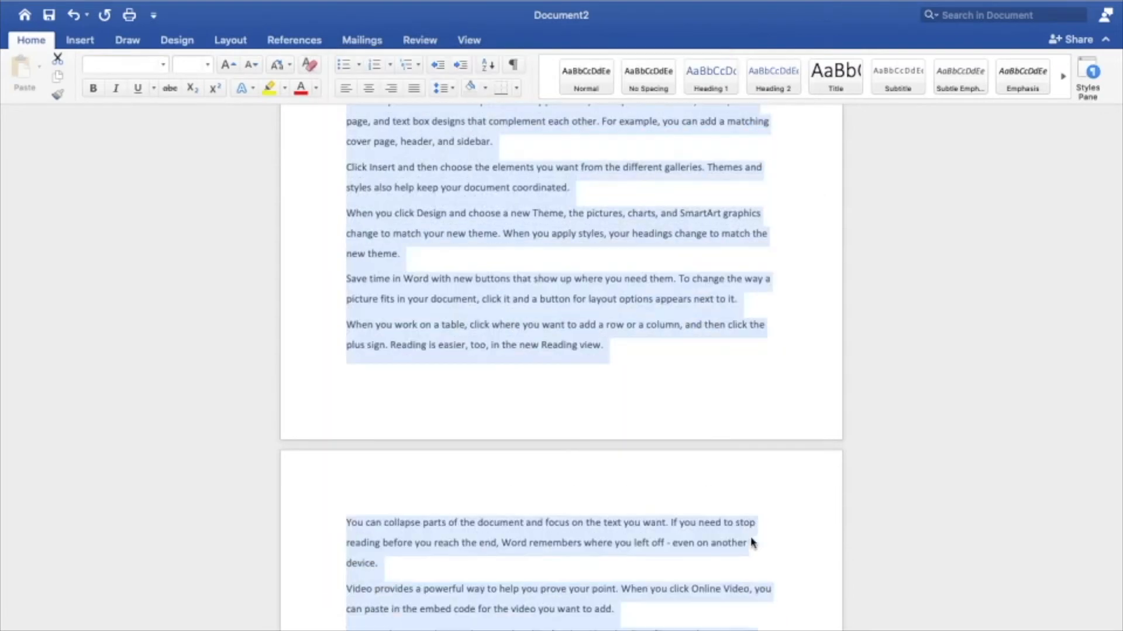
Step: Remove the empty space between the Topic 2 heading and the first body paragraph
scroll(750, 404, "down", 3)
left_click_drag(1117, 365, 1118, 111)
left_click(684, 268)
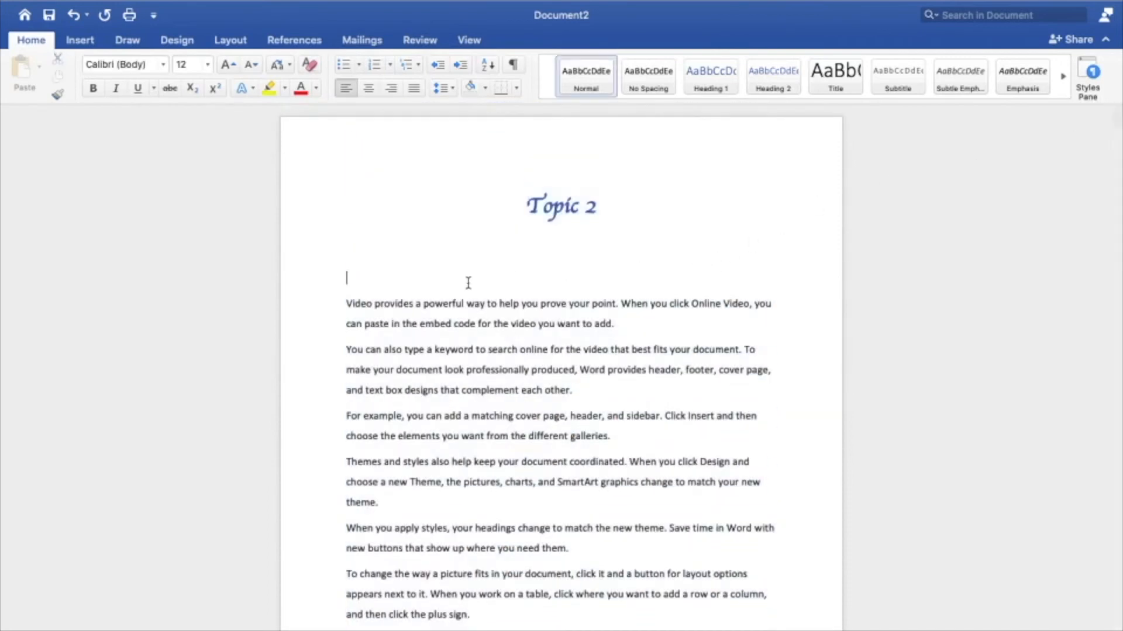
key("Delete")
key("BackSpace")
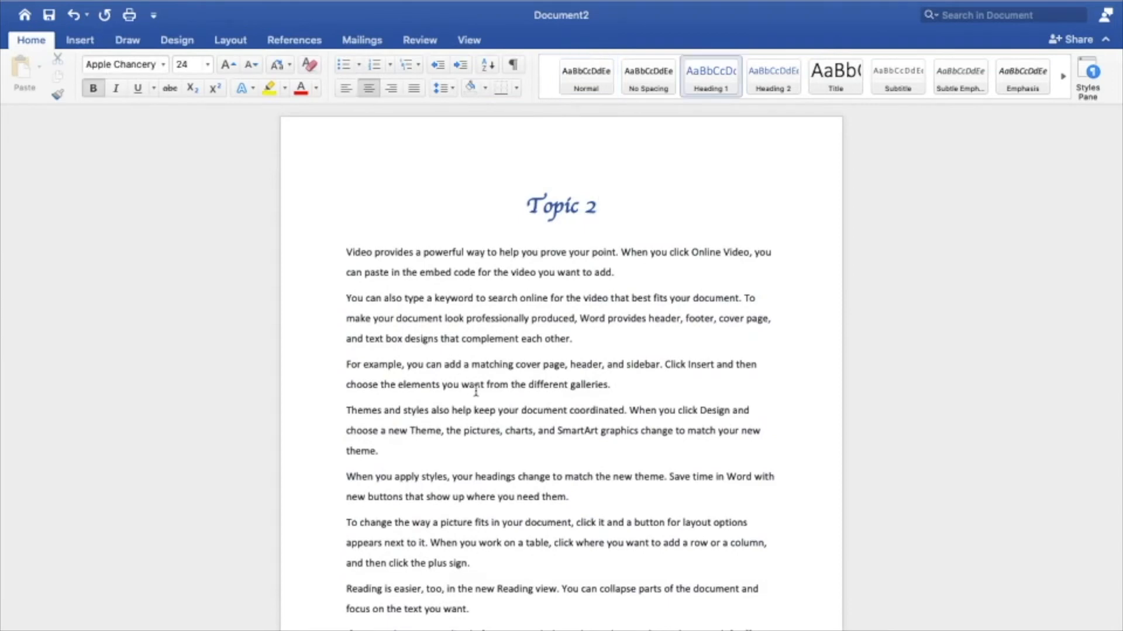
Step: Save the document as Topic 2.docx in the yt ms word tutorials folder
scroll(475, 388, "down", 3)
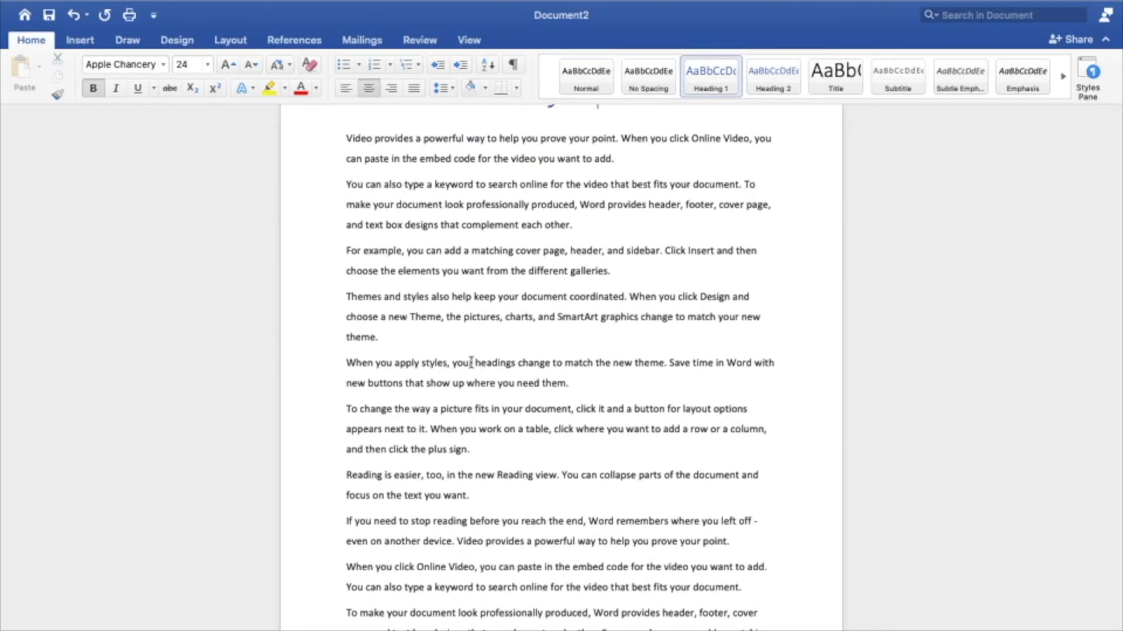
scroll(470, 364, "down", 3)
scroll(258, 444, "up", 2)
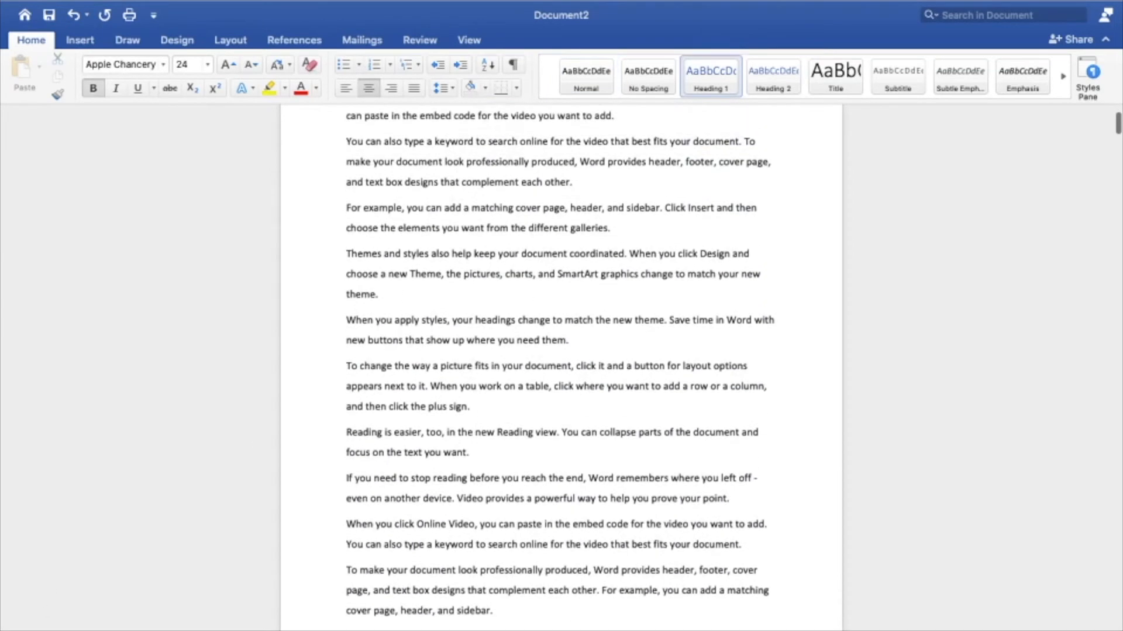
left_click(415, 453)
key("super+s")
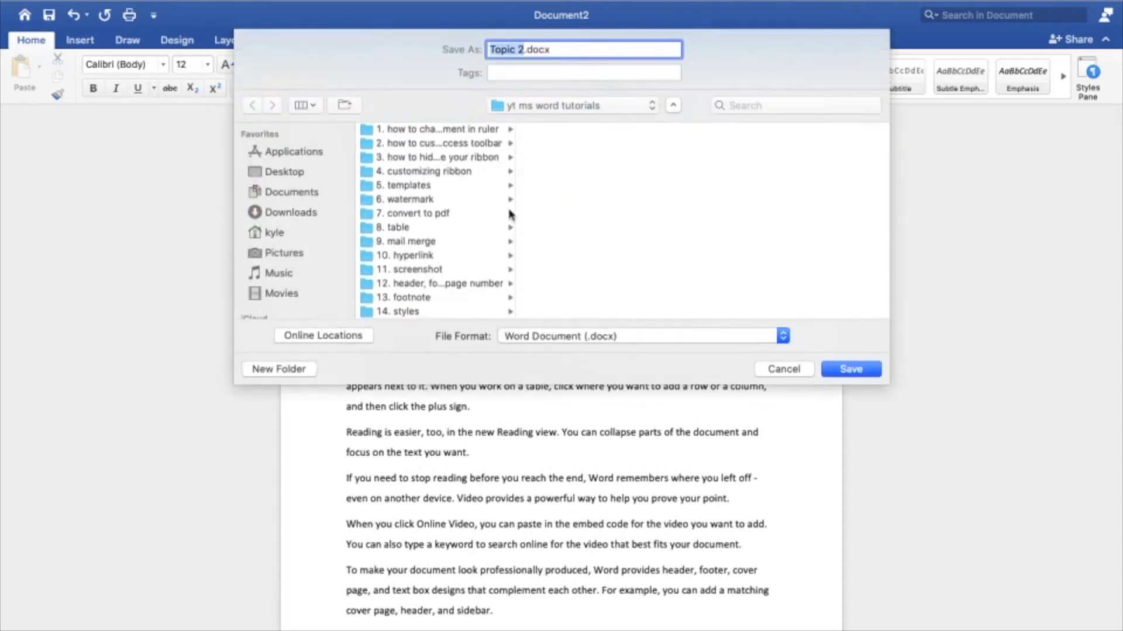
left_click(850, 374)
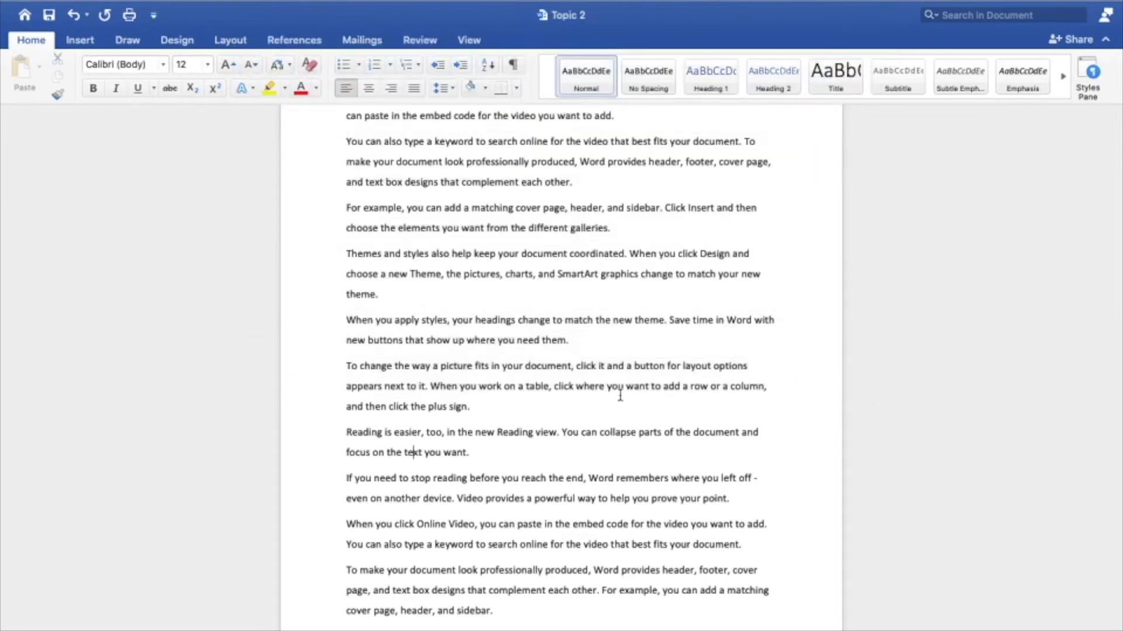
Step: Create a new blank document, enter the title "Topic 3" and apply the Heading 1 style to it
key("super+n")
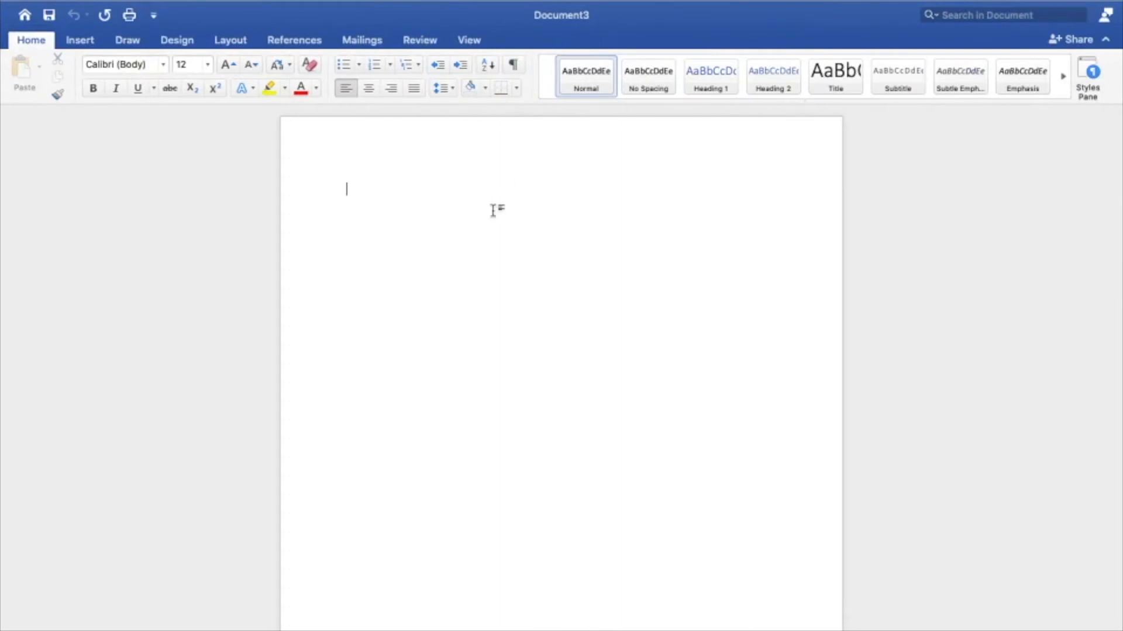
type("Topic 3")
key("super+shift+Left")
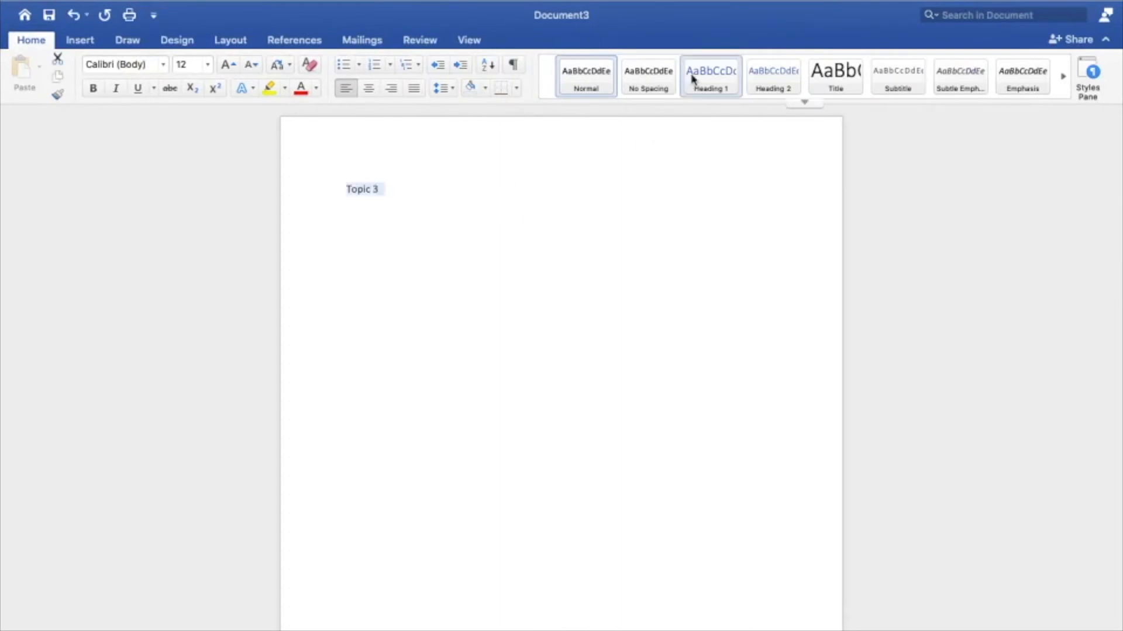
left_click(701, 87)
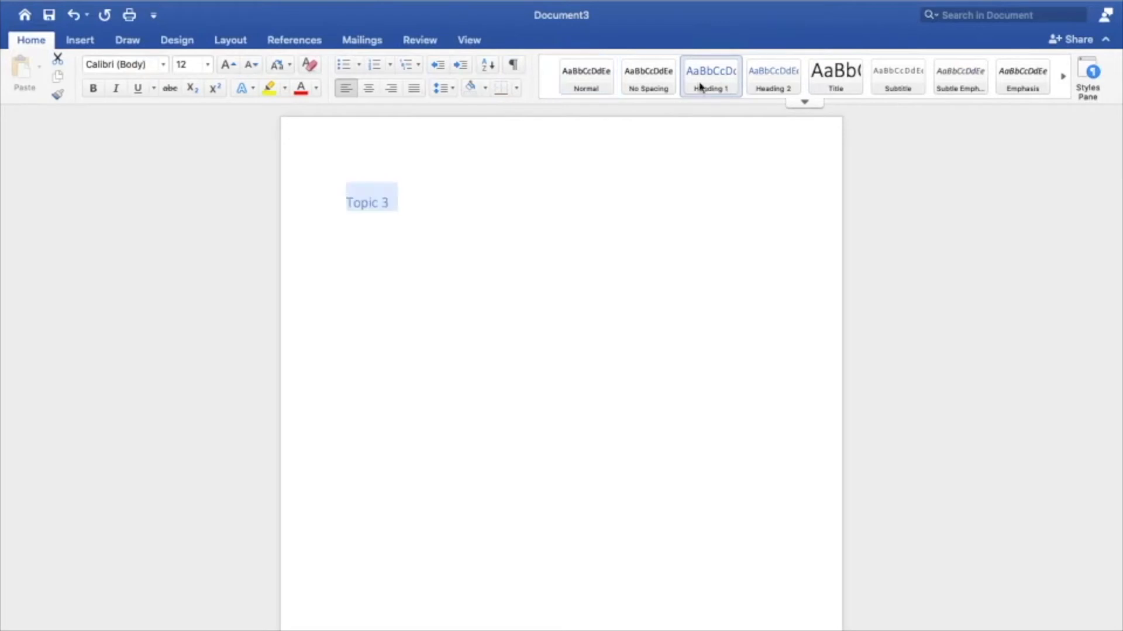
Step: Format the Topic 3 heading in bold Apple Chancery at 24 pt and center it
left_click(166, 67)
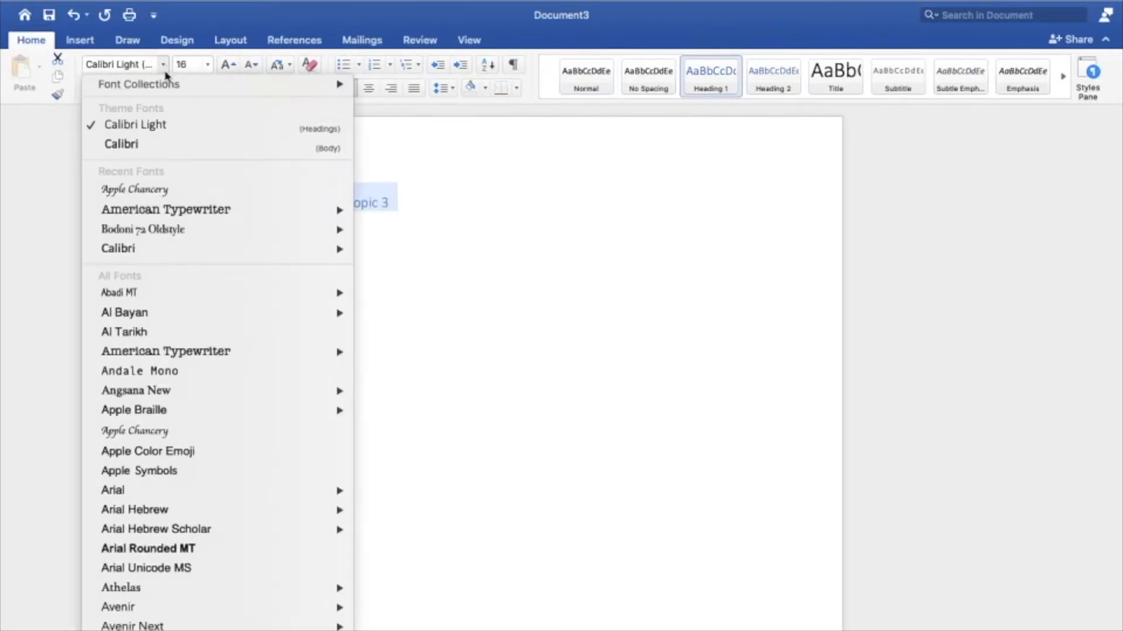
left_click(171, 189)
left_click(228, 64)
left_click(229, 64)
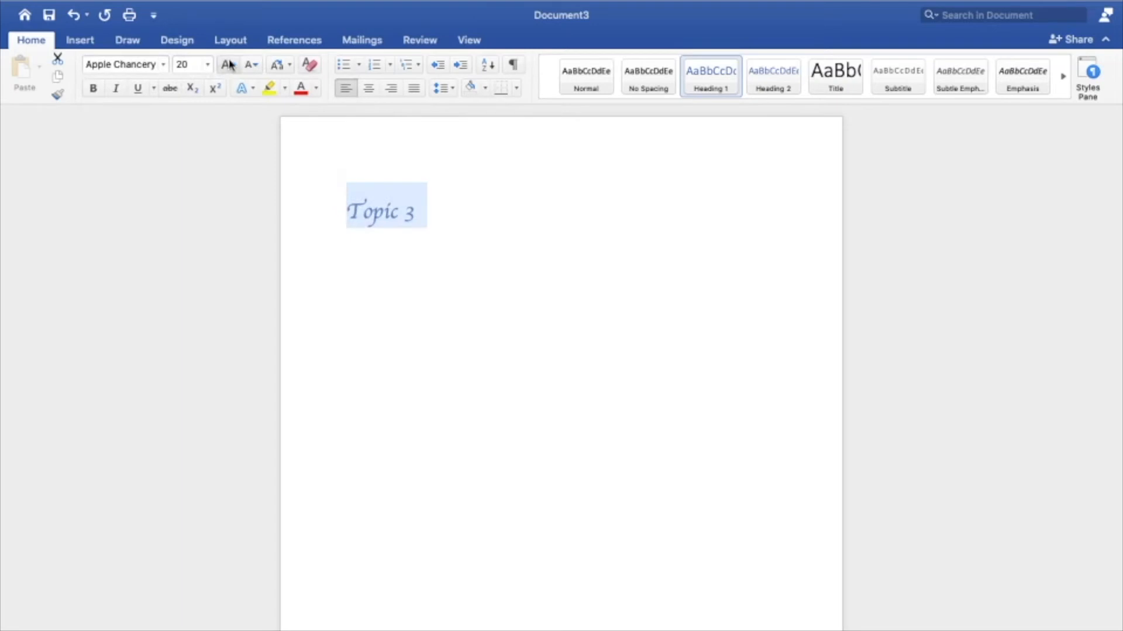
left_click(369, 88)
left_click(93, 88)
Step: Clear the formatting of the line below the Topic 3 heading and generate rand sample text there with five sentences per paragraph
left_click(454, 296)
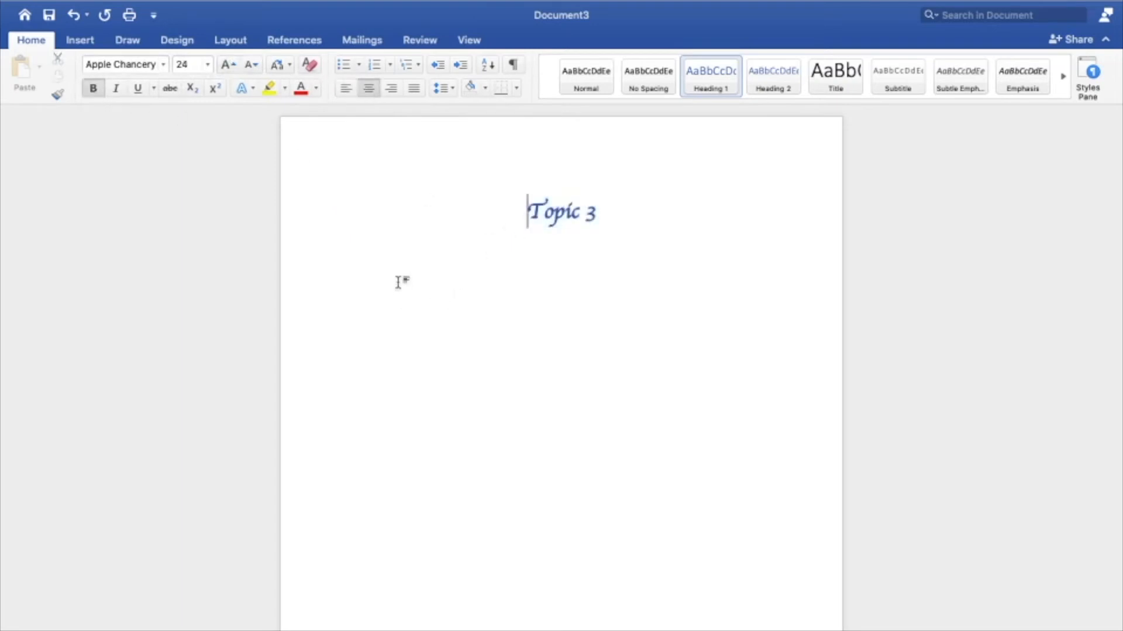
left_click(311, 65)
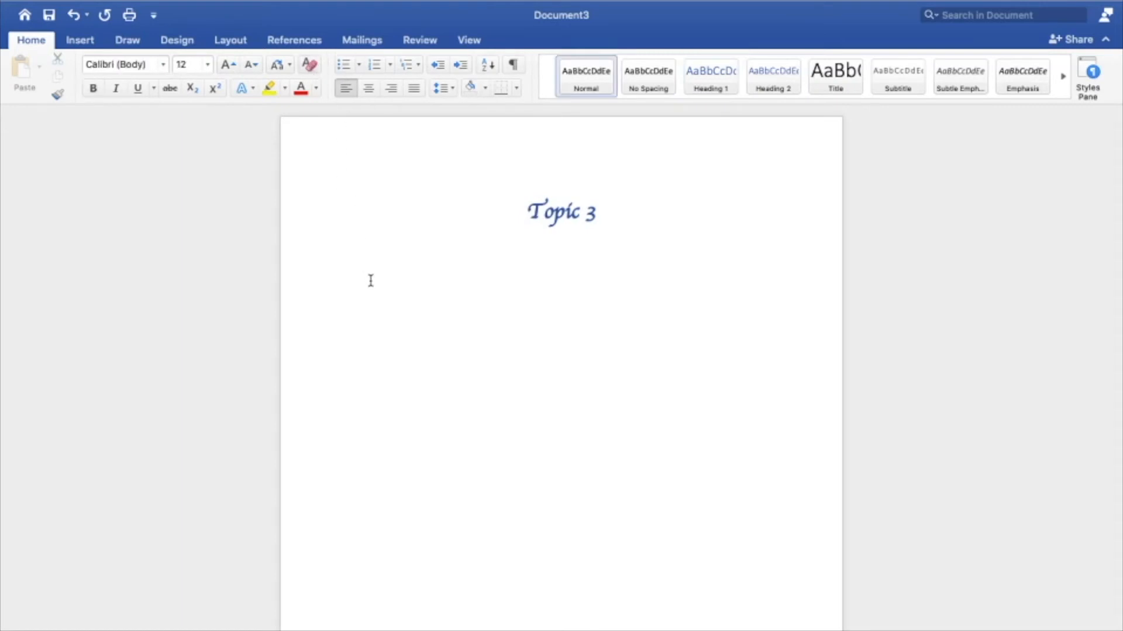
type("m")
scroll(395, 301, "down", 3)
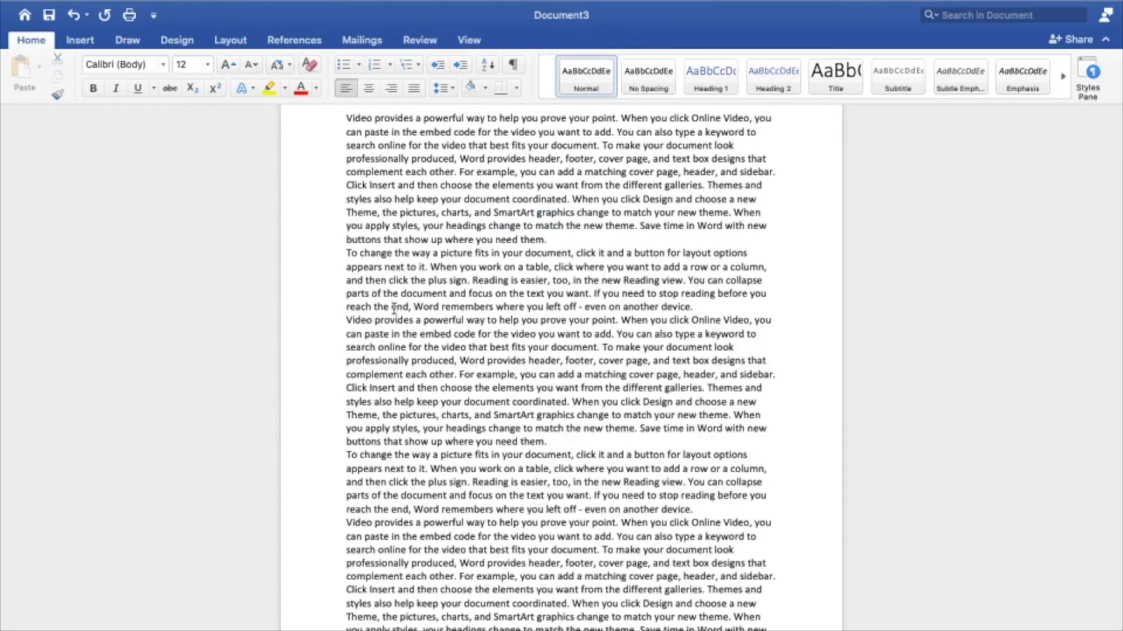
Step: Set the whole Topic 3 document to 1.5 line spacing, with 6 pt before and 6 pt after each paragraph
key("super+a")
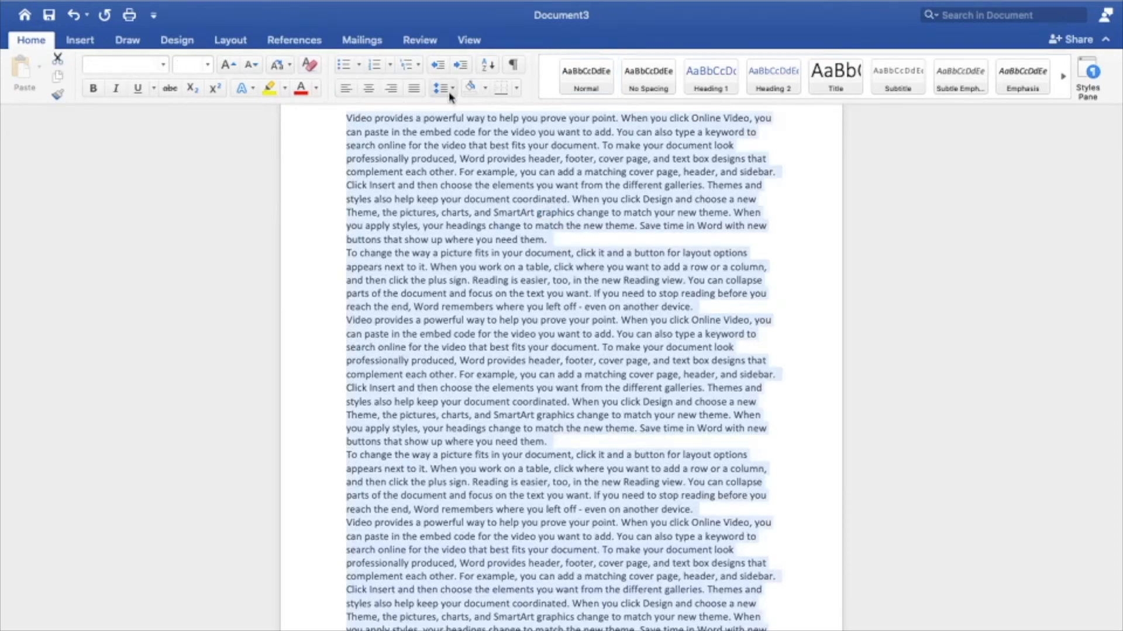
left_click(447, 89)
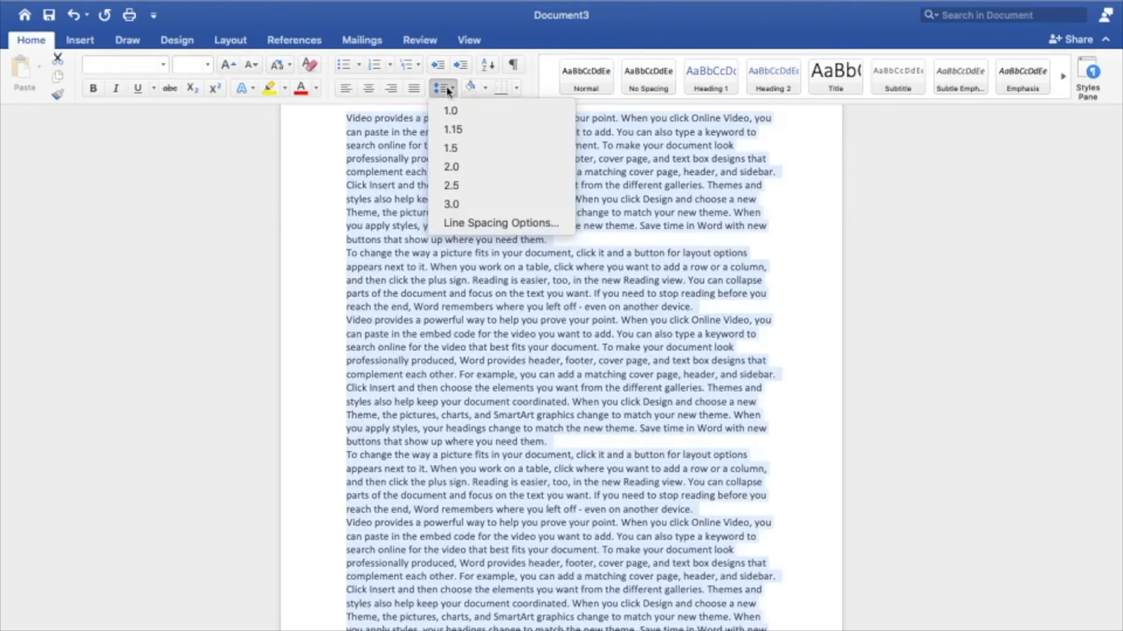
left_click(483, 228)
left_click(630, 366)
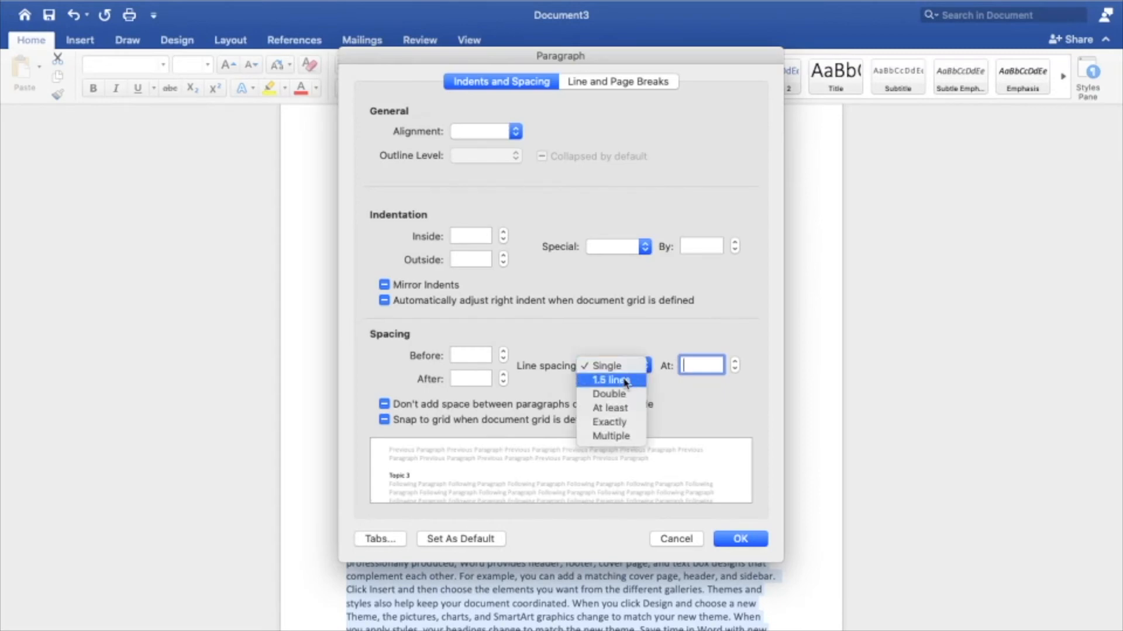
left_click(624, 381)
left_click(503, 352)
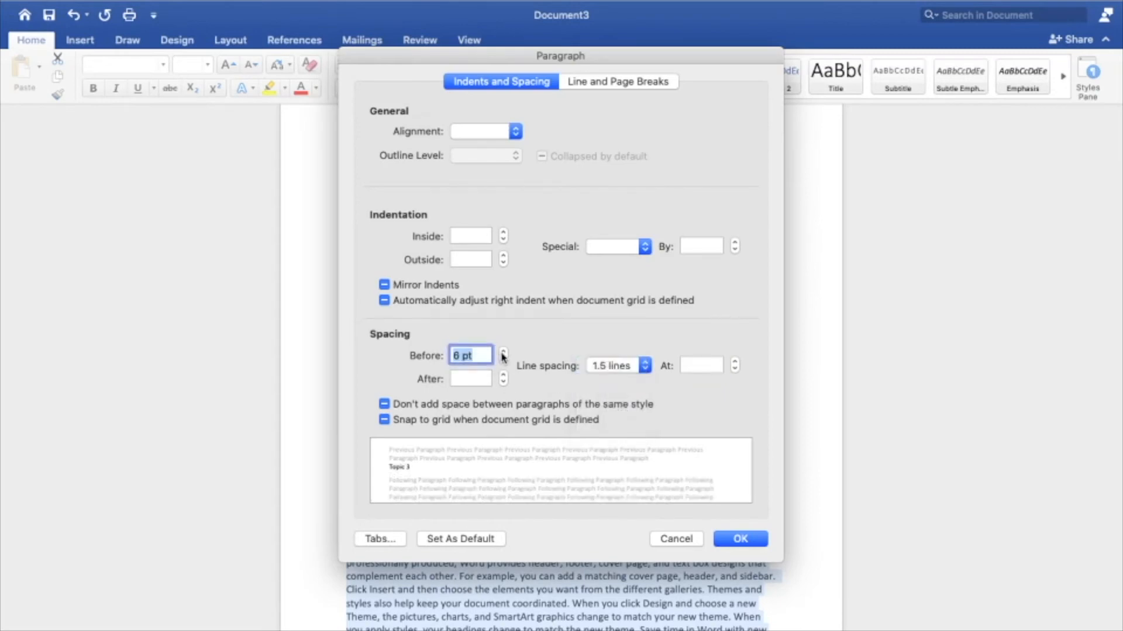
left_click(502, 377)
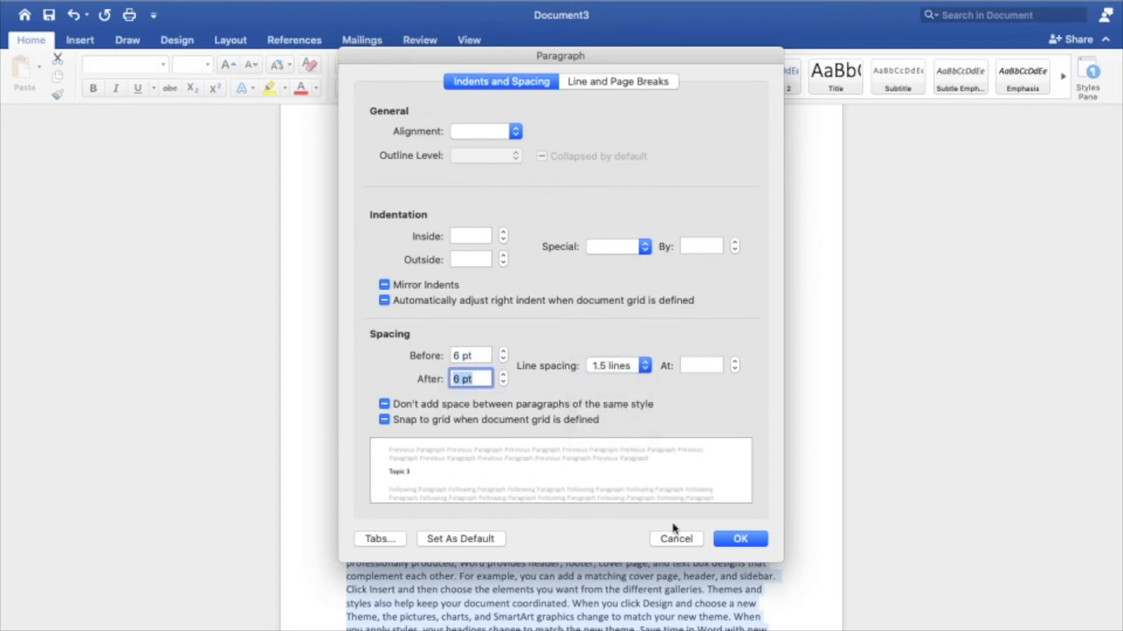
left_click(735, 543)
Step: Remove the empty lines between the Topic 3 heading and the first body paragraph, keeping the full heading text
scroll(689, 442, "down", 5)
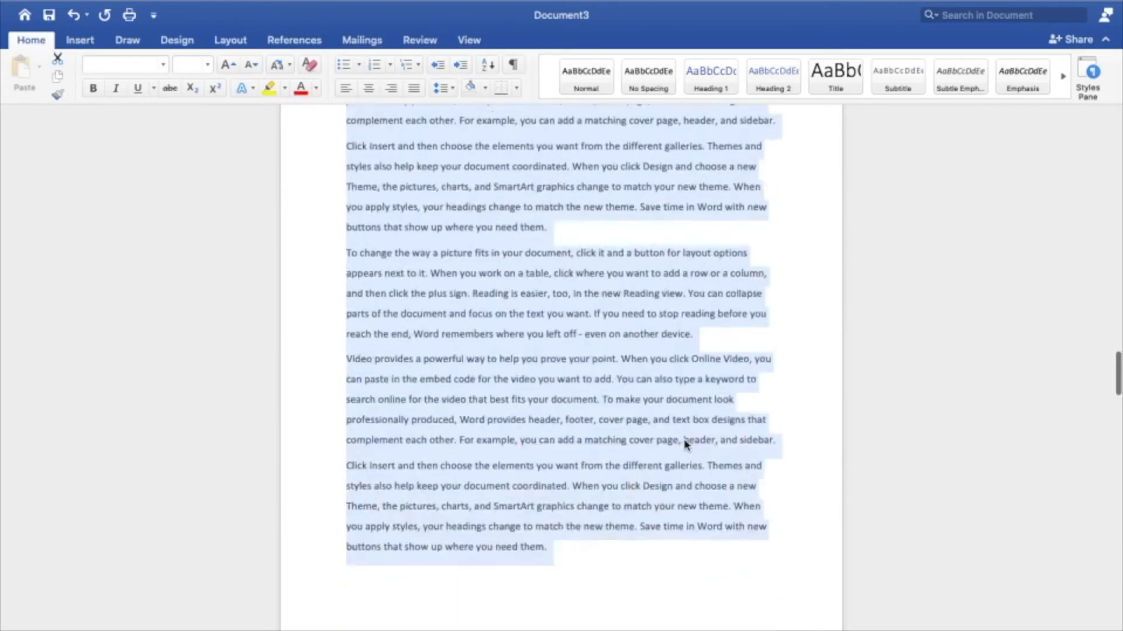
scroll(685, 446, "up", 5)
scroll(526, 416, "down", 2)
left_click(529, 411)
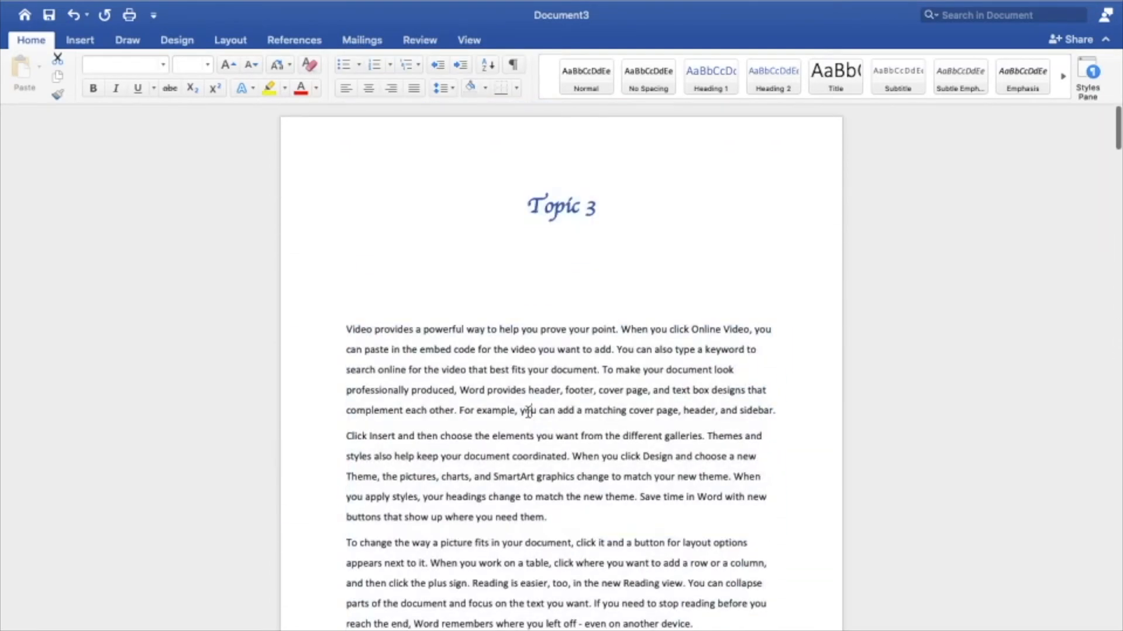
key("BackSpace")
key("BackSpace")
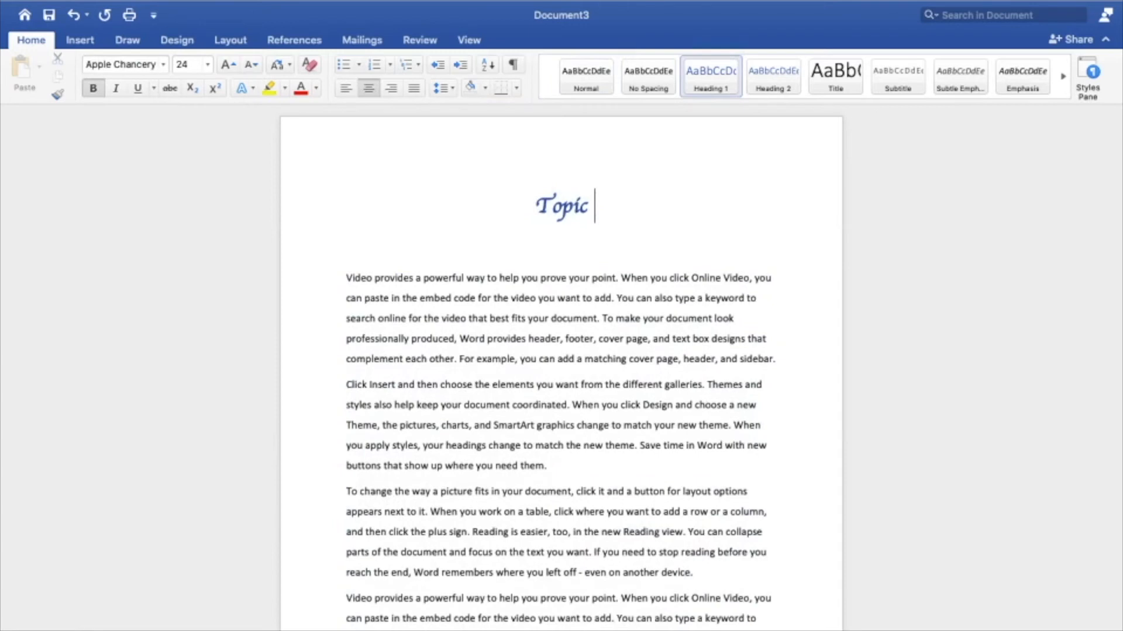
key("super+z")
key("Down")
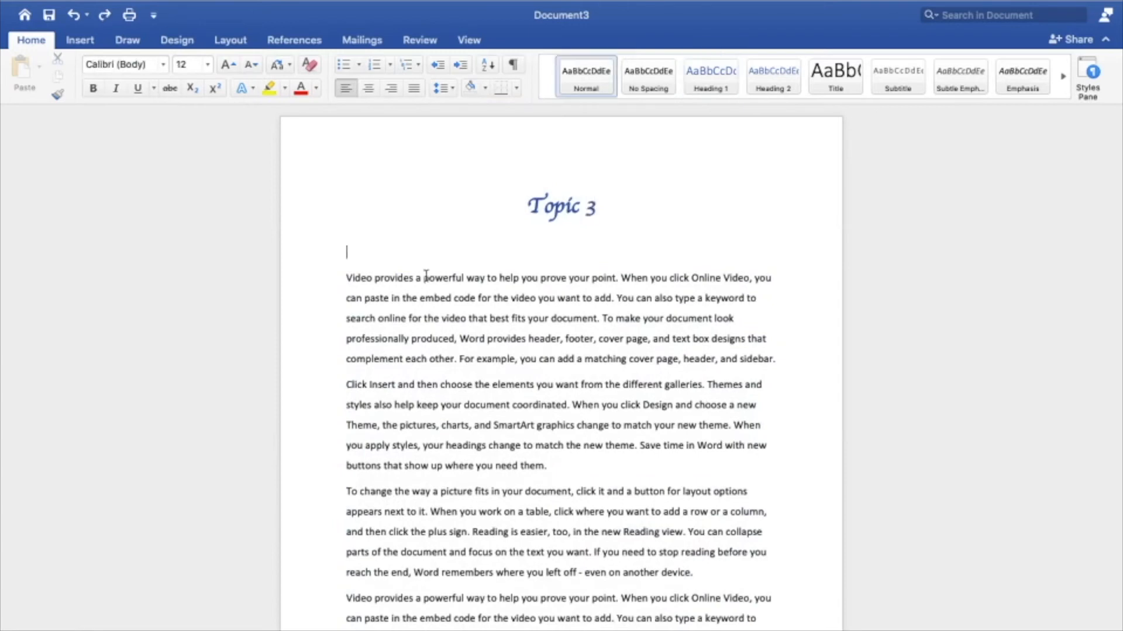
key("BackSpace")
Step: Examine the paragraphs of the Topic 3 body text, highlighting the second paragraph
scroll(383, 410, "down", 3)
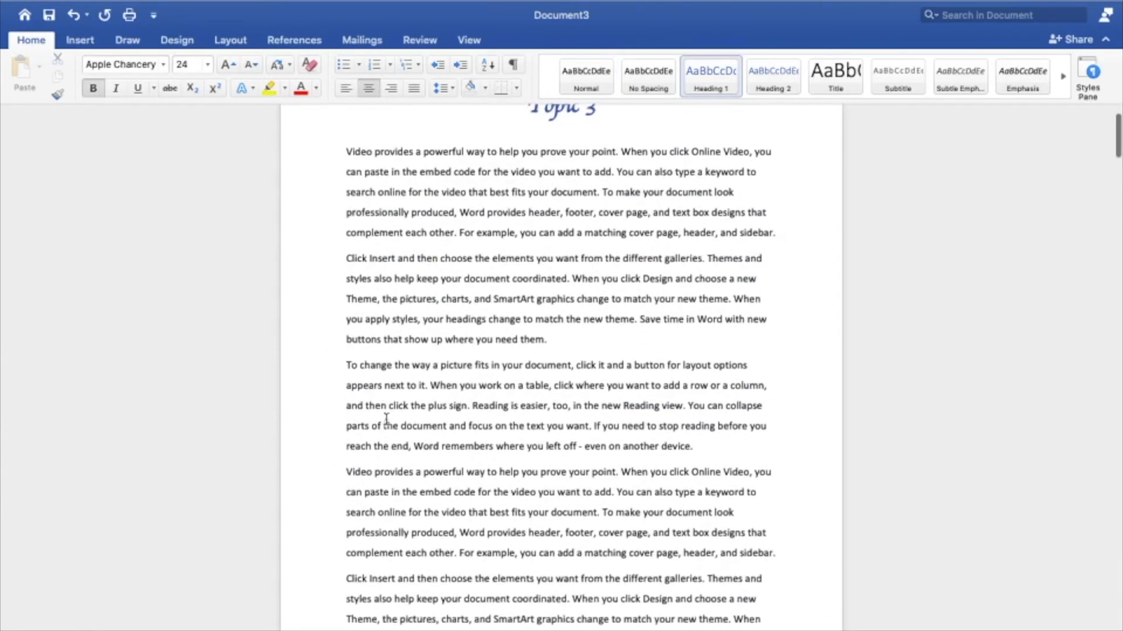
left_click(352, 147)
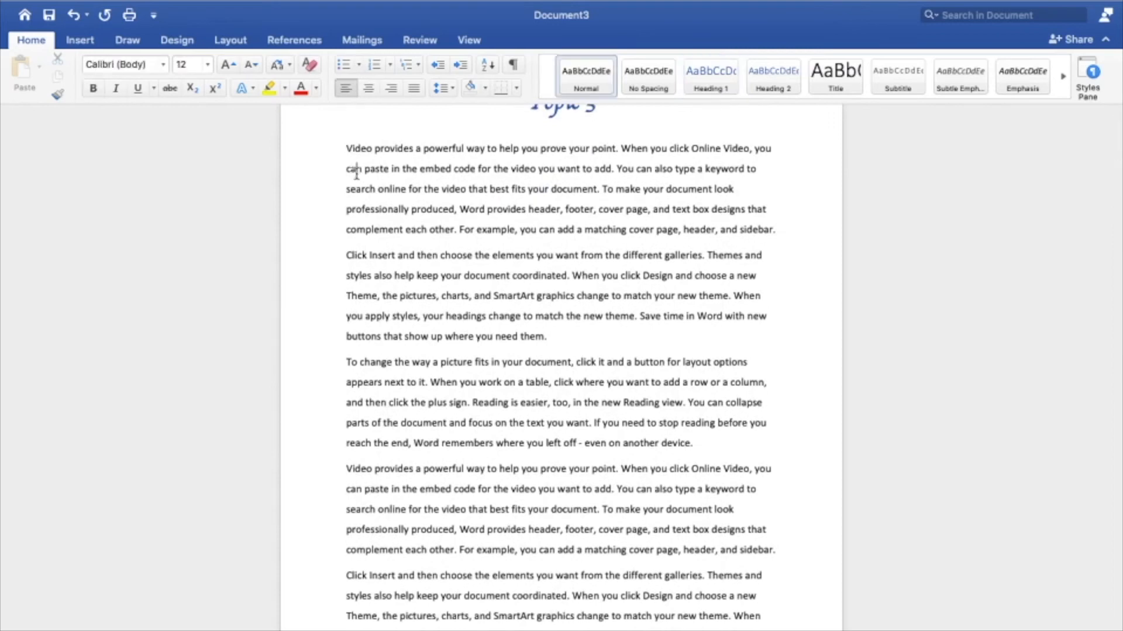
left_click(365, 229)
left_click_drag(340, 258, 576, 347)
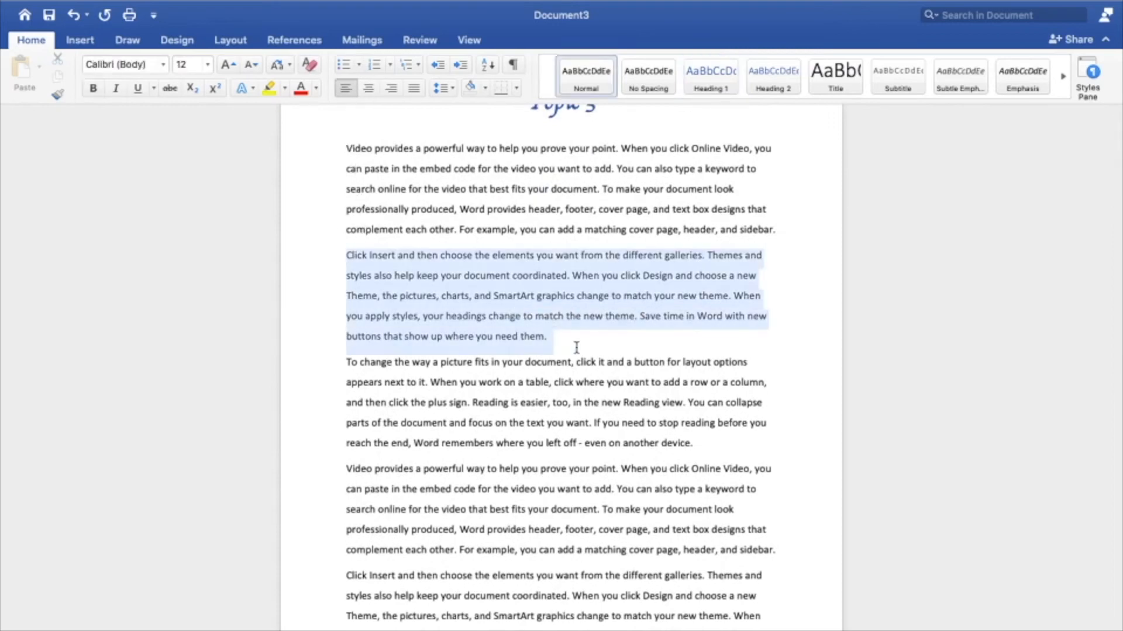
scroll(567, 445, "down", 8)
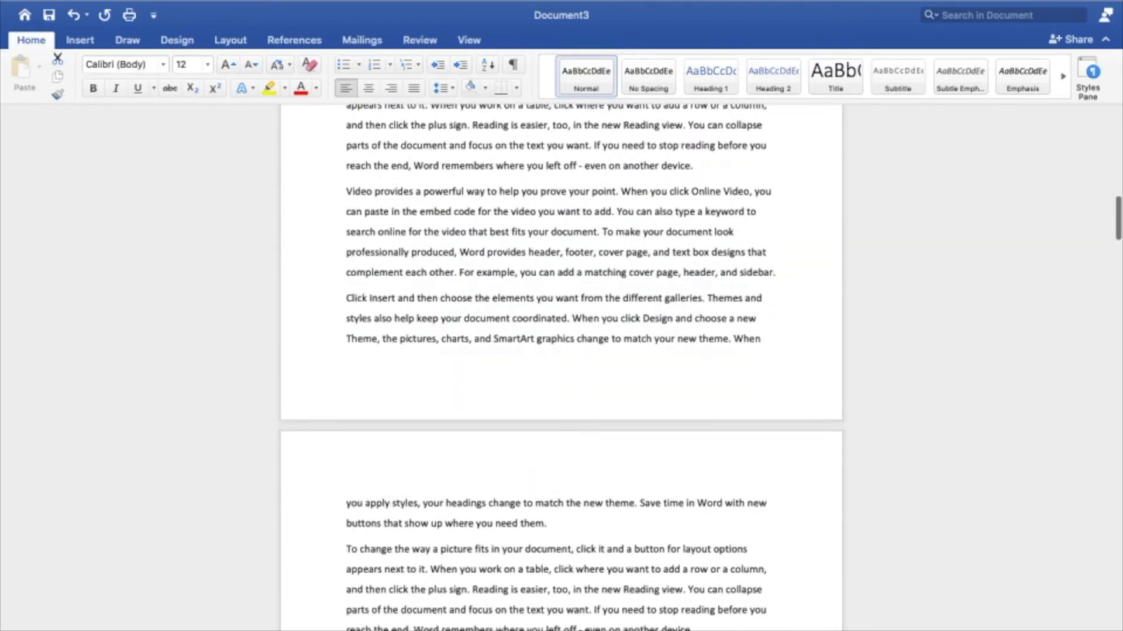
scroll(500, 463, "up", 10)
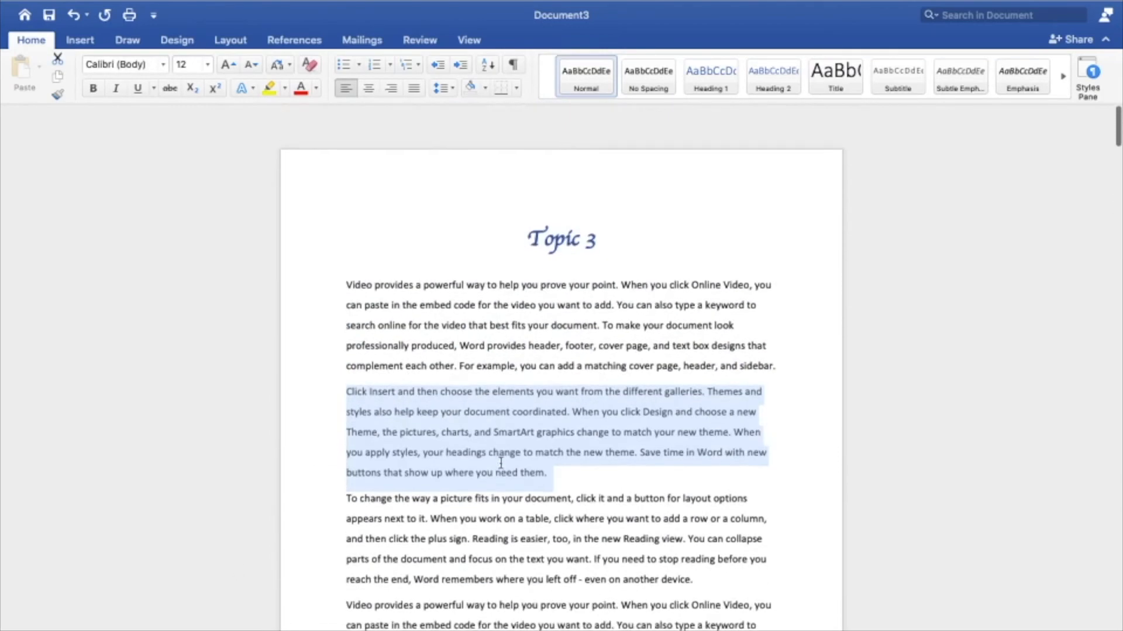
Step: Save the document as Topic 3.docx in the yt ms word tutorials folder and create a new blank document
key("super+s")
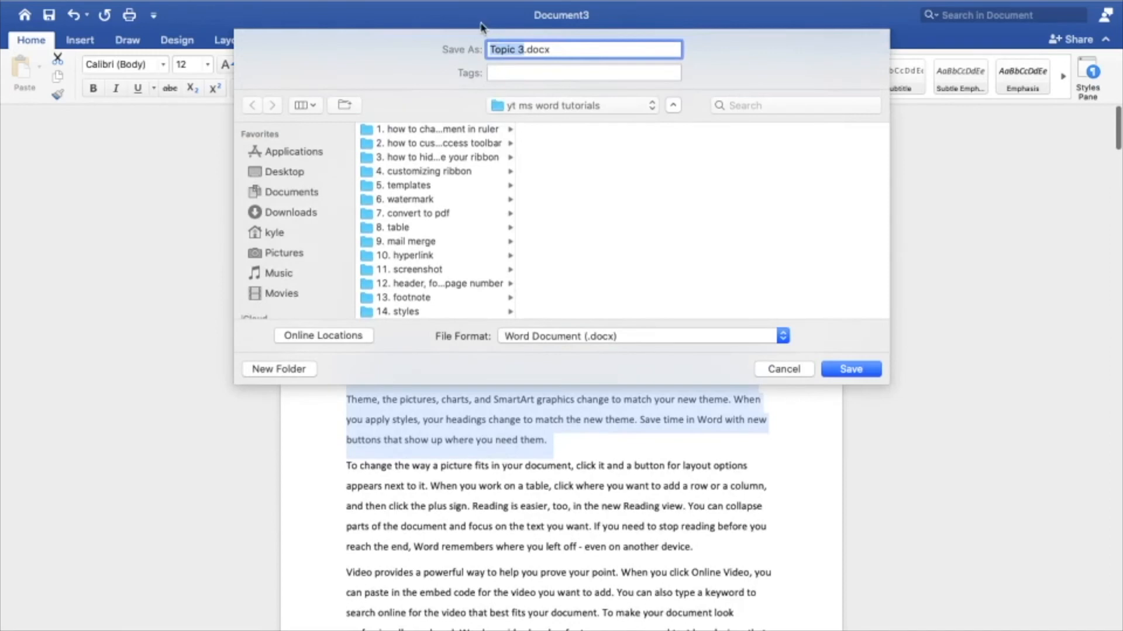
left_click(854, 368)
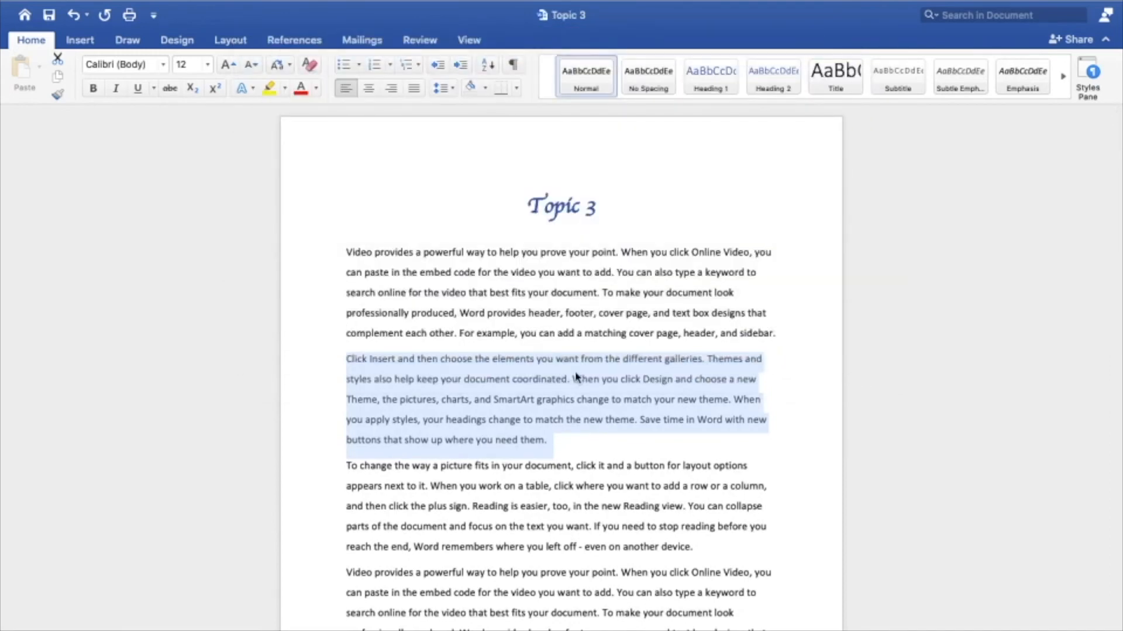
key("super+n")
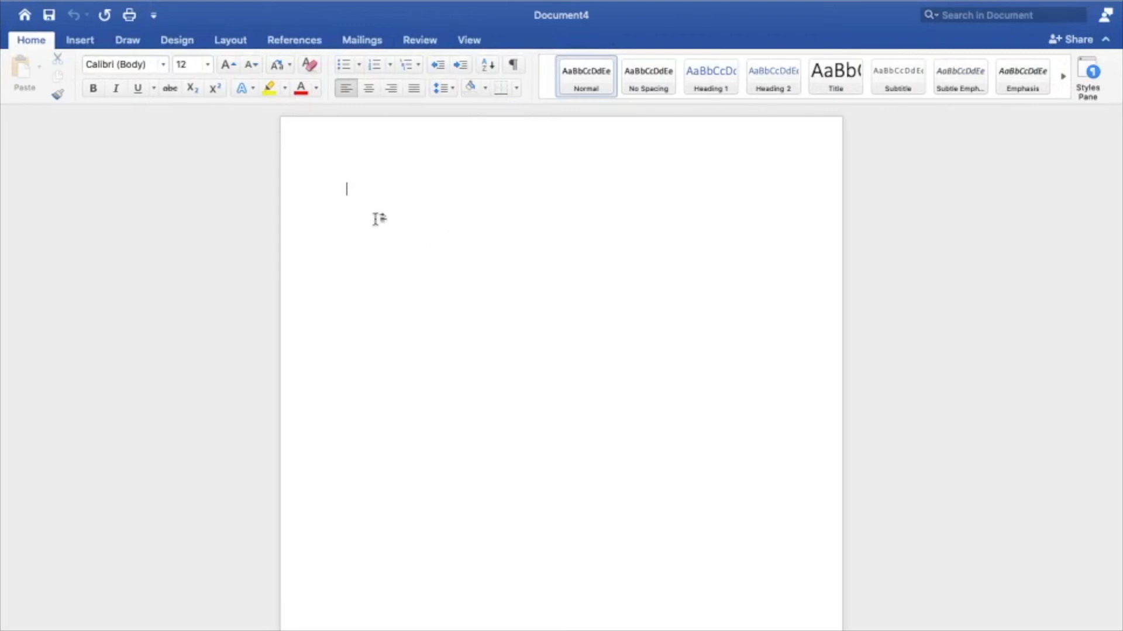
Step: Insert the text of Topic 1.docx from the yt ms word tutorials folder on the Desktop into the blank document
left_click(80, 41)
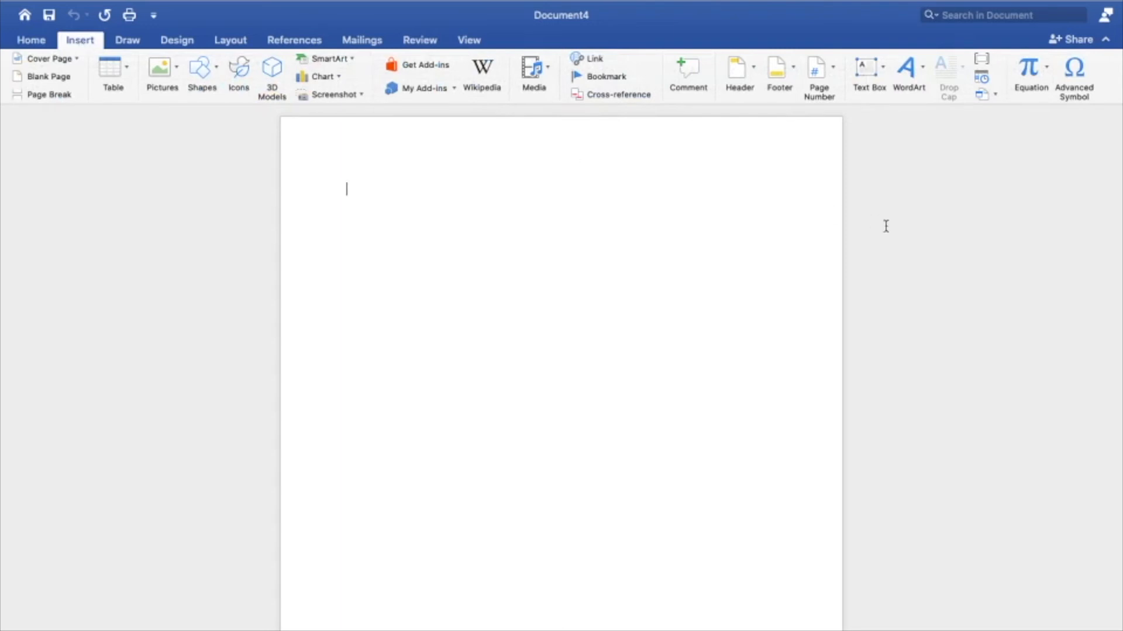
left_click(994, 97)
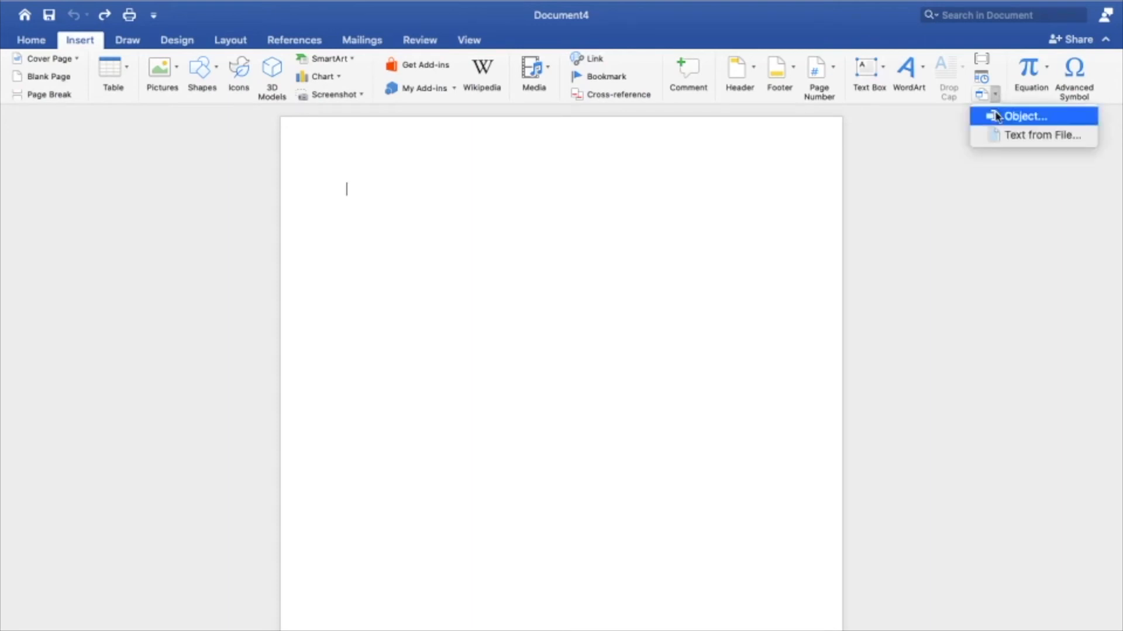
left_click(1006, 136)
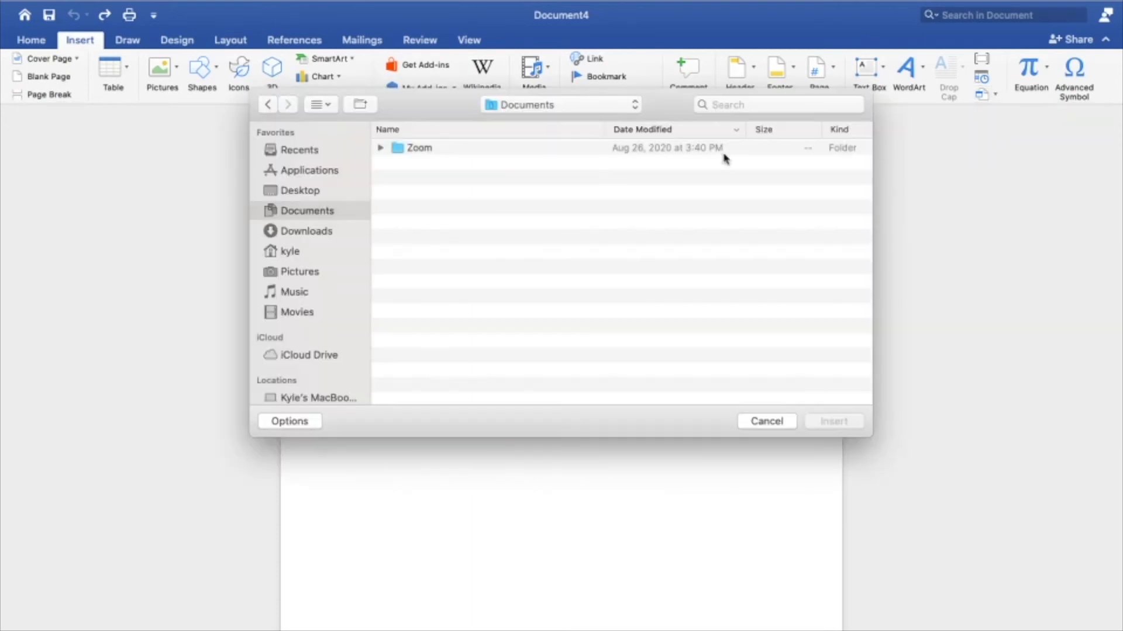
left_click(283, 192)
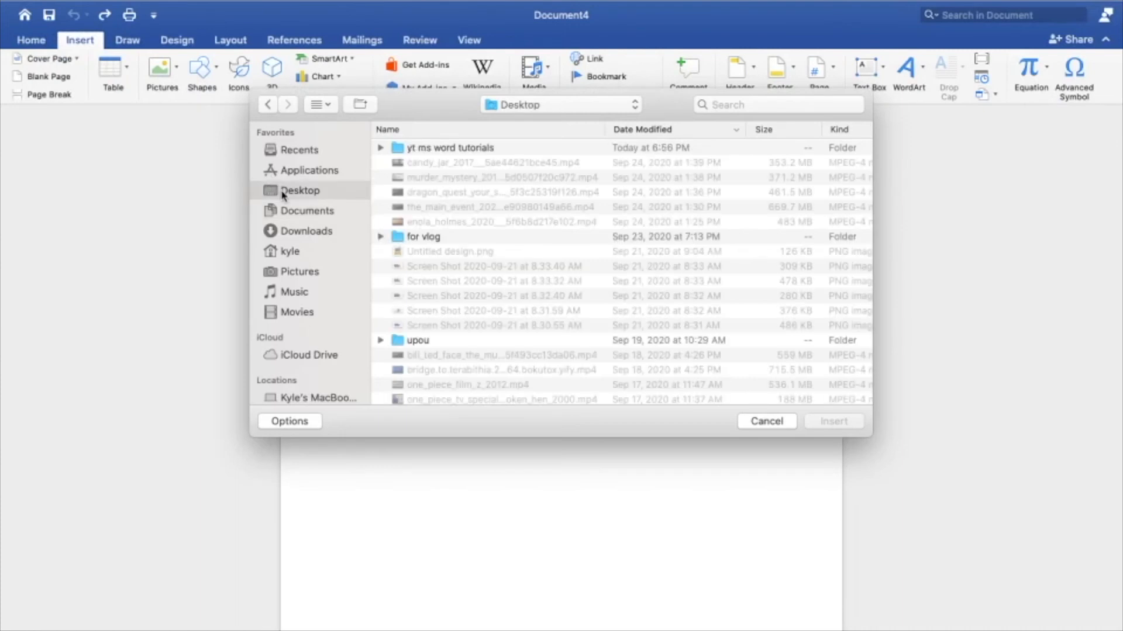
left_click(436, 149)
double_click(435, 149)
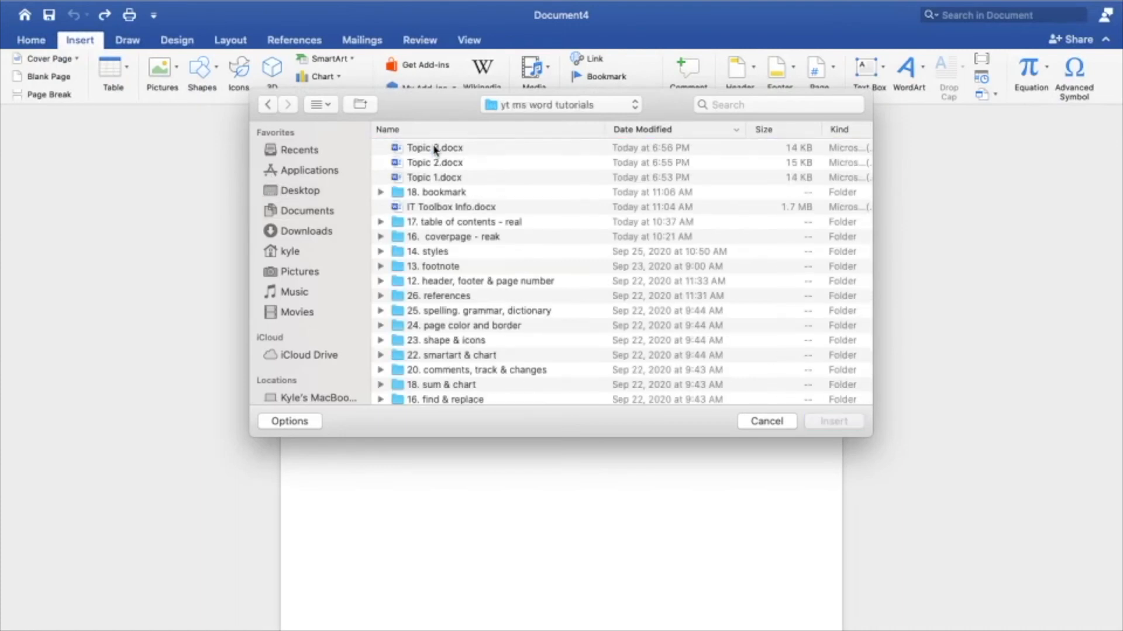
left_click(436, 177)
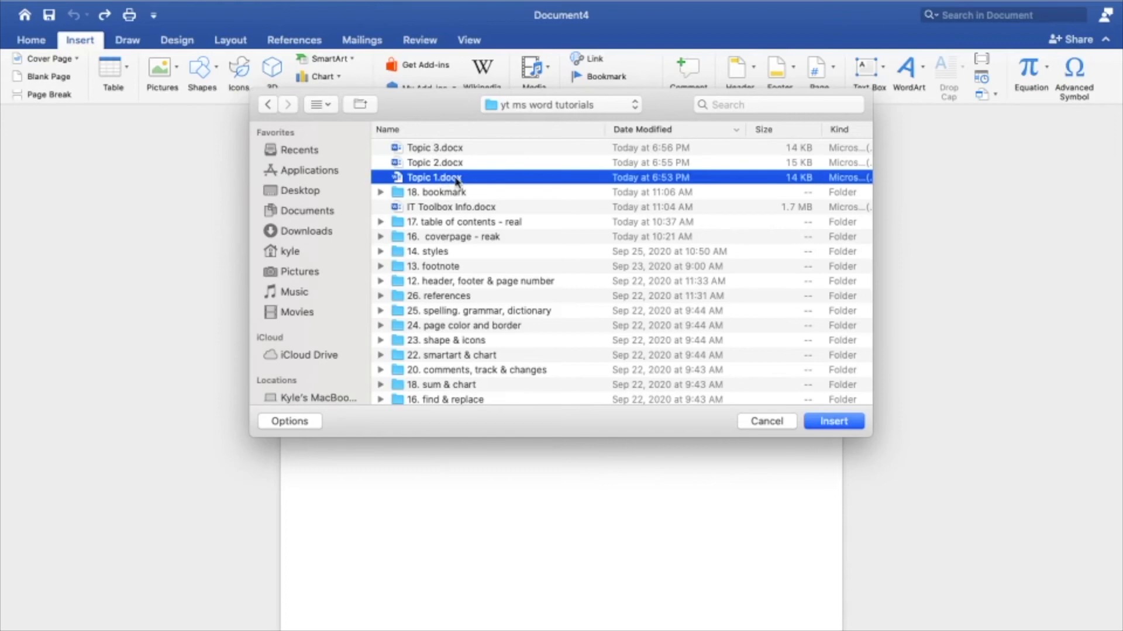
left_click(454, 166)
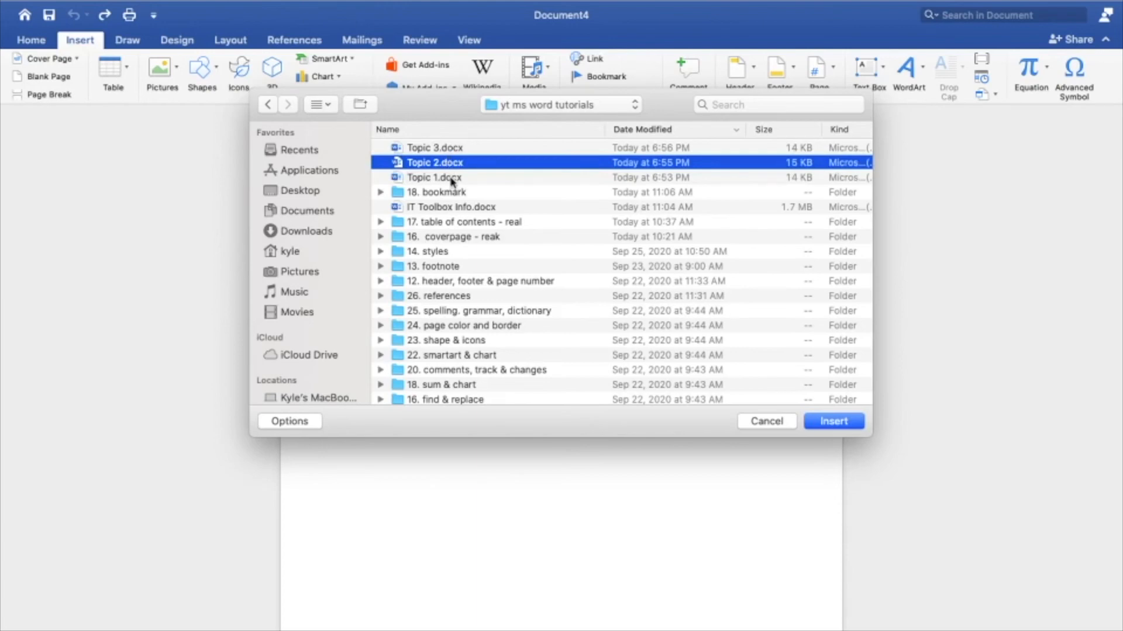
key("Up")
left_click(442, 179)
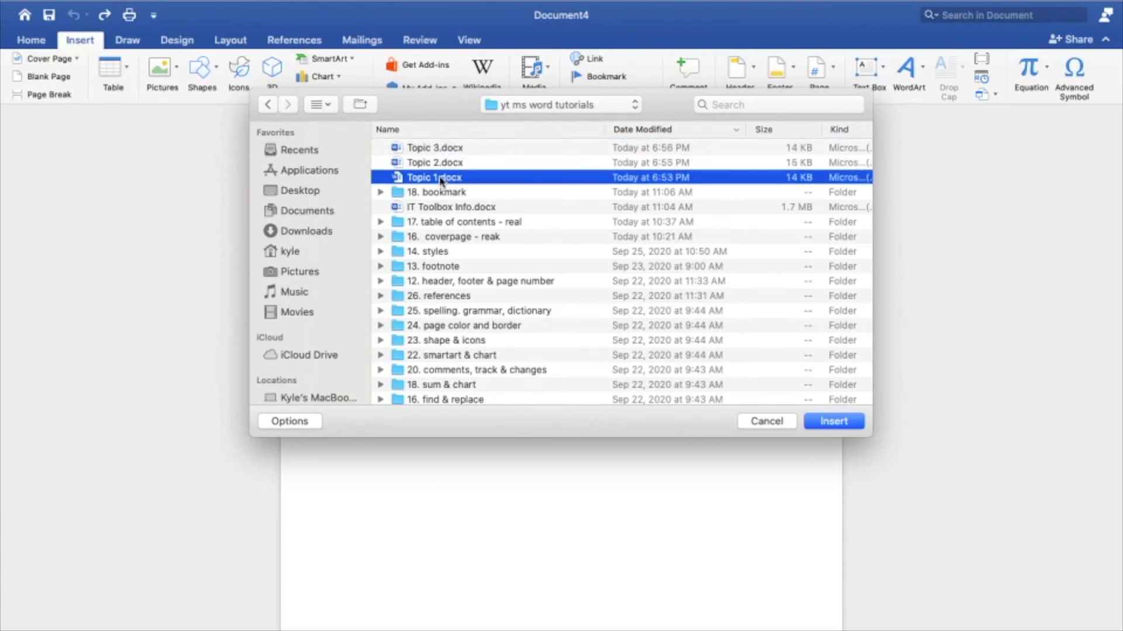
double_click(441, 178)
scroll(570, 372, "down", 5)
scroll(492, 570, "down", 5)
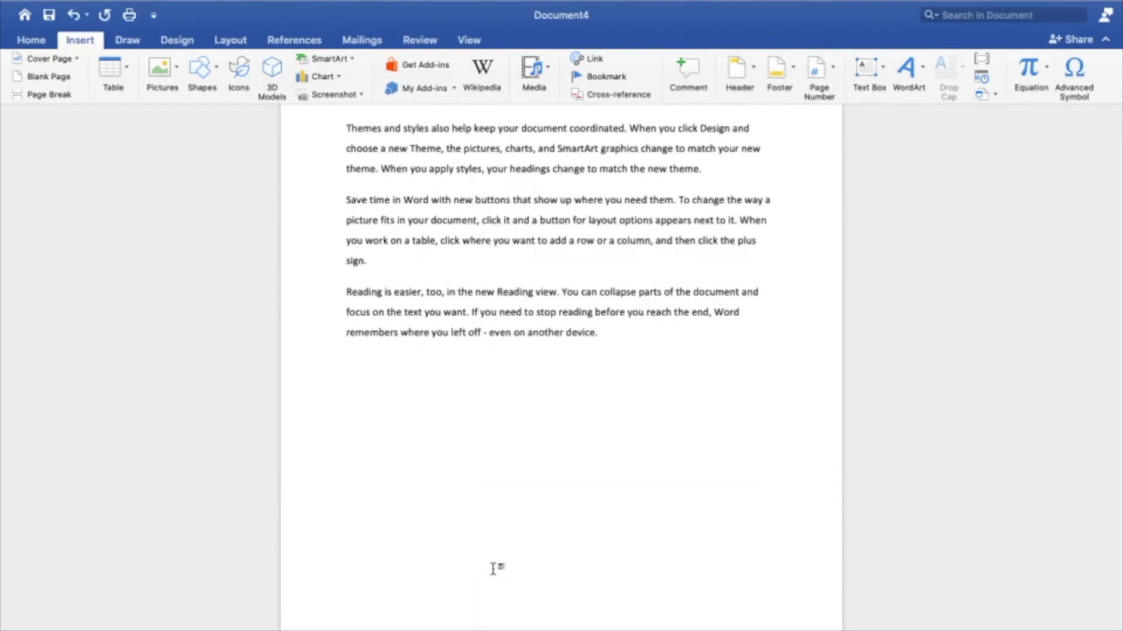
Step: Insert the text of Topic 2.docx from the yt ms word tutorials folder after the Topic 1 text
left_click(994, 94)
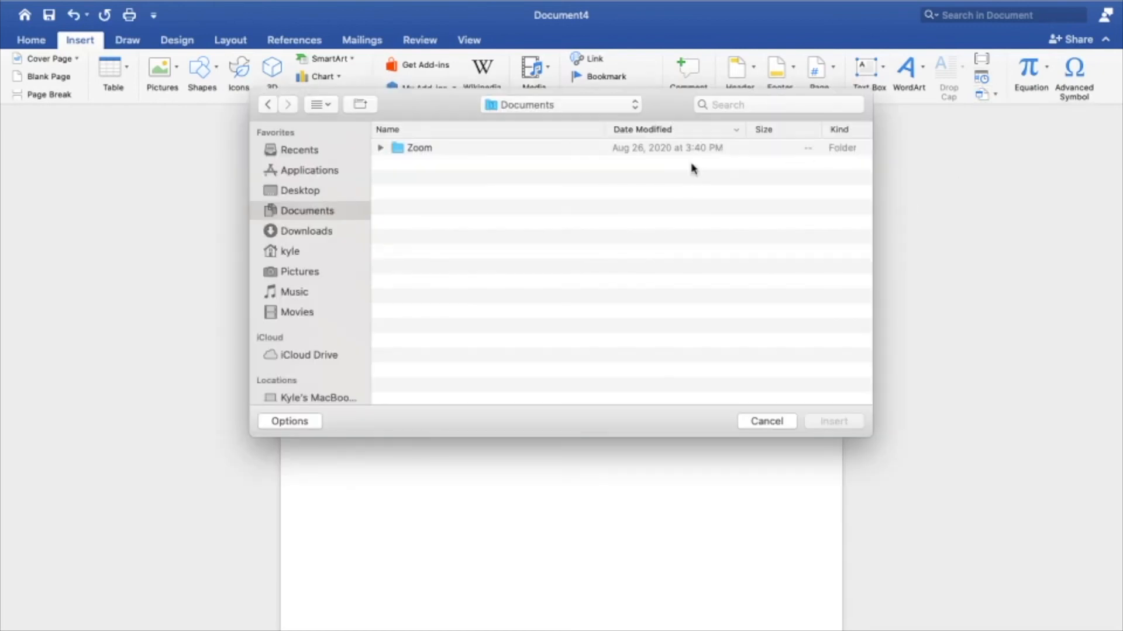
left_click(307, 197)
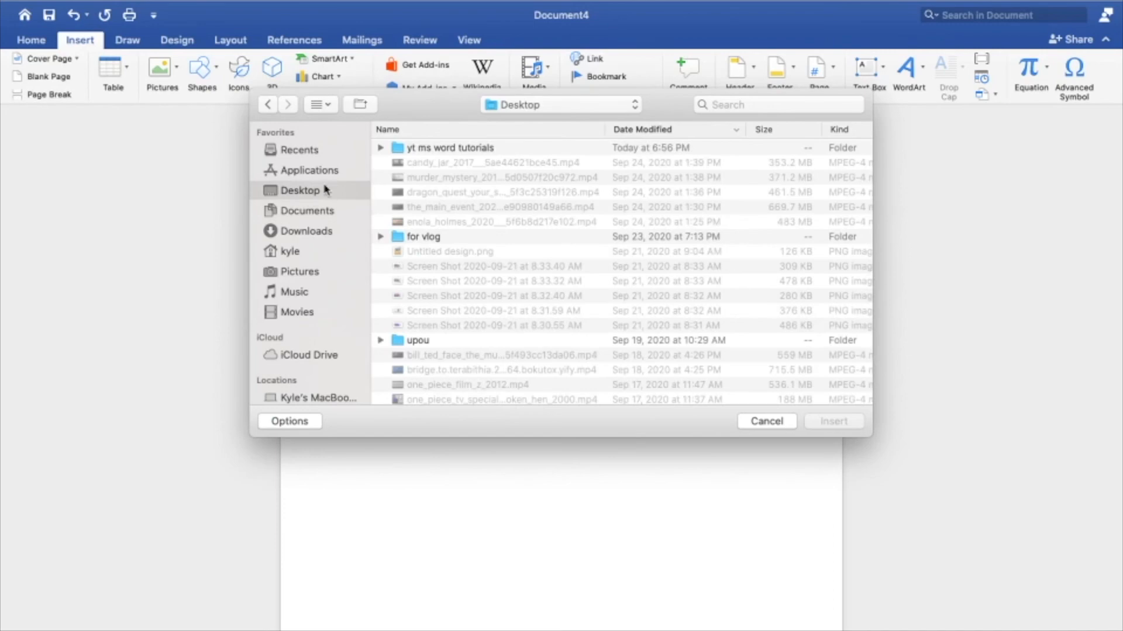
double_click(439, 150)
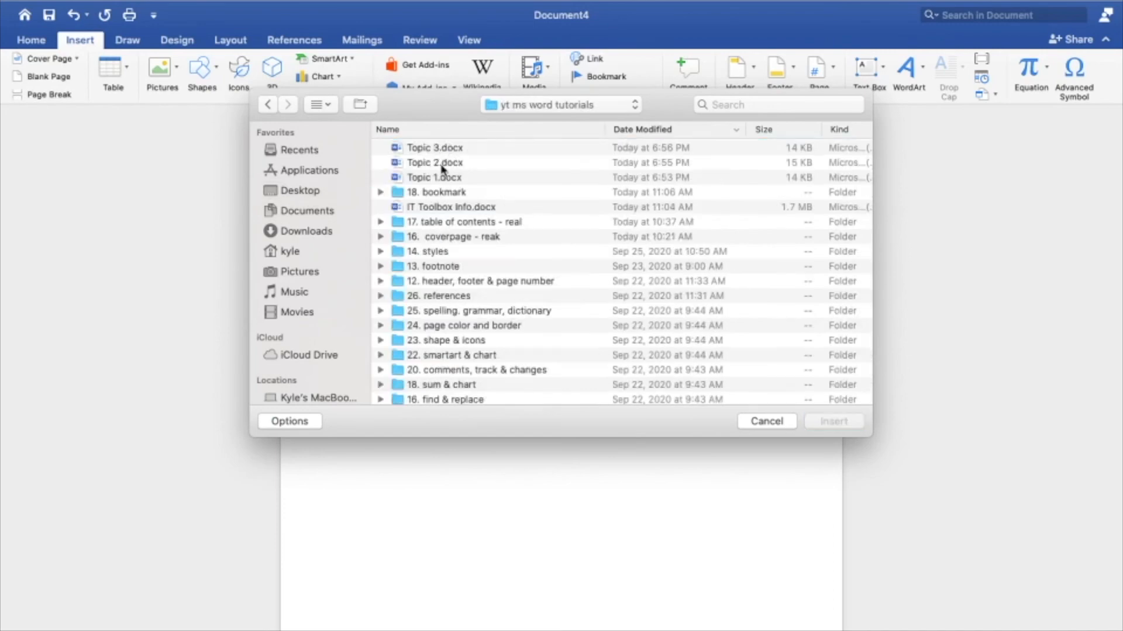
double_click(458, 164)
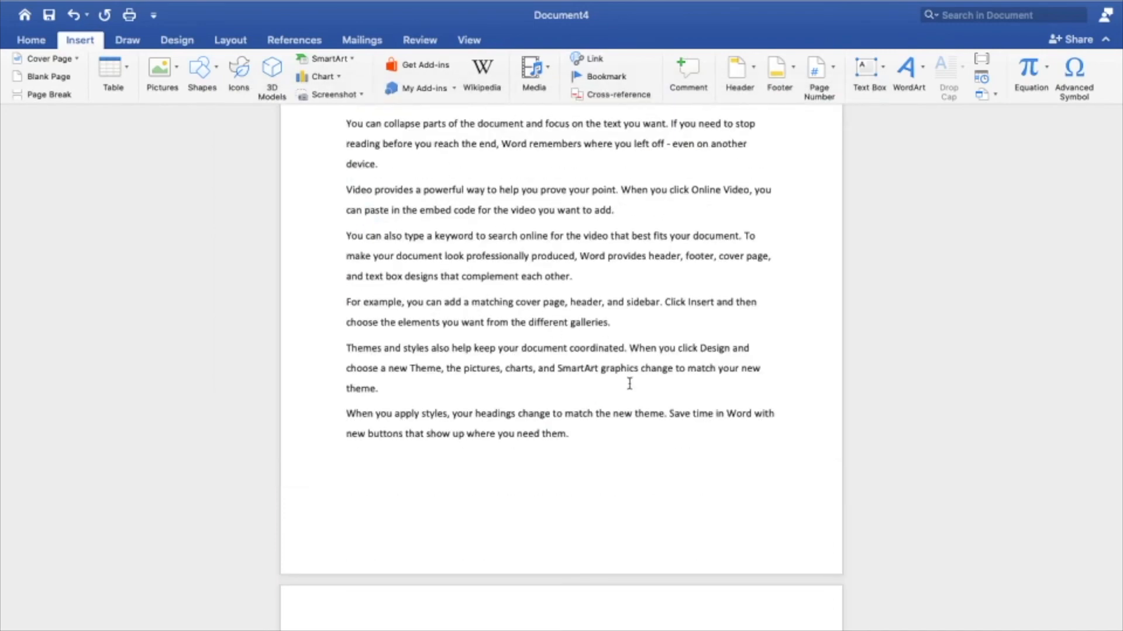
Step: Insert the text of Topic 3.docx from the yt ms word tutorials folder after the Topic 2 text
left_click(994, 94)
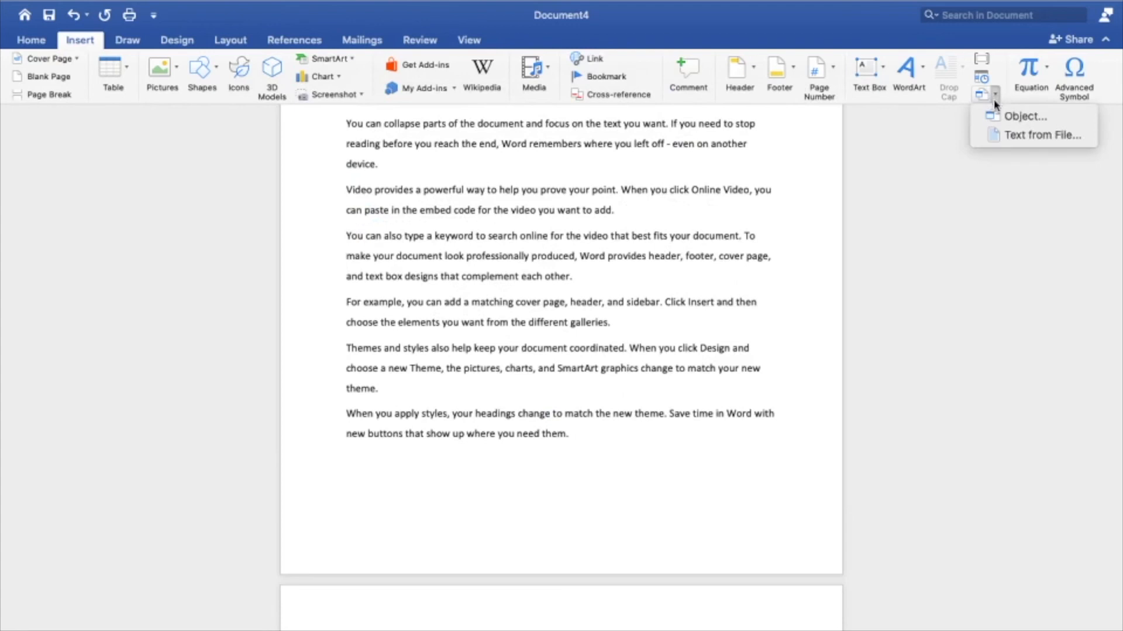
left_click(1005, 140)
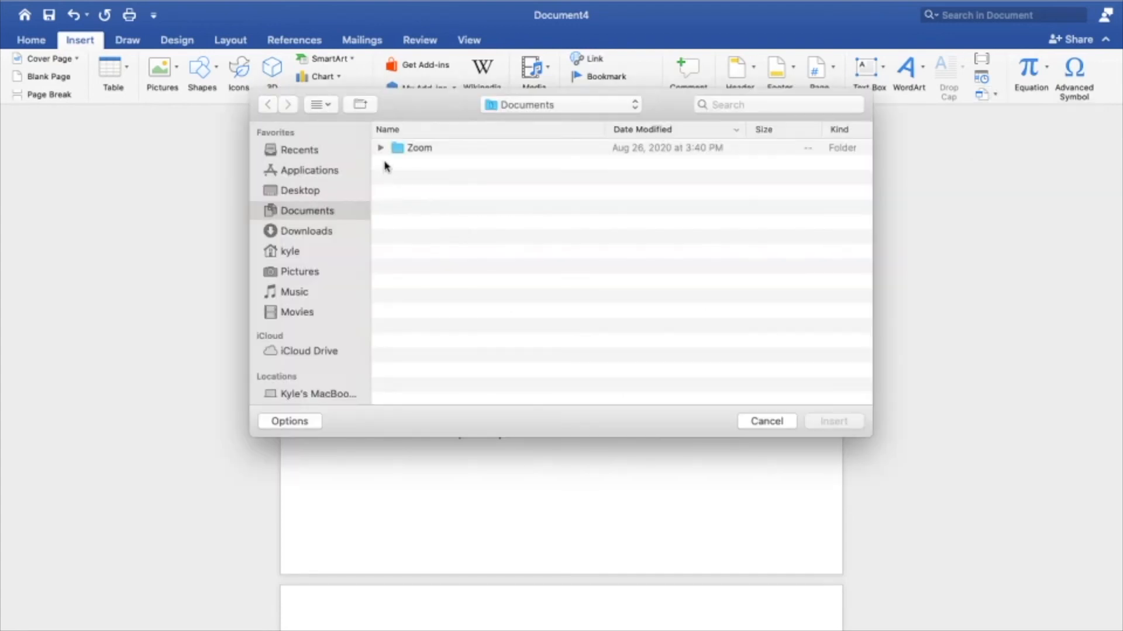
left_click(301, 195)
double_click(426, 151)
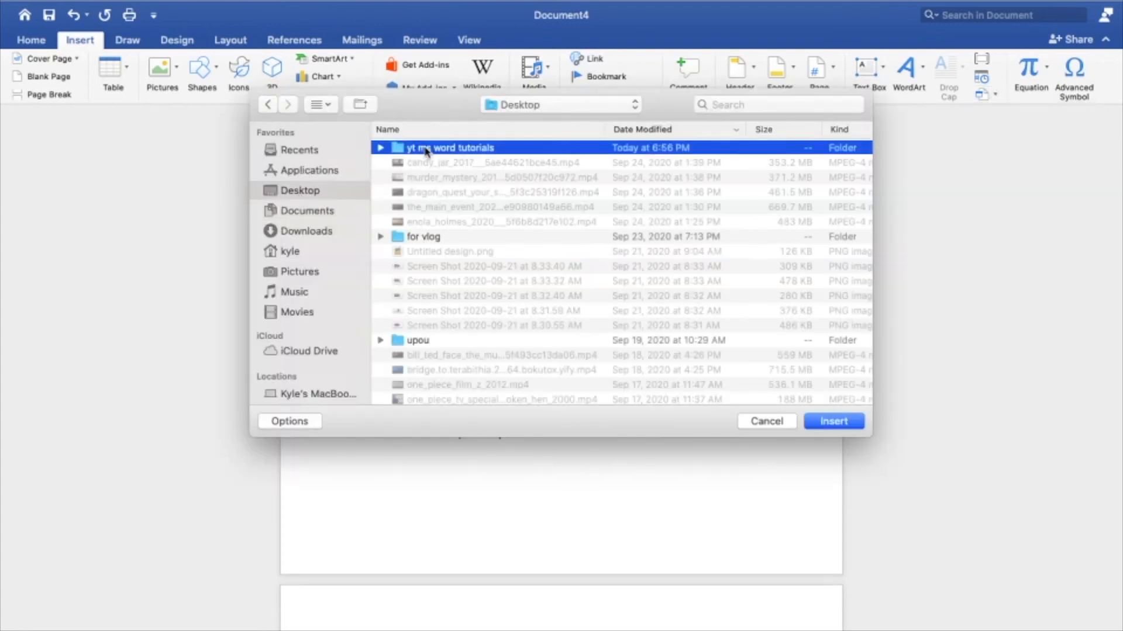
double_click(455, 149)
scroll(594, 421, "down", 10)
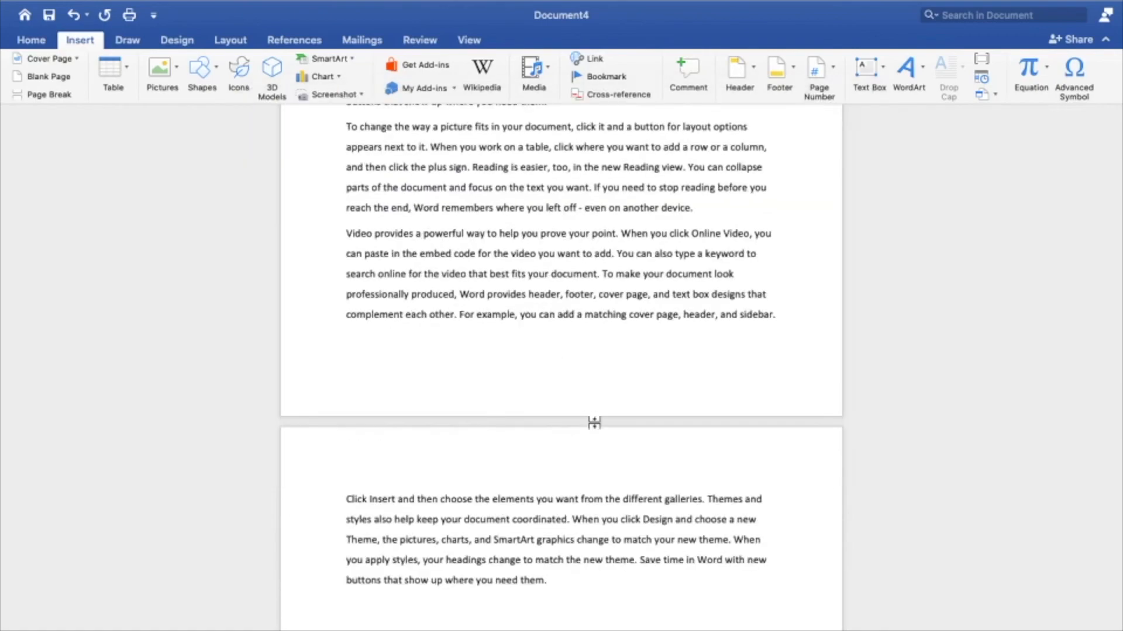
scroll(594, 422, "up", 20)
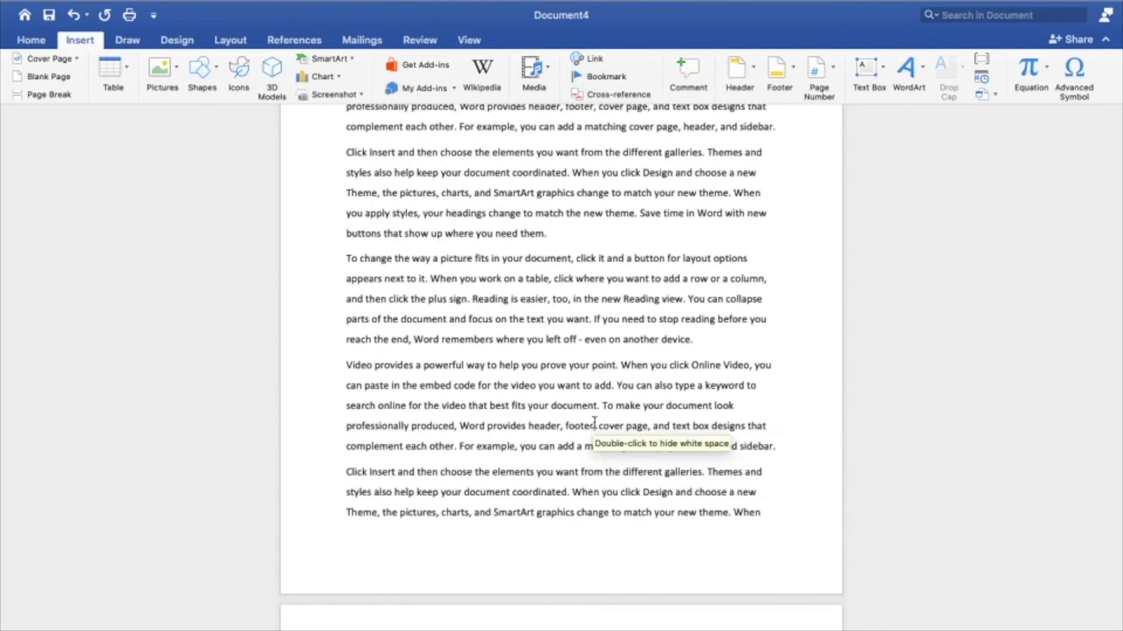
scroll(595, 422, "up", 3)
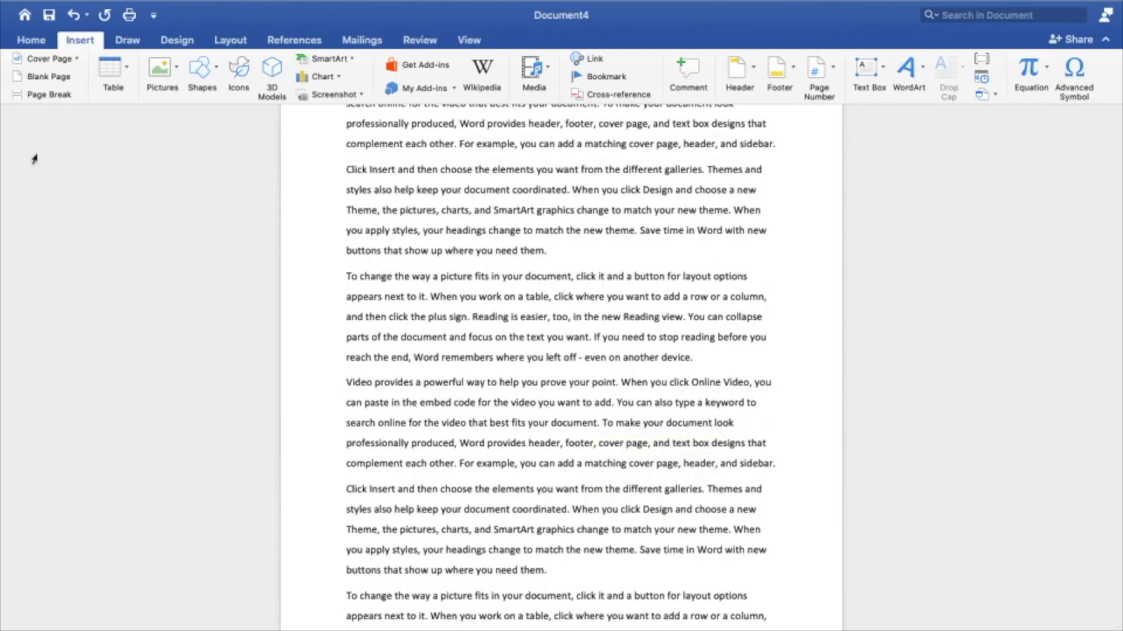
Step: Examine the combined document in the print preview, paging forward to the page where the Topic 2 heading starts
left_click(26, 41)
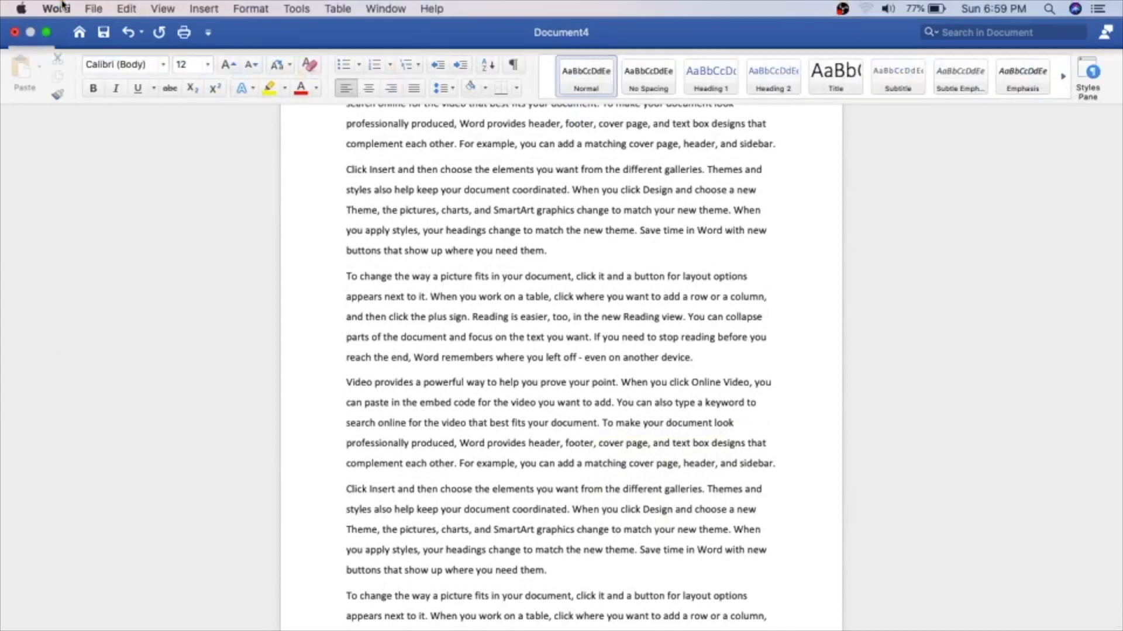
left_click(95, 8)
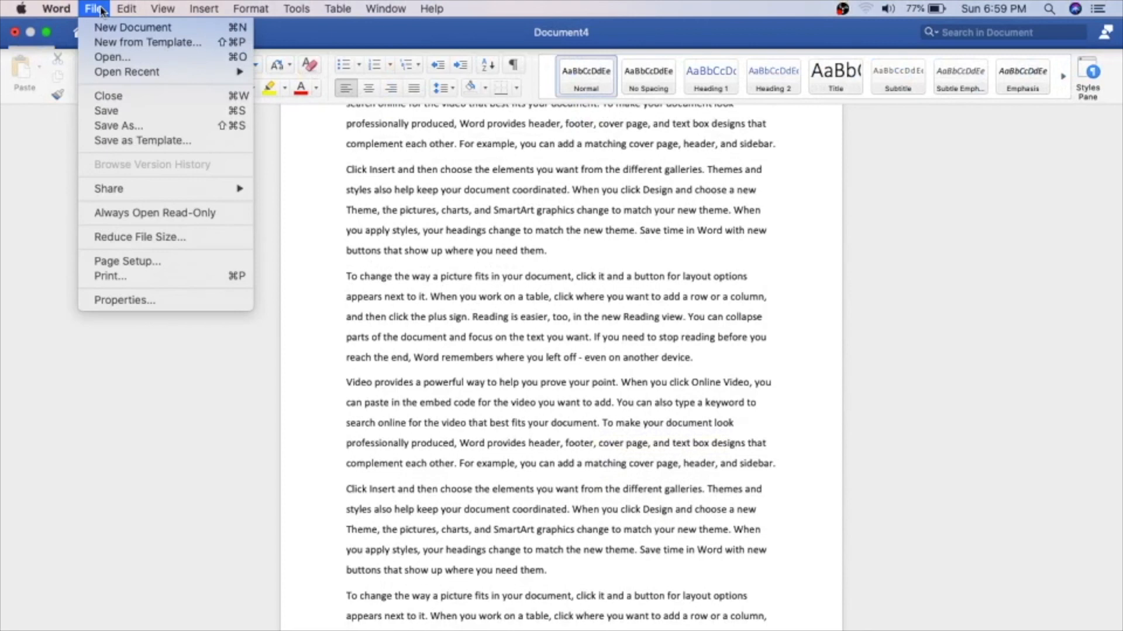
left_click(167, 278)
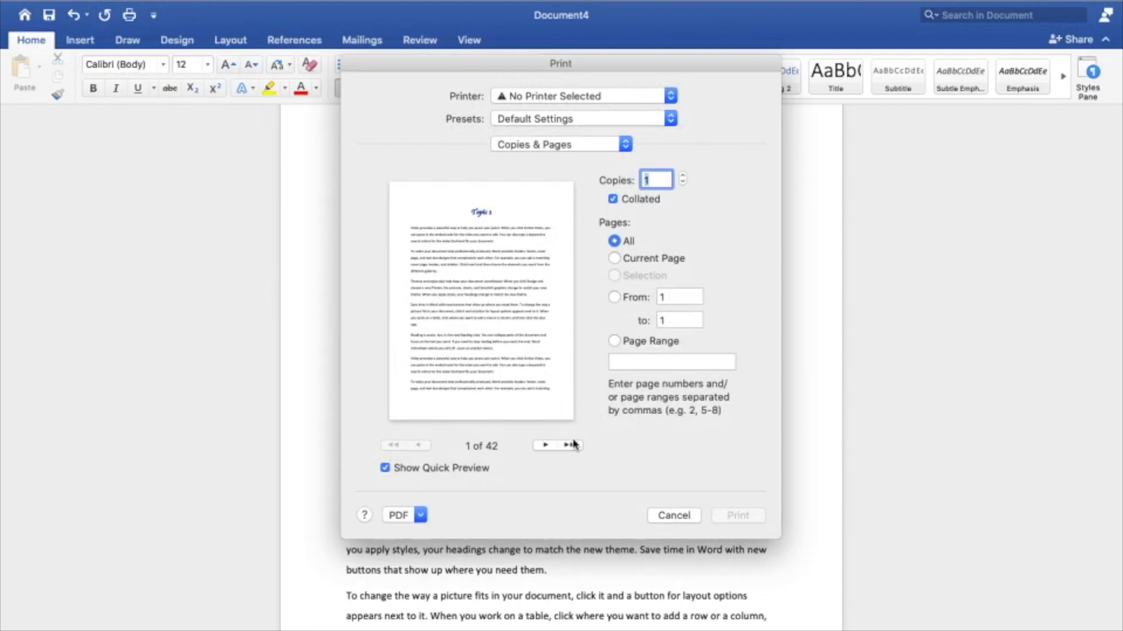
left_click(545, 447)
left_click(545, 446)
left_click(545, 446)
left_click(545, 446)
left_click(545, 446)
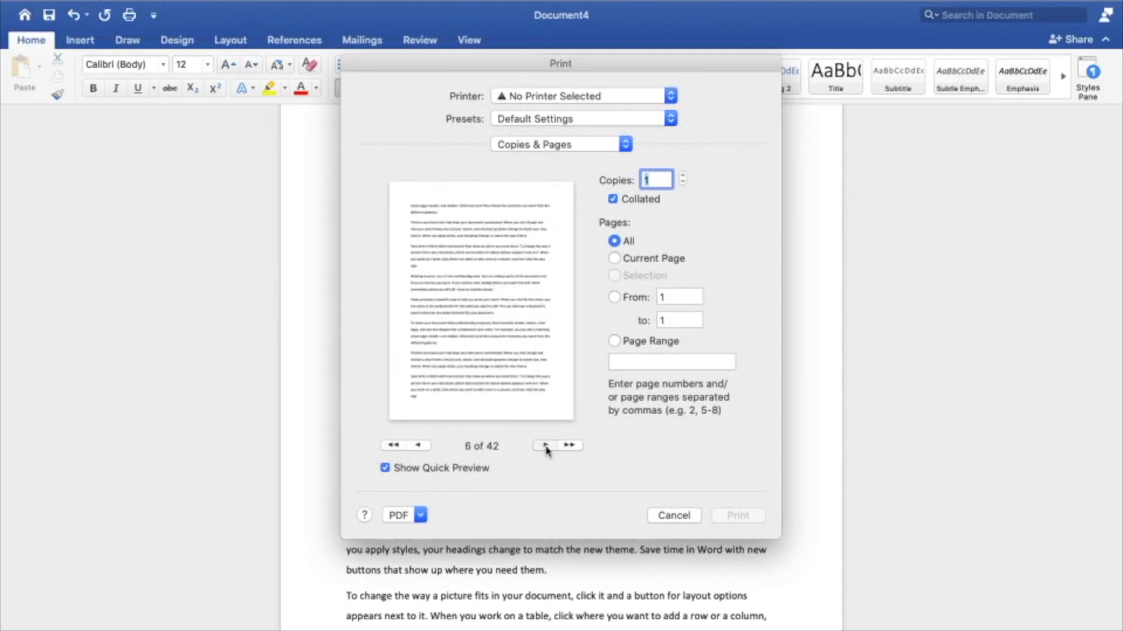
left_click(546, 446)
left_click(546, 446)
left_click(545, 446)
left_click(545, 446)
left_click(546, 446)
left_click(545, 446)
left_click(546, 446)
left_click(546, 446)
left_click(546, 446)
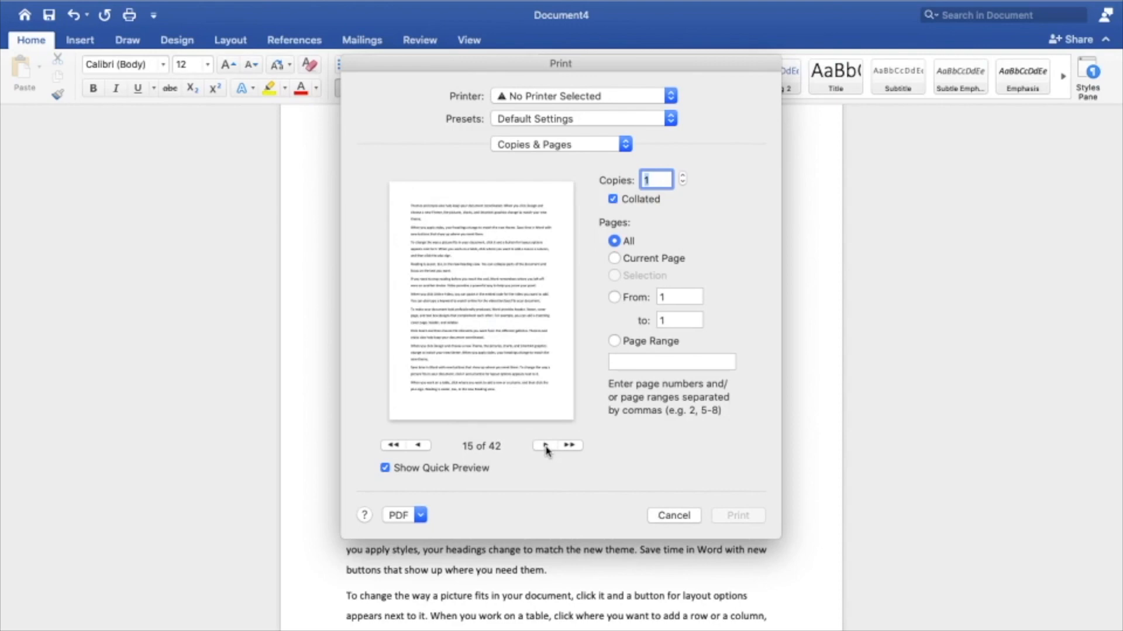
left_click(418, 446)
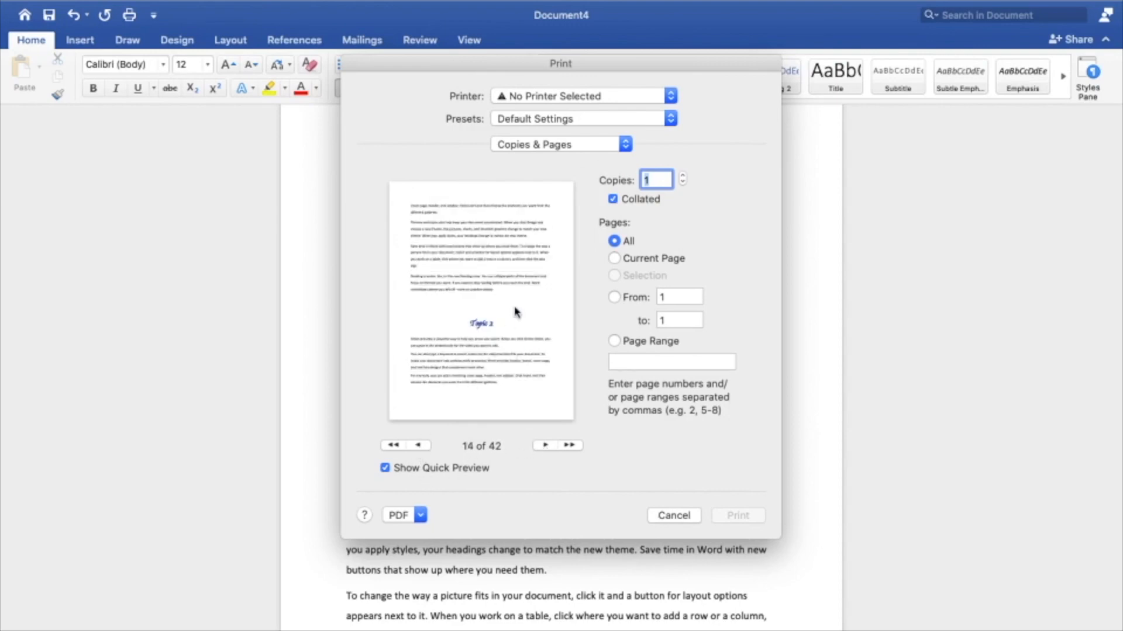
Step: Examine the remaining preview pages through the last one, return to the Topic 3 heading page, and close the preview without printing
left_click(545, 446)
left_click(546, 446)
left_click(545, 446)
left_click(545, 446)
left_click(546, 446)
left_click(545, 447)
left_click(545, 447)
left_click(545, 446)
left_click(545, 446)
left_click(546, 446)
left_click(545, 446)
left_click(546, 446)
left_click(545, 446)
left_click(546, 446)
left_click(546, 446)
left_click(546, 446)
left_click(546, 446)
left_click(546, 446)
left_click(546, 446)
left_click(545, 446)
left_click(546, 446)
left_click(546, 446)
left_click(546, 447)
left_click(546, 446)
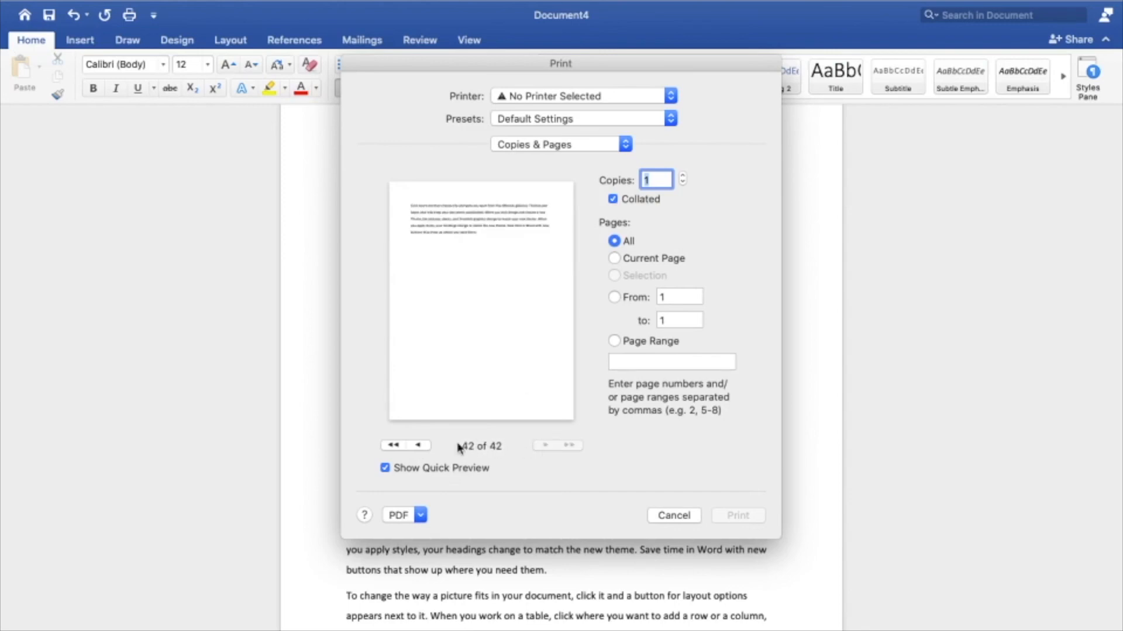
left_click(418, 446)
left_click(418, 446)
left_click(419, 446)
left_click(419, 446)
left_click(419, 446)
left_click(419, 447)
left_click(419, 446)
left_click(418, 446)
left_click(419, 446)
left_click(419, 446)
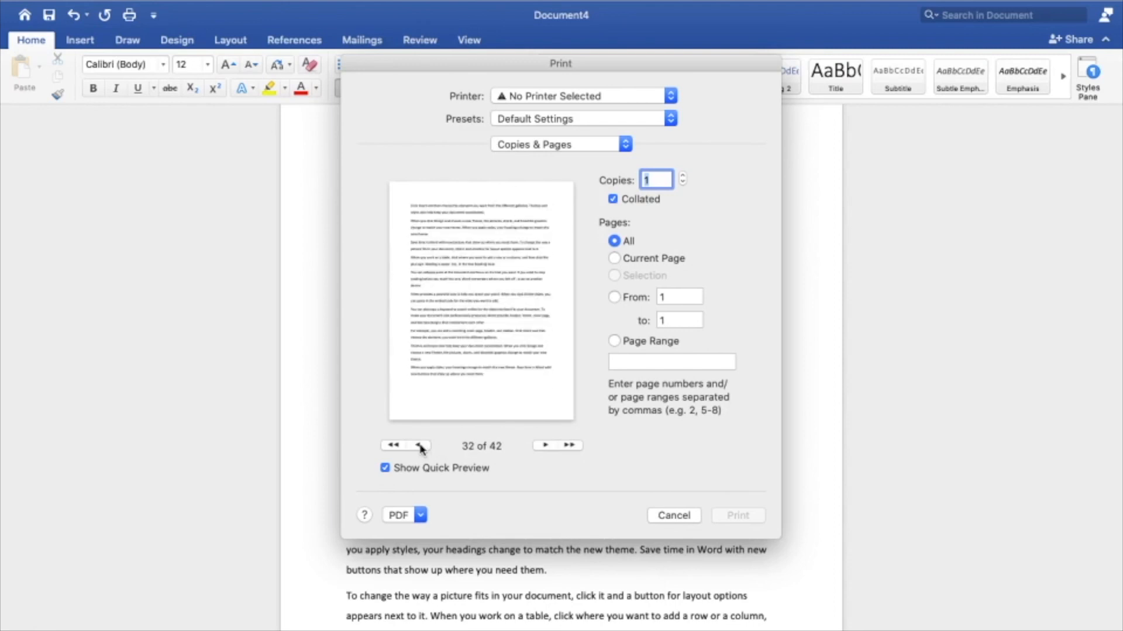
left_click(545, 446)
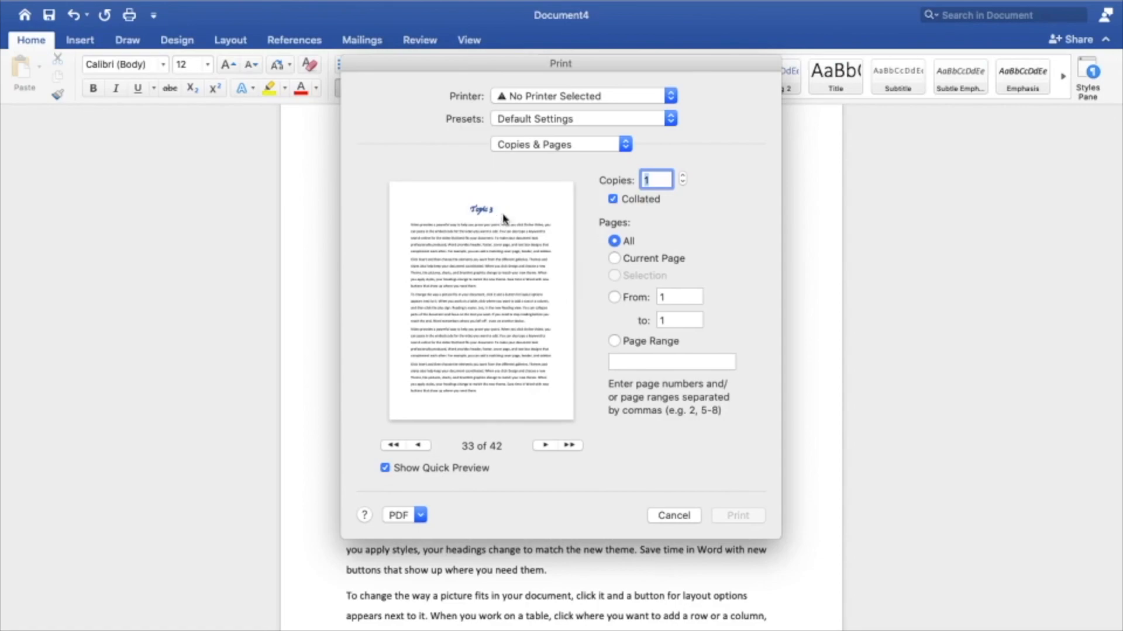
left_click(683, 515)
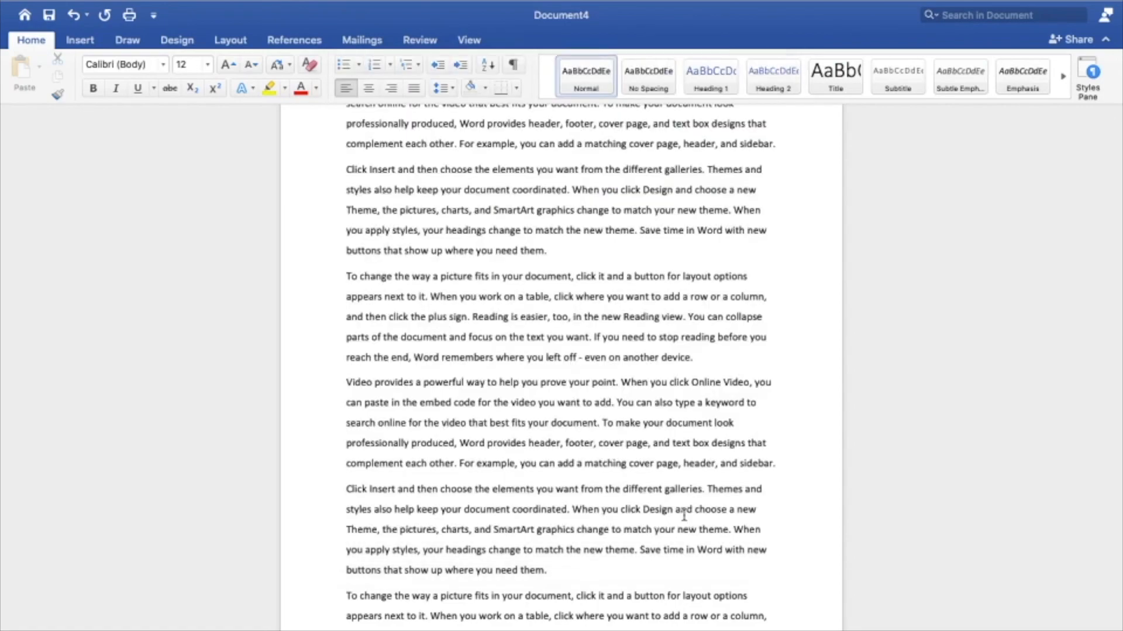
scroll(684, 516, "down", 10)
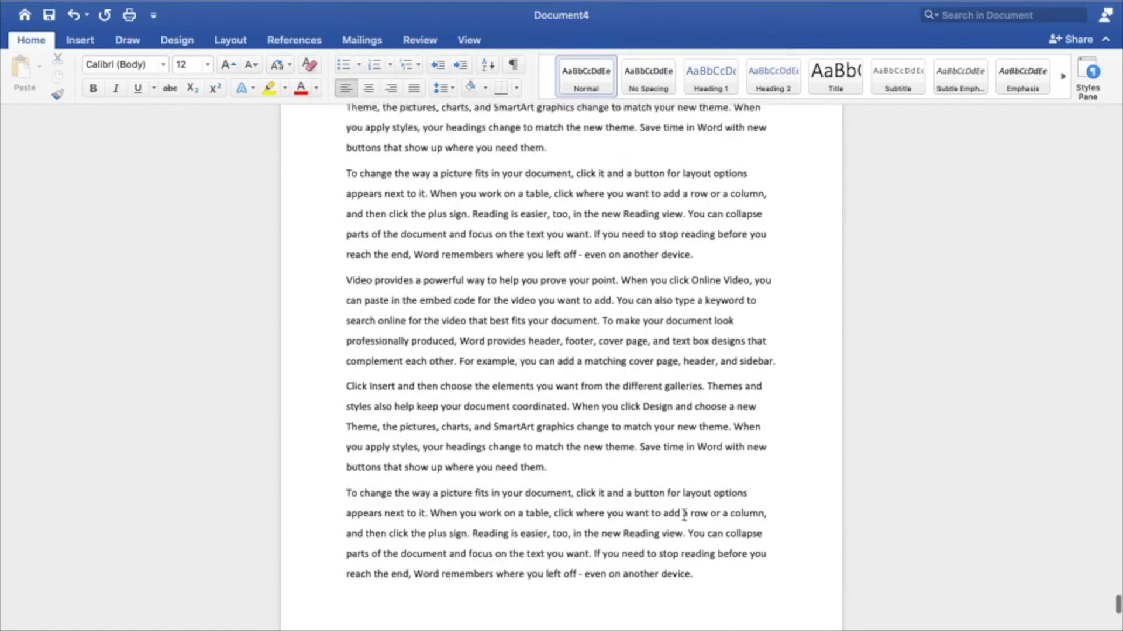
scroll(684, 515, "down", 10)
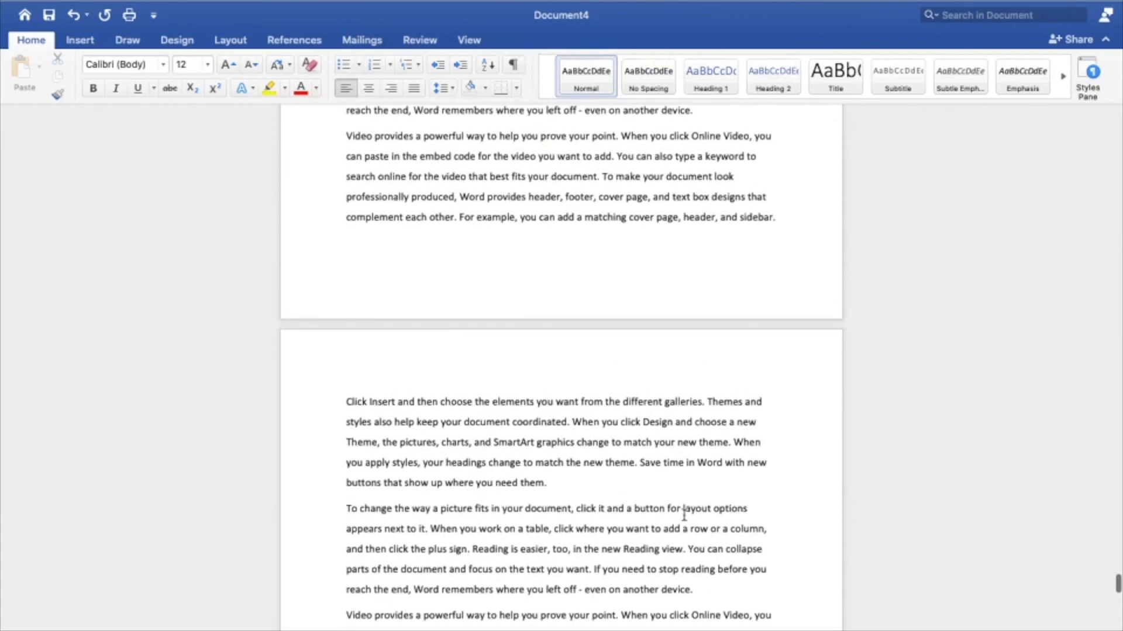
left_click(77, 41)
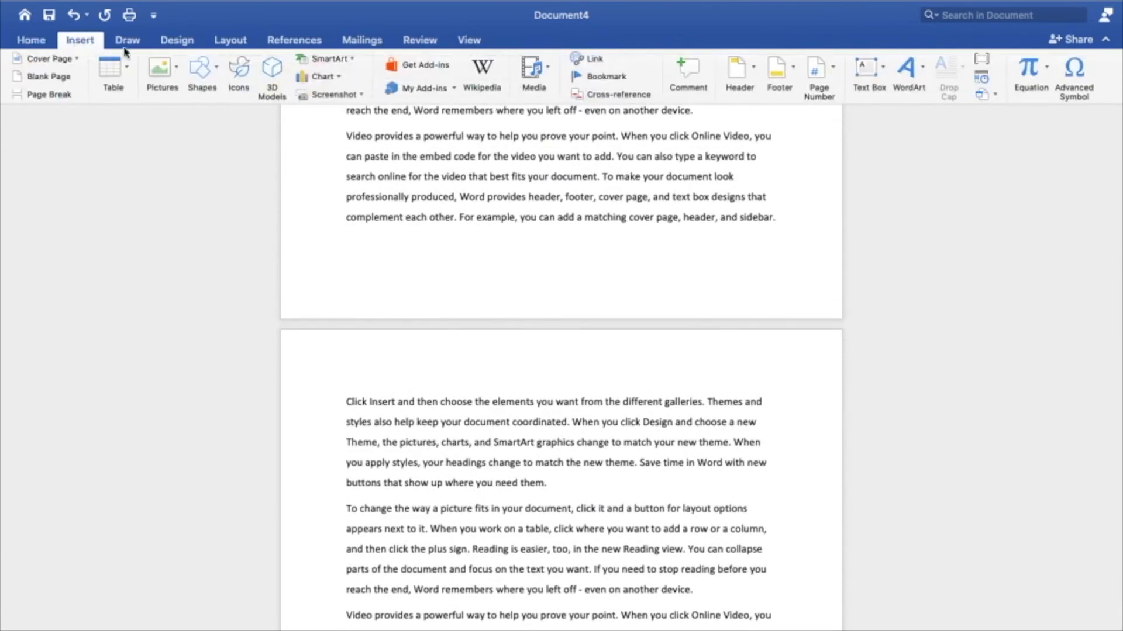